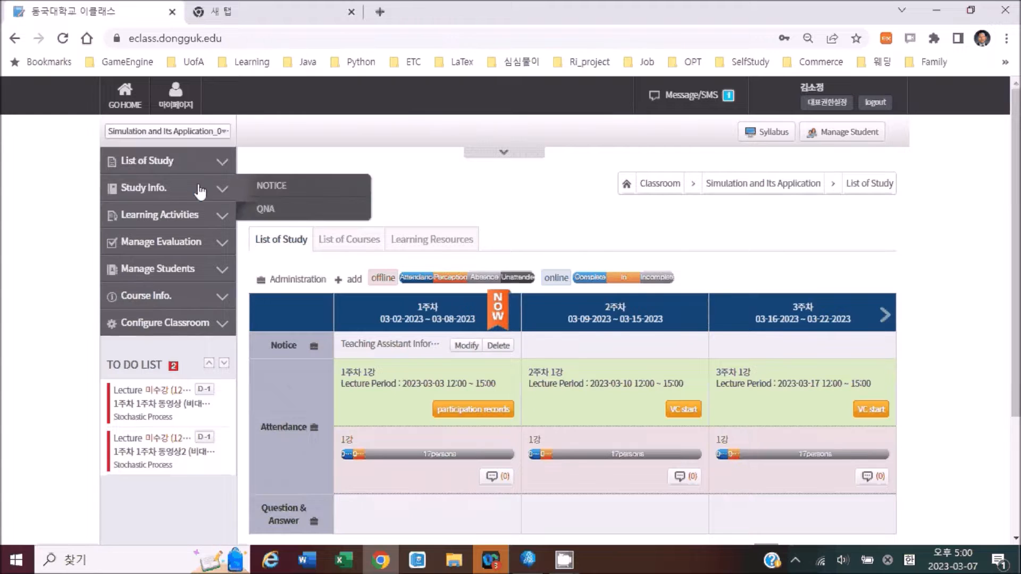
Open the "Arena Simulation Software Download" notice from the course's study information notices.
mouse_move(193, 214)
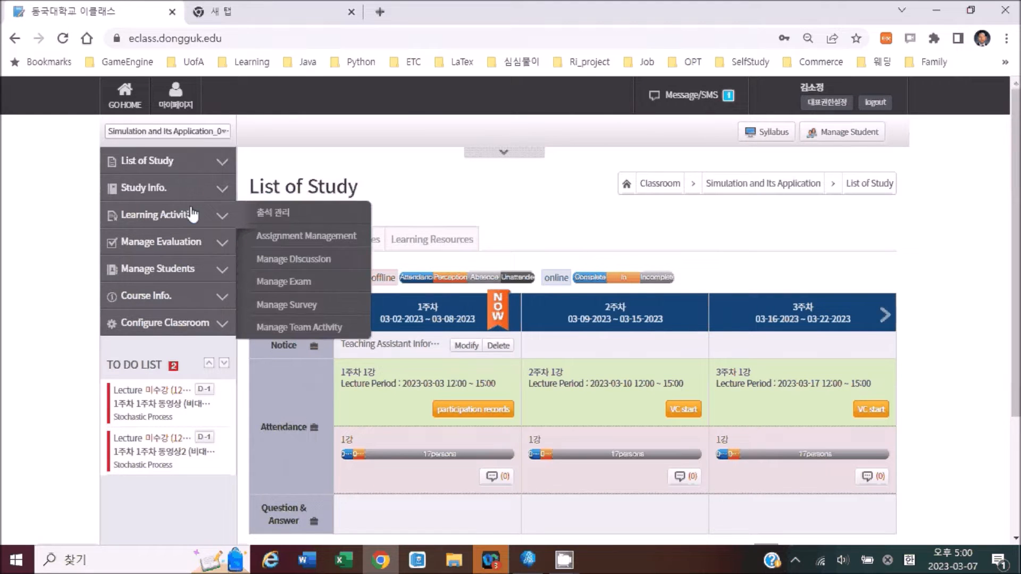
click(264, 187)
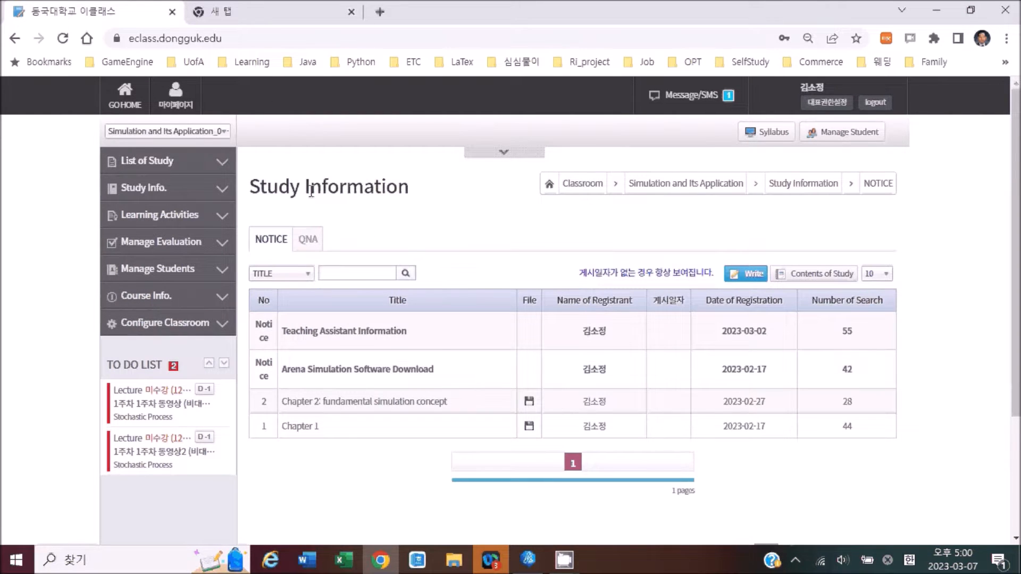
click(385, 378)
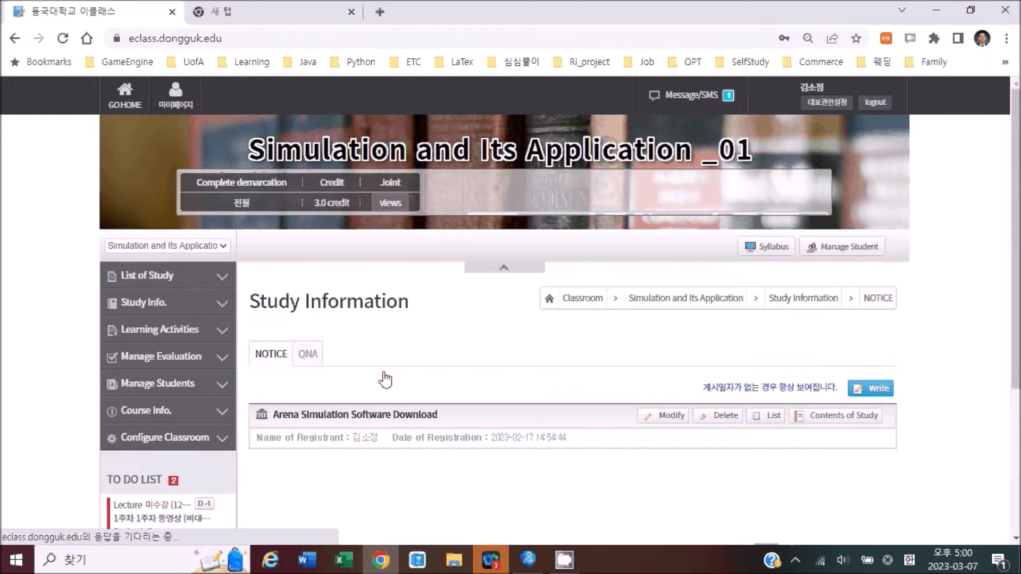
Examine the 32Bit and 64Bit Arena download links in the notice, highlighting each version's label.
scroll(458, 368, down, 4)
scroll(459, 369, up, 3)
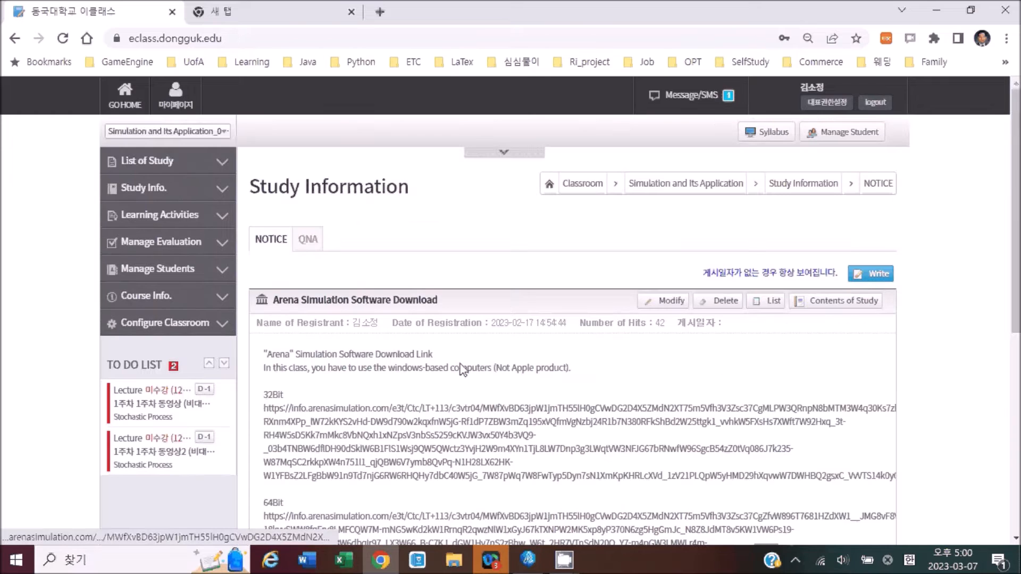
scroll(372, 327, down, 3)
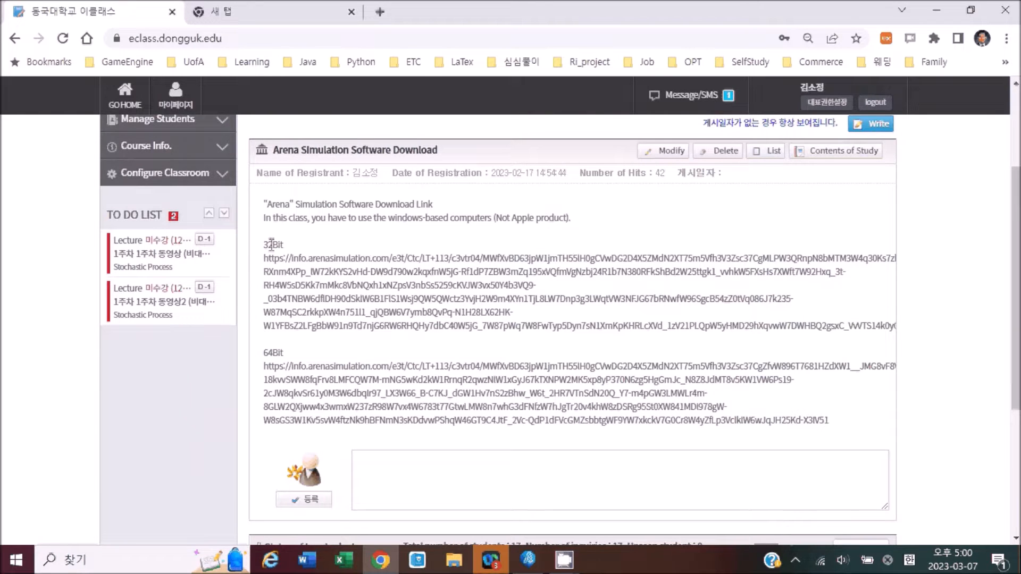
drag(263, 245, 283, 245)
double_click(270, 353)
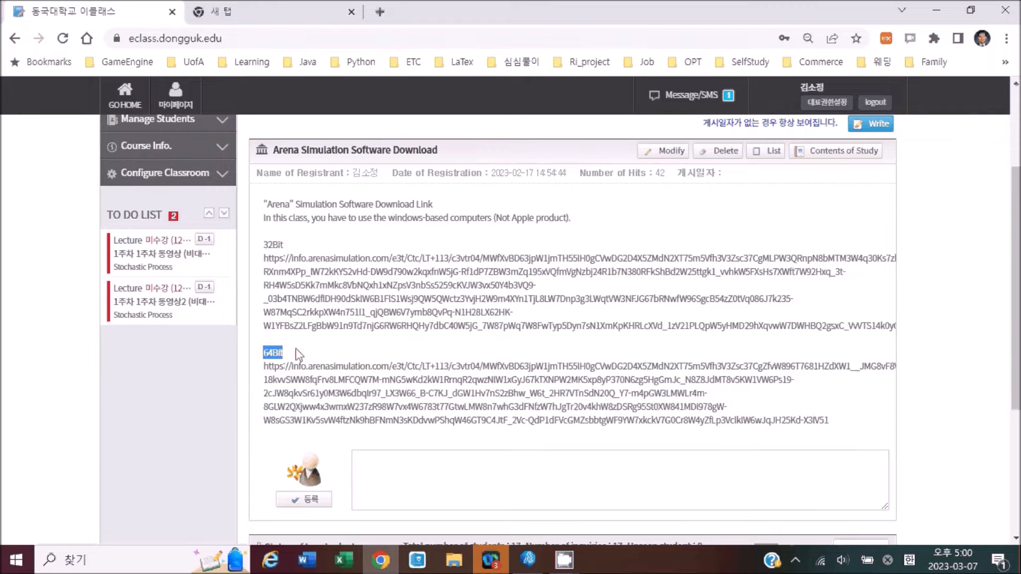
click(327, 353)
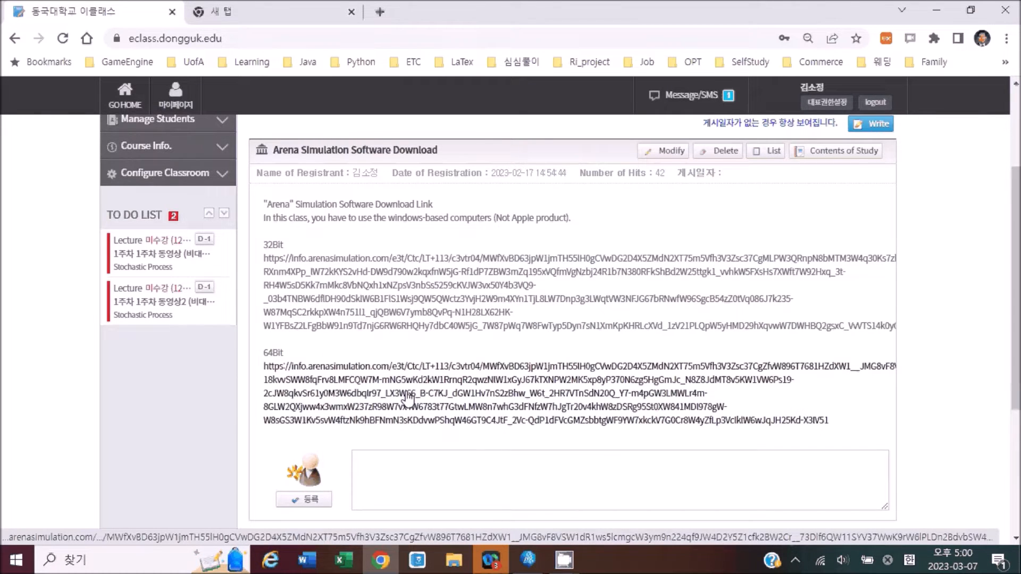
Start downloading the 64Bit Arena package from the notice's link, and cancel the download.
click(408, 396)
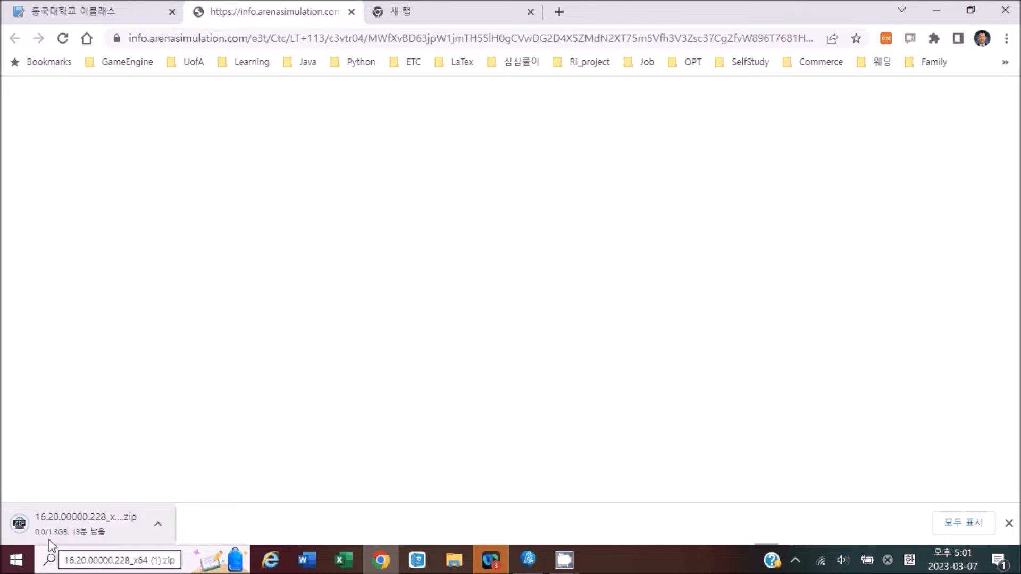
click(159, 526)
click(200, 499)
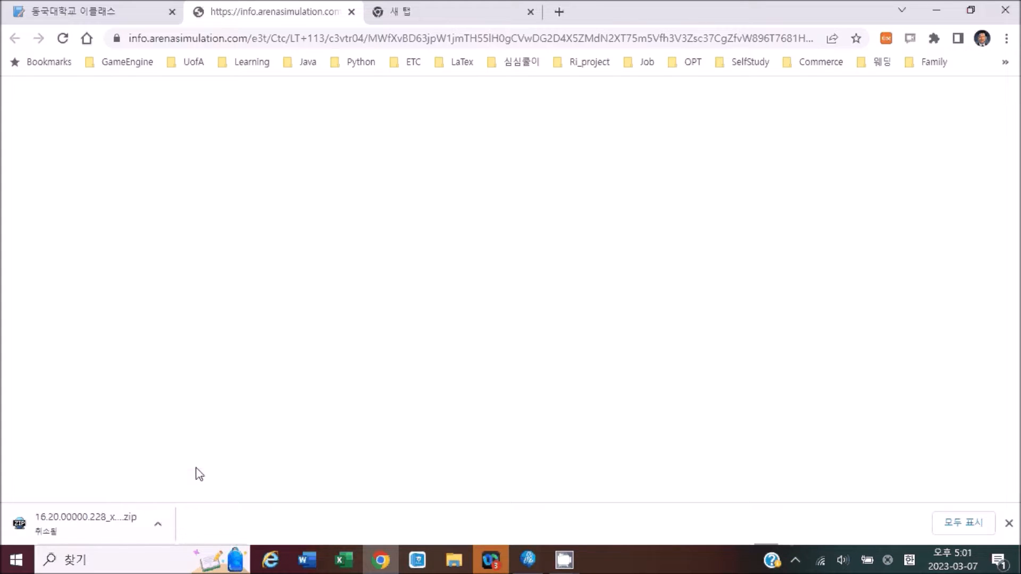
Search Google for "arena simulation student edition".
click(382, 37)
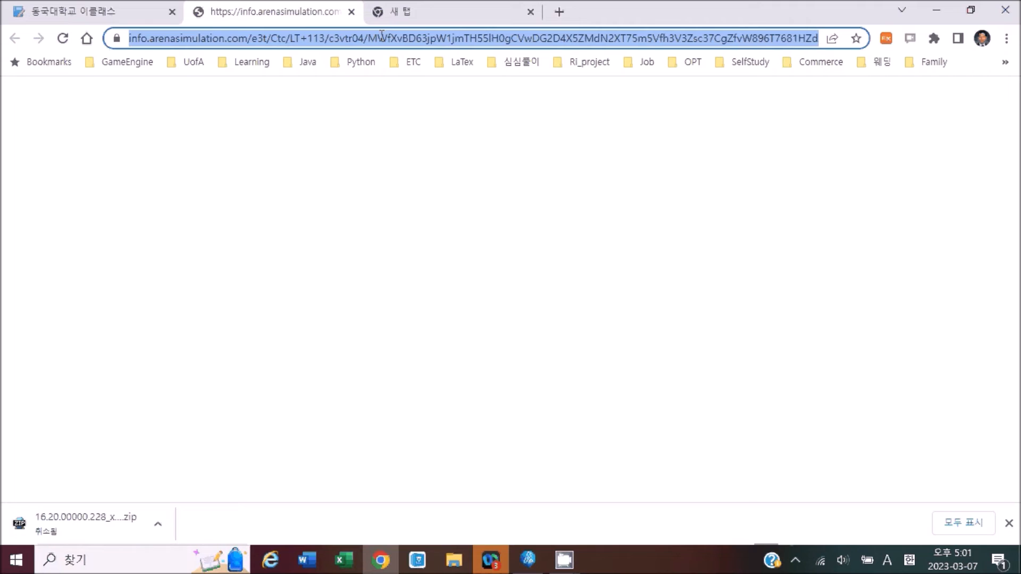
text(rena)
key(BackSpace)
key(BackSpace)
key(BackSpace)
key(BackSpace)
text(are)
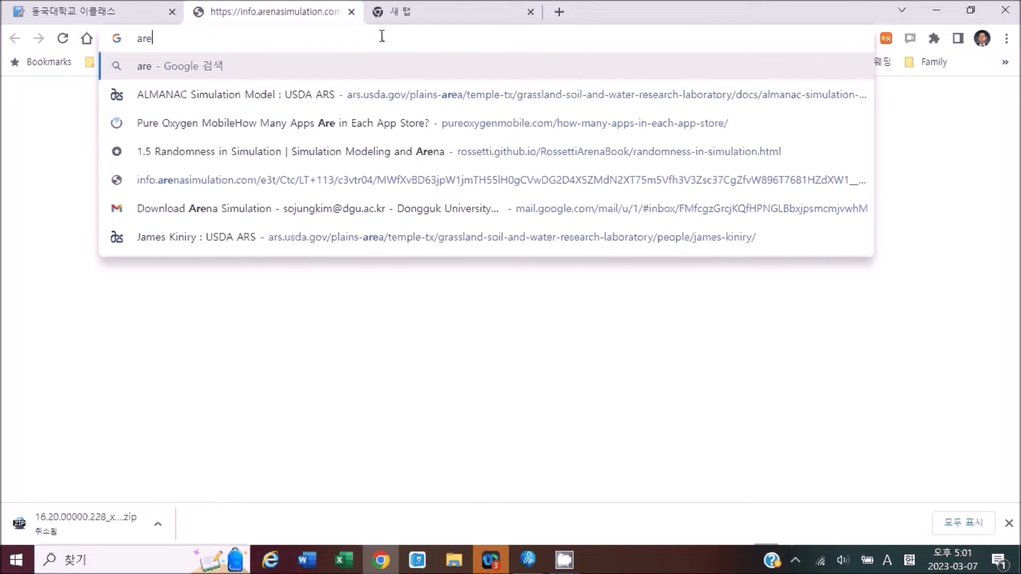
key(BackSpace)
key(BackSpace)
key(BackSpace)
text(arena si)
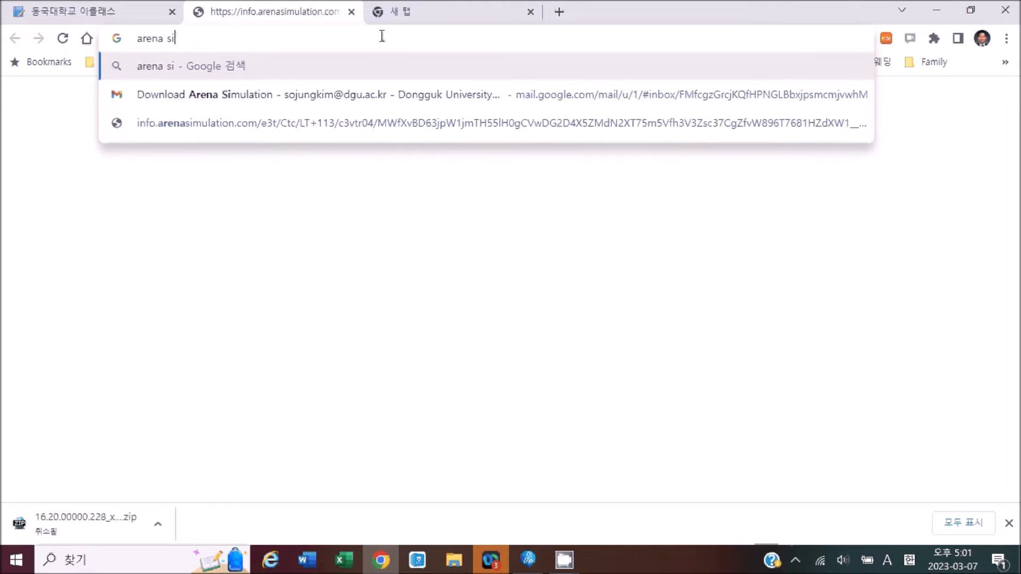
text(mulation st)
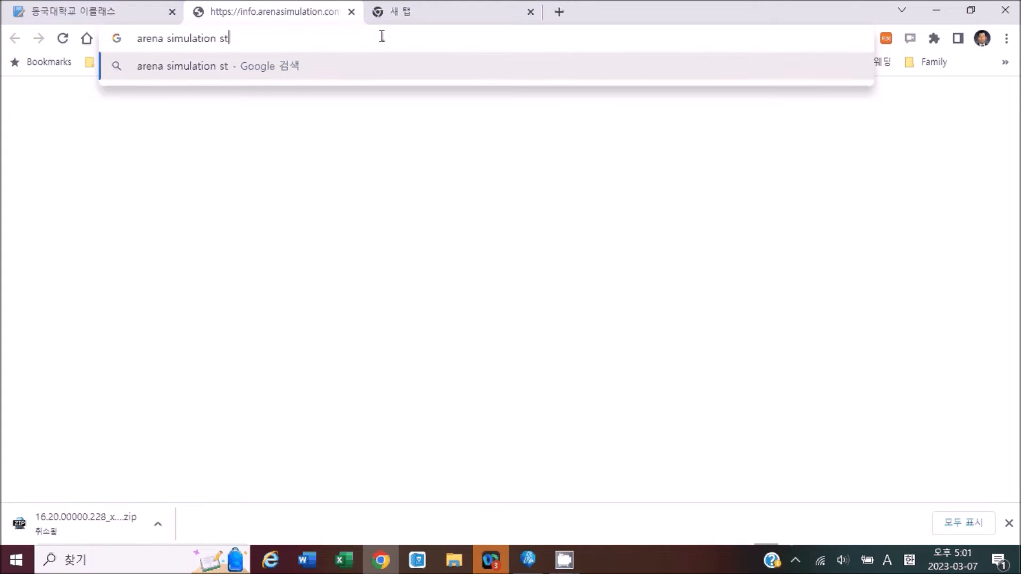
text(udent edition)
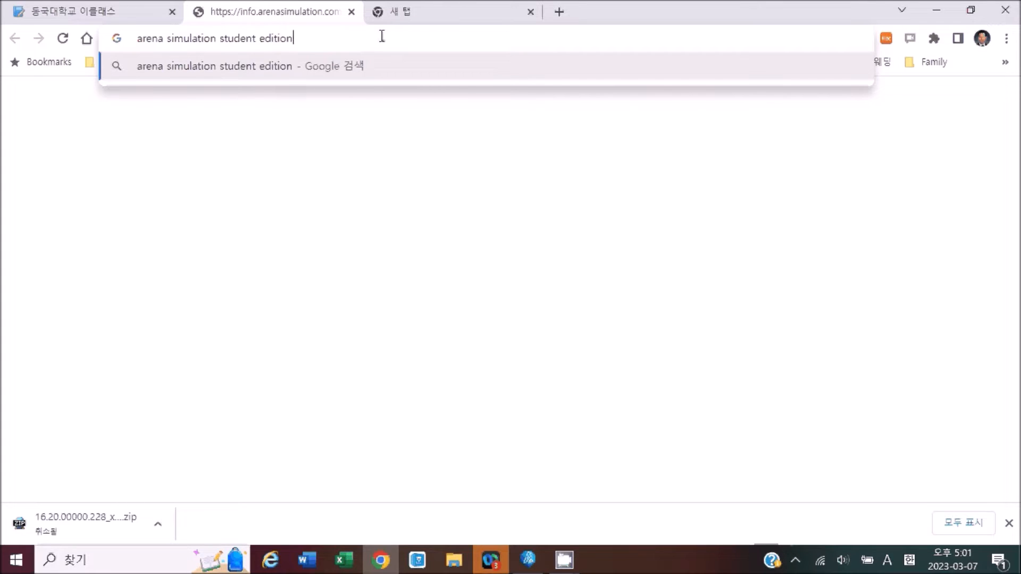
key(Return)
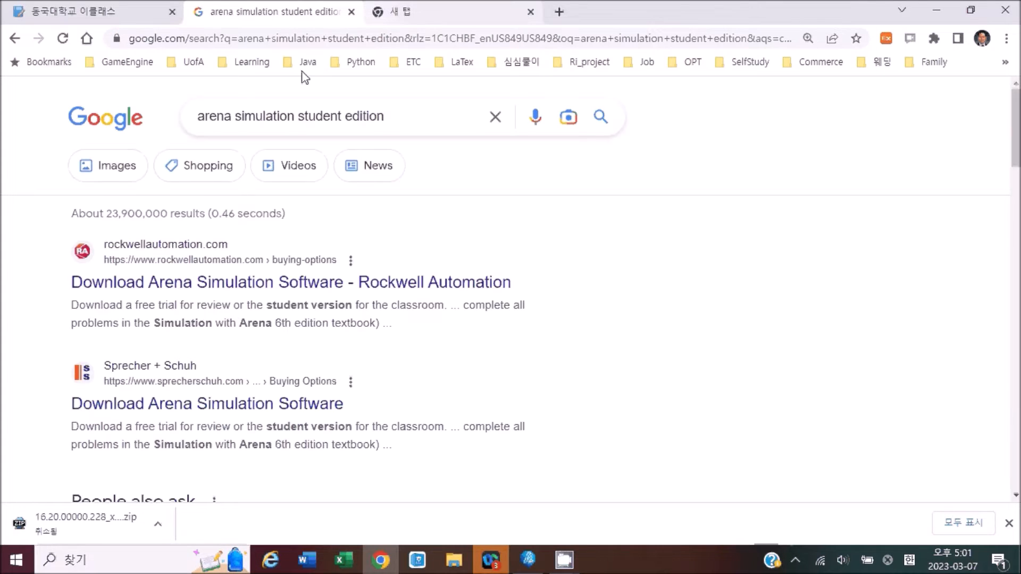
Open Rockwell Automation's "Download Arena Simulation Software" search result and dismiss the browser's download bar.
scroll(521, 215, down, 3)
scroll(524, 217, up, 1)
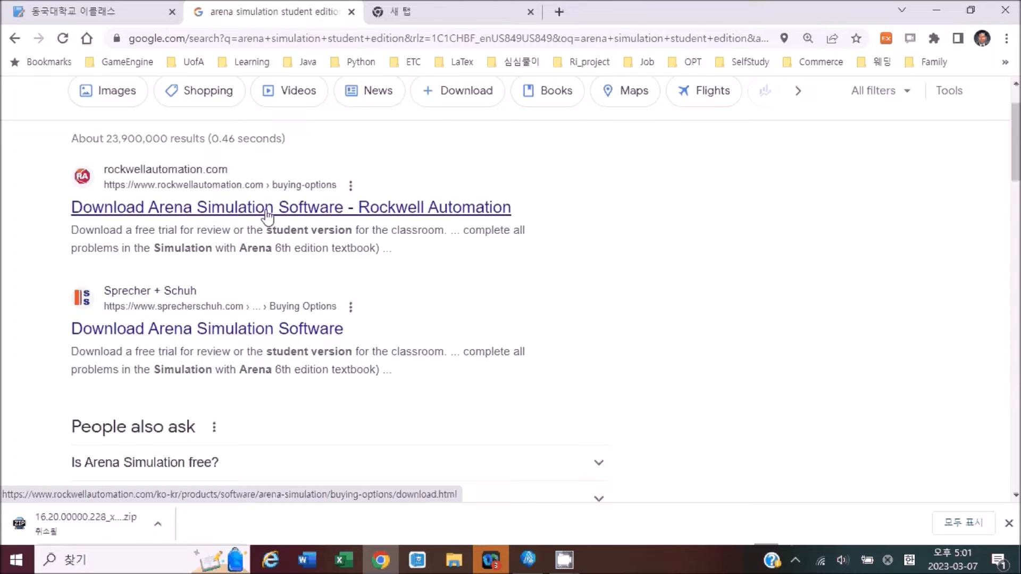
click(234, 215)
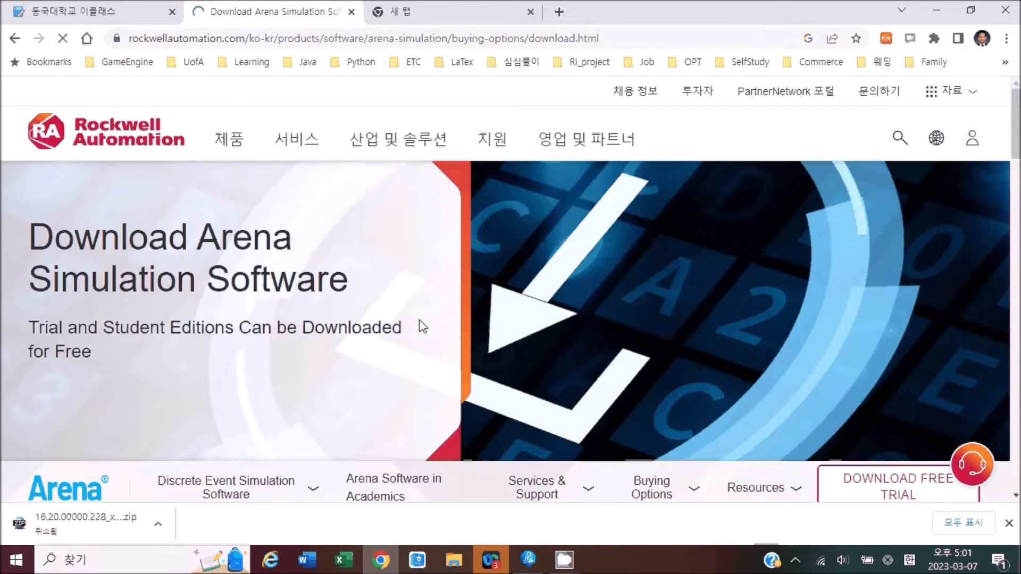
click(1018, 441)
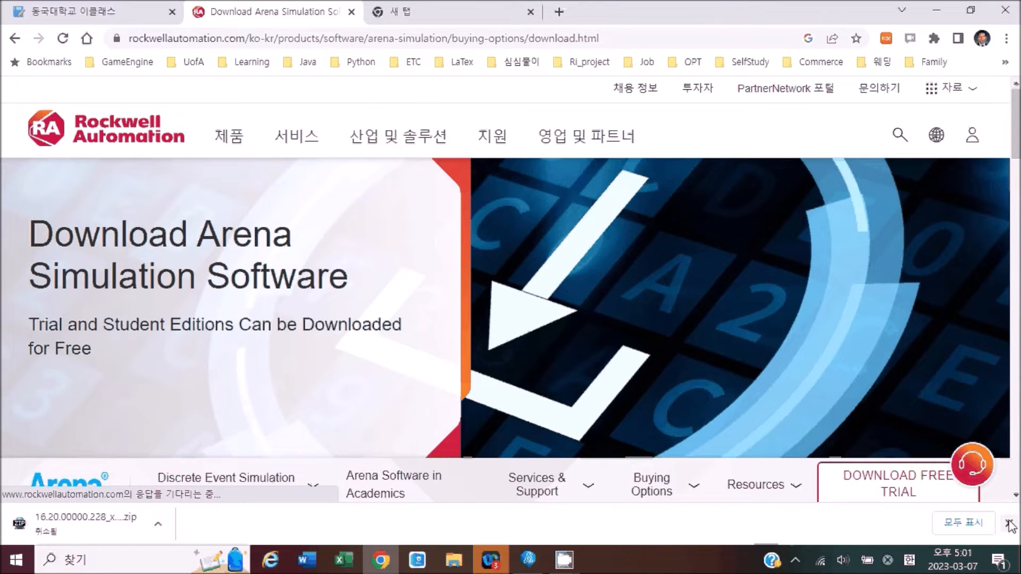
click(1010, 526)
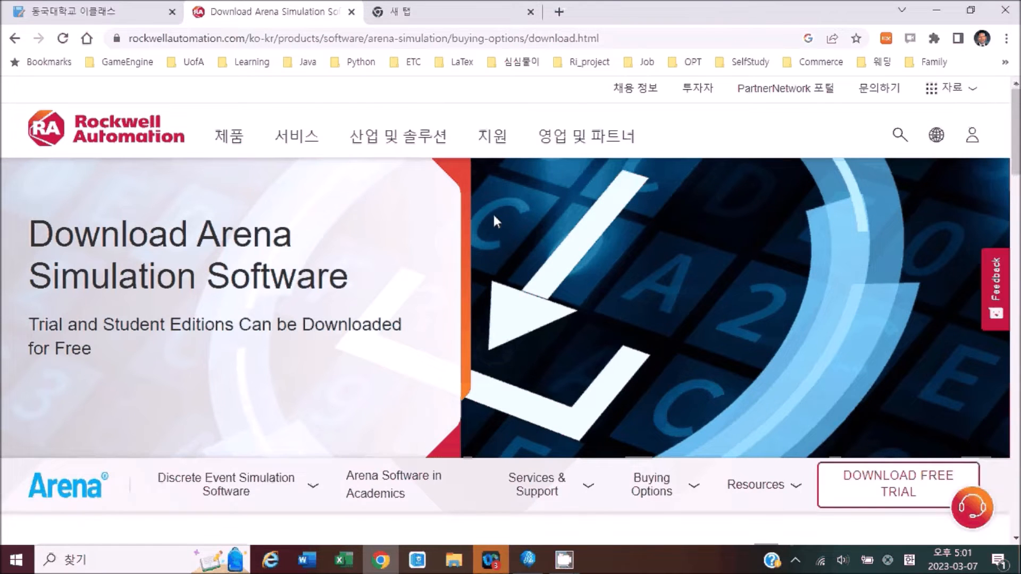
Review the free trial details on the download page and open the "Arena Software in Academics" page.
scroll(493, 215, down, 3)
scroll(682, 329, down, 1)
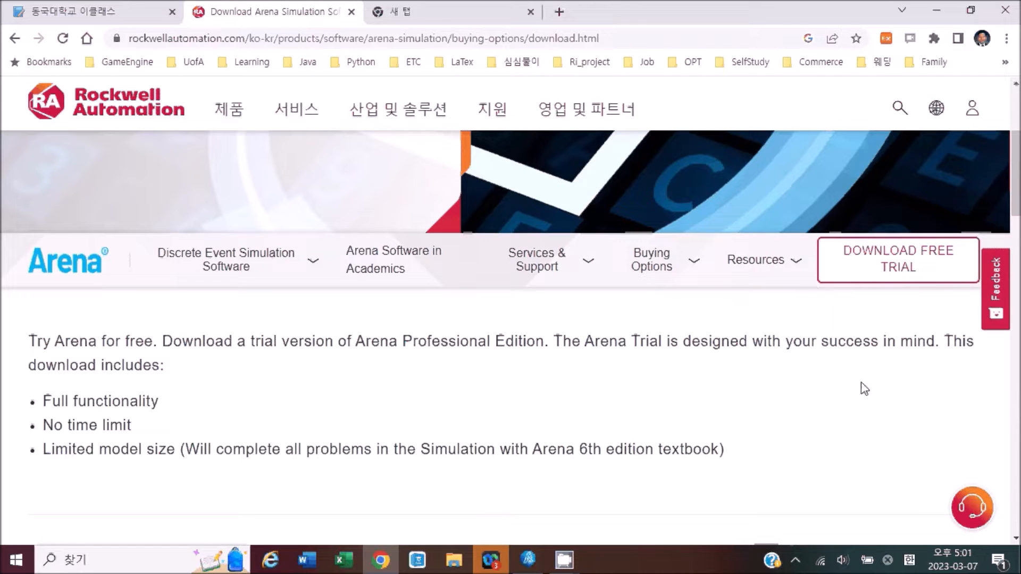
scroll(809, 304, down, 1)
scroll(805, 311, down, 4)
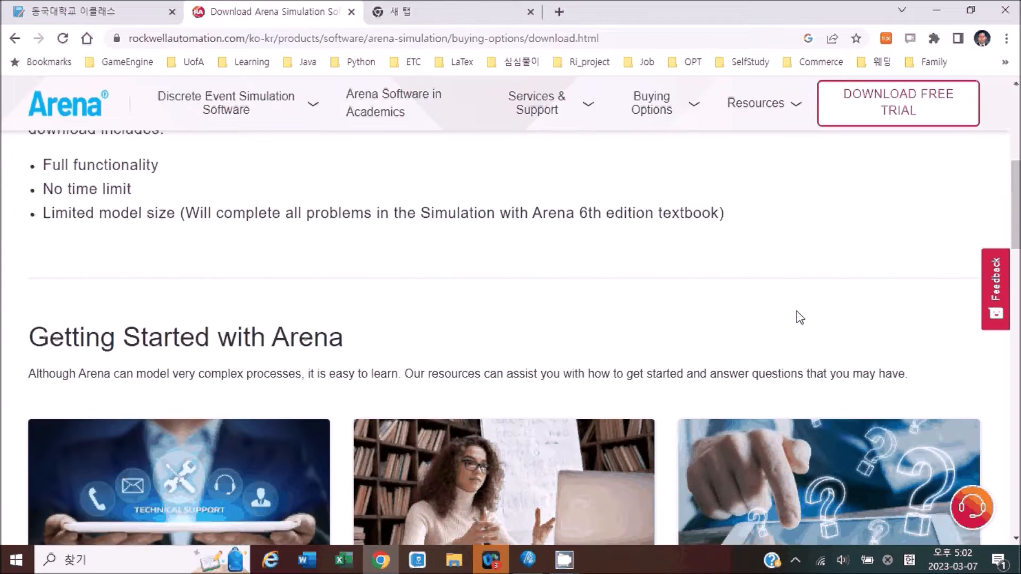
scroll(797, 311, up, 5)
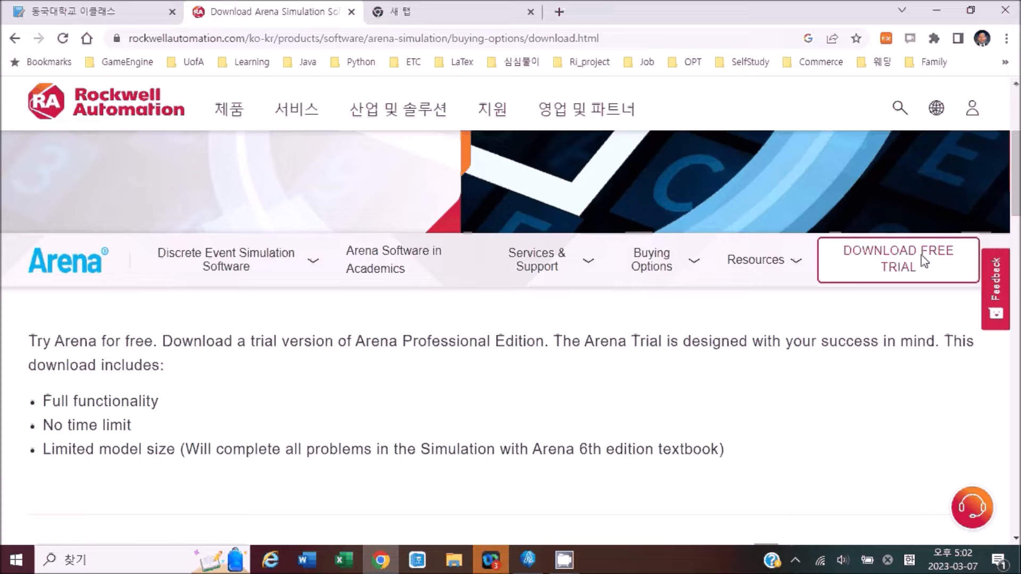
click(375, 268)
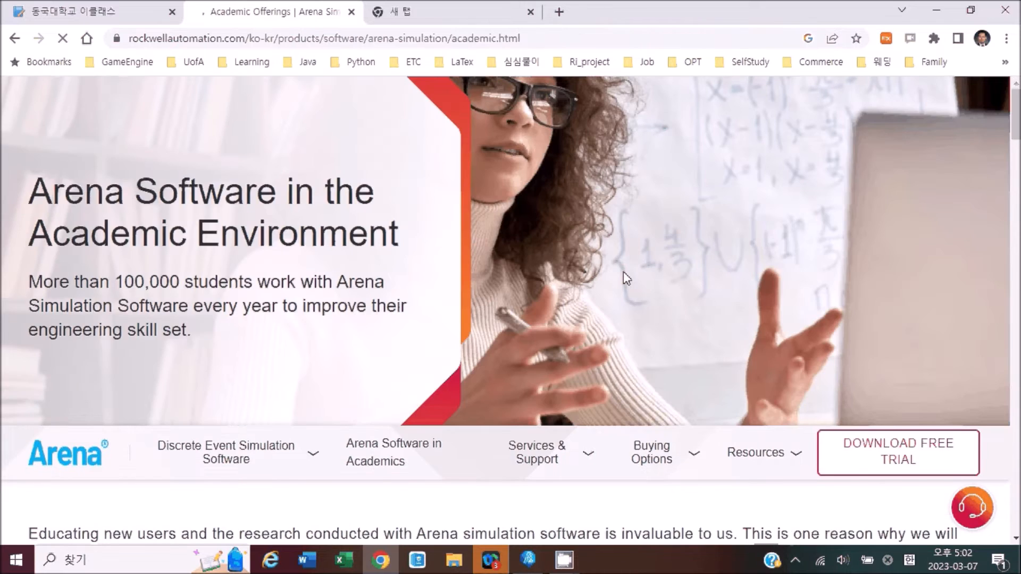
Examine the academic page's introduction, student competition hospital and mine models, and the sections on Arena's advantages for the classroom.
scroll(624, 271, down, 5)
scroll(391, 304, up, 7)
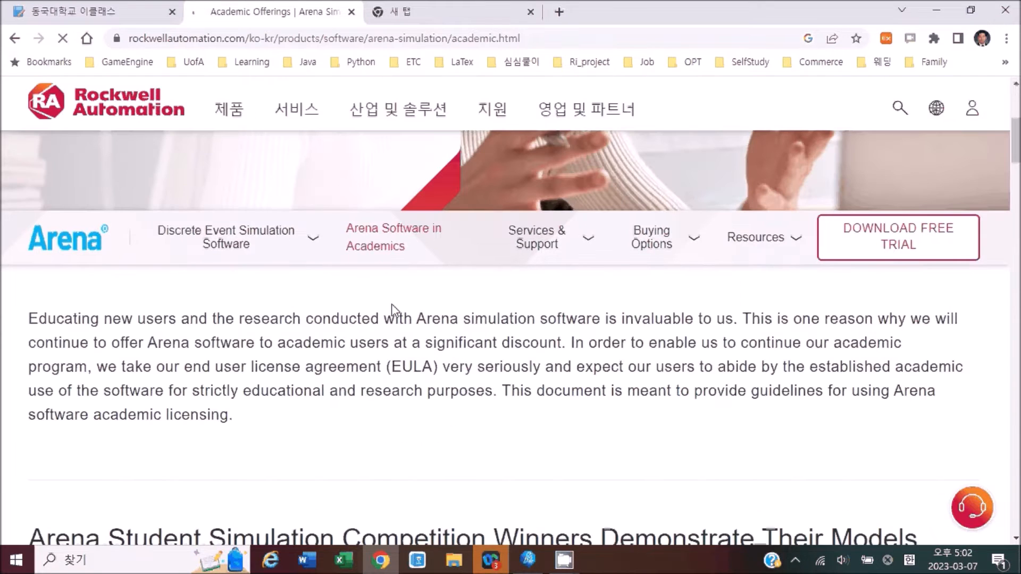
scroll(371, 324, up, 1)
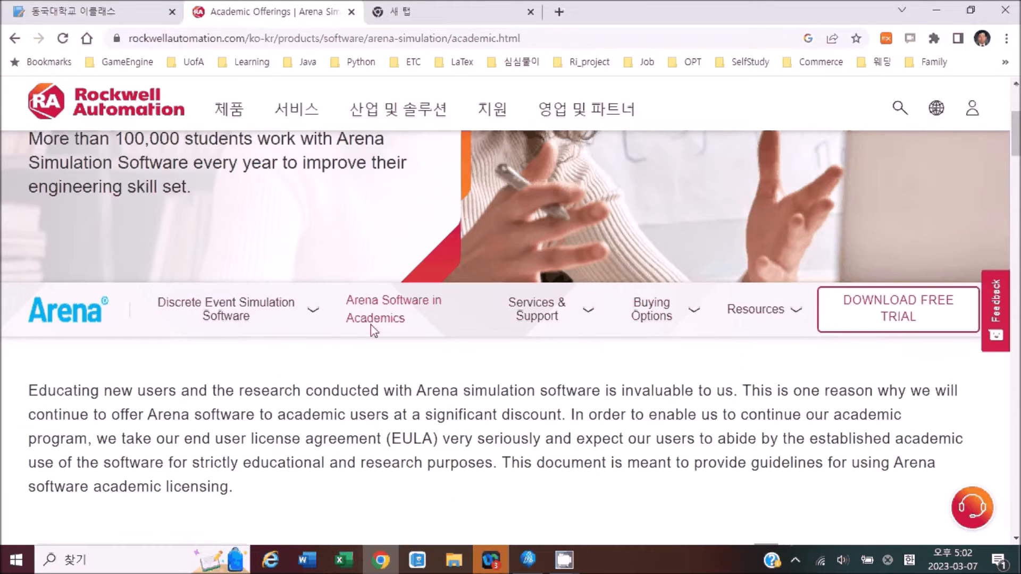
scroll(372, 324, down, 1)
drag(100, 322, 402, 340)
scroll(451, 348, down, 3)
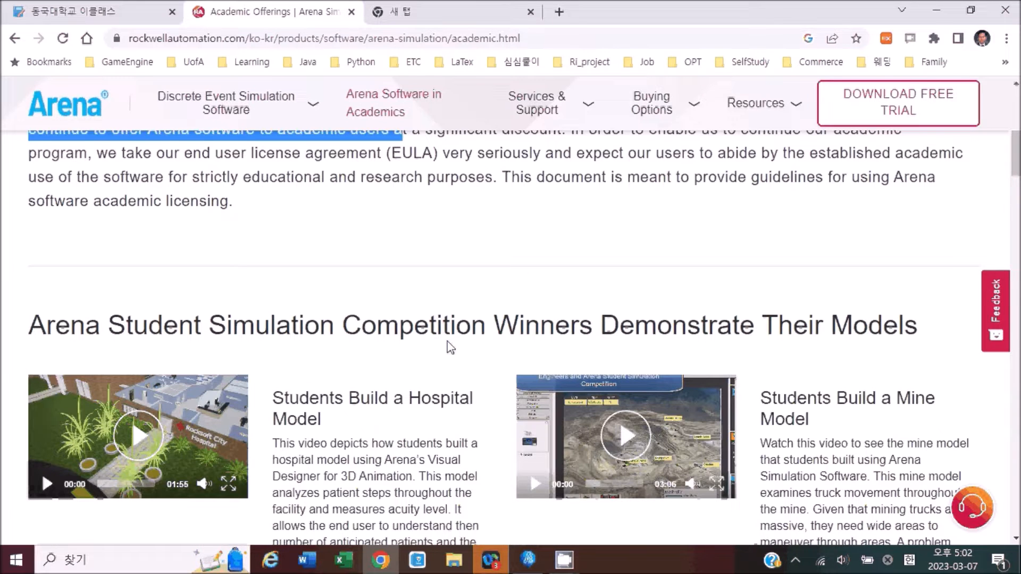
scroll(451, 347, down, 1)
scroll(420, 335, down, 1)
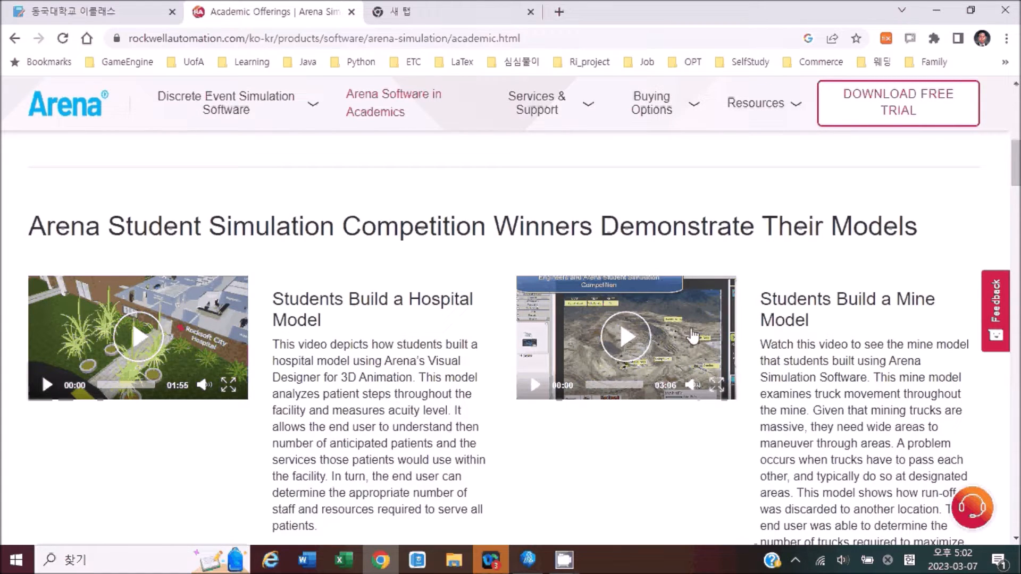
scroll(693, 335, down, 1)
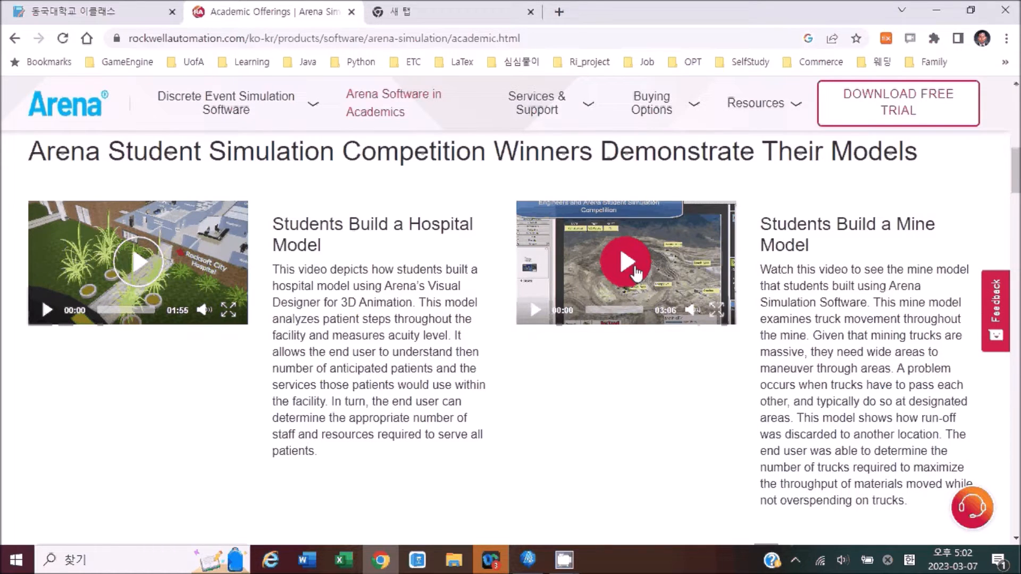
scroll(424, 352, down, 5)
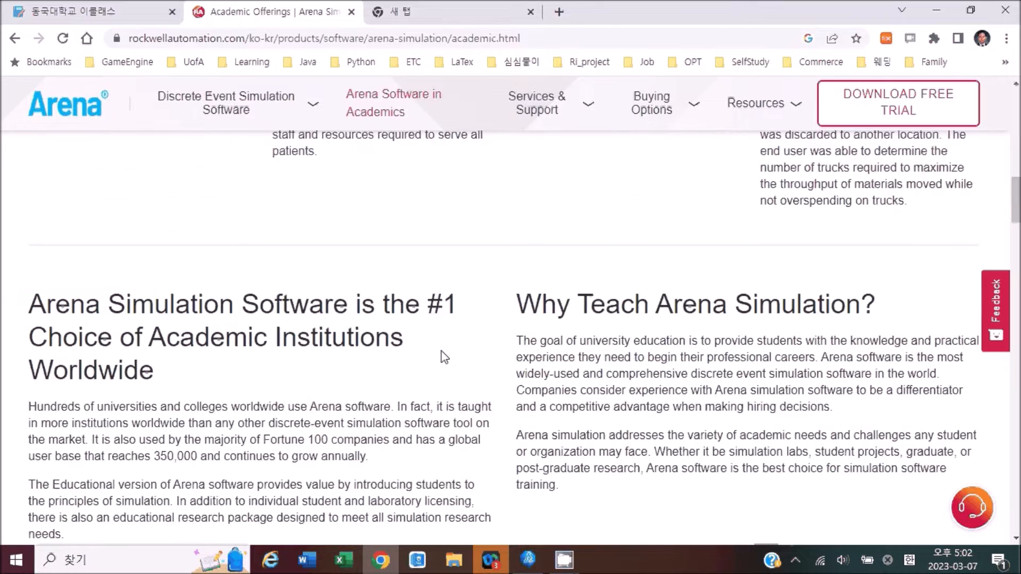
scroll(444, 357, down, 3)
scroll(452, 357, down, 5)
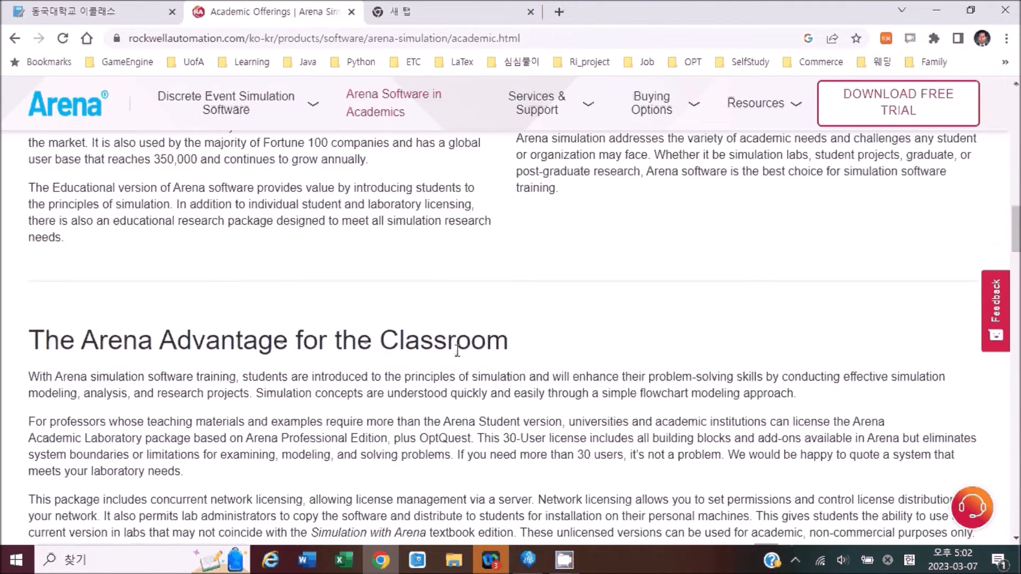
scroll(458, 355, down, 5)
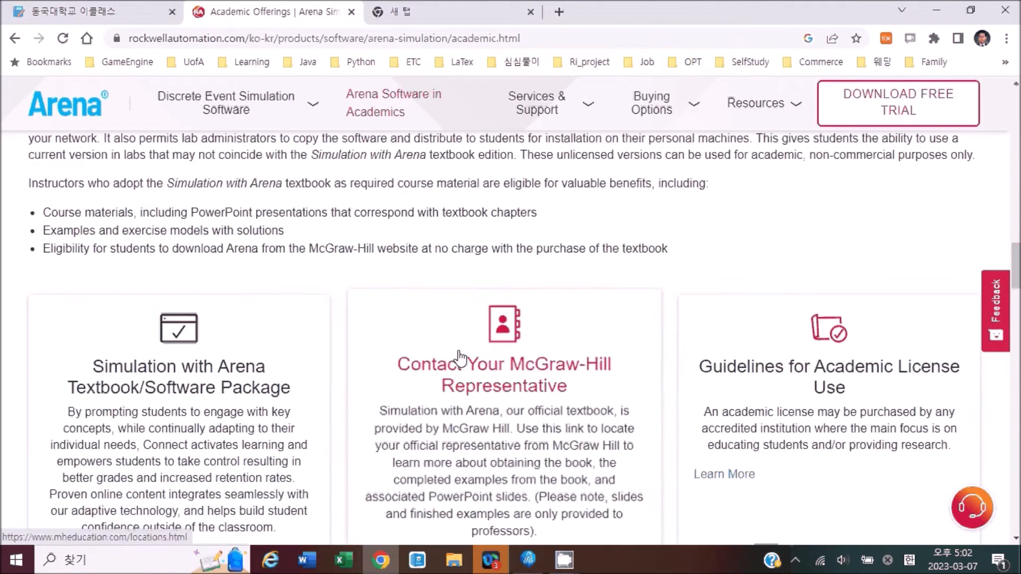
scroll(463, 358, up, 12)
scroll(471, 348, up, 8)
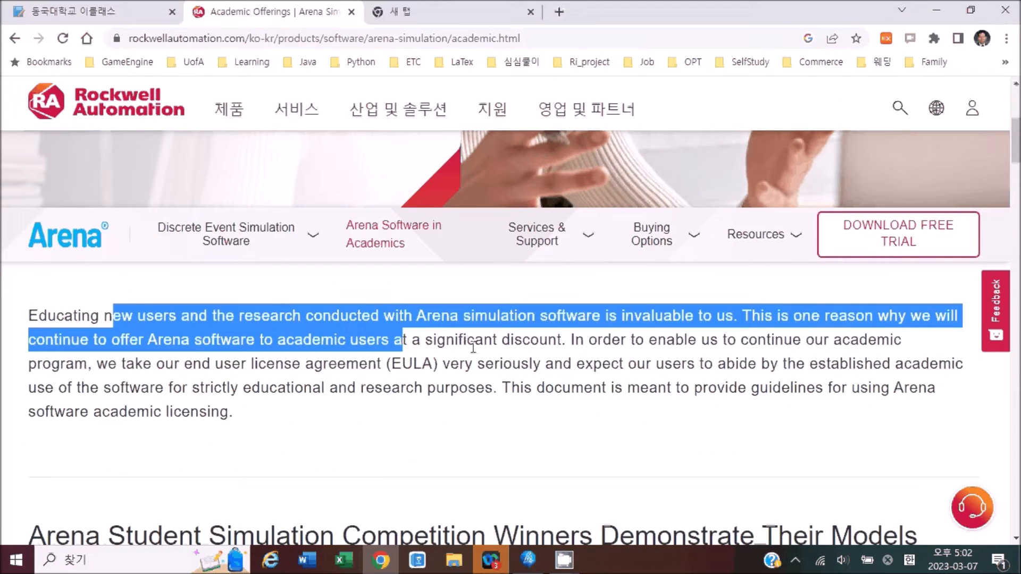
scroll(473, 349, down, 4)
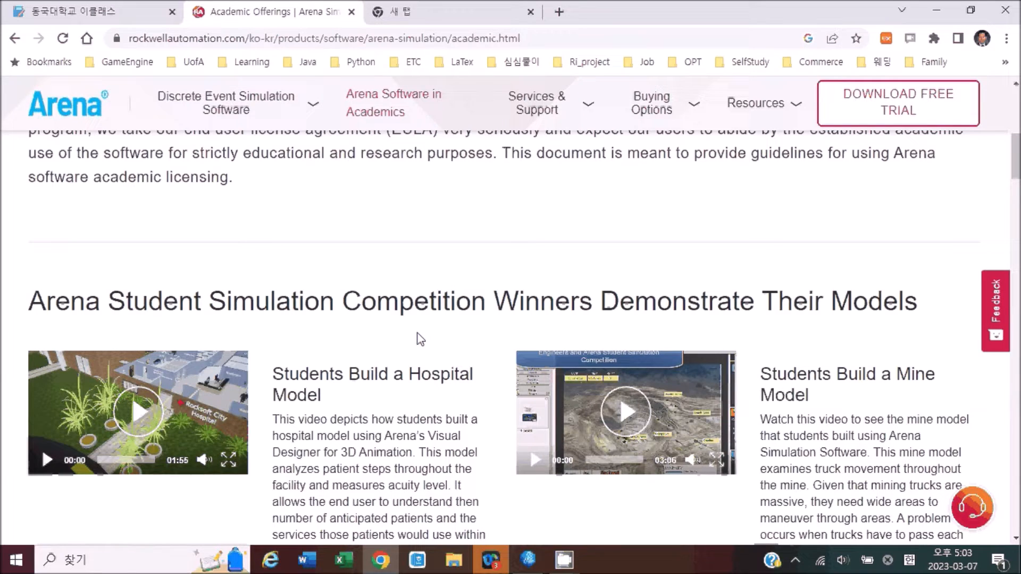
Search the computer for "arena" and switch to the Arena application with its empty model.
click(109, 568)
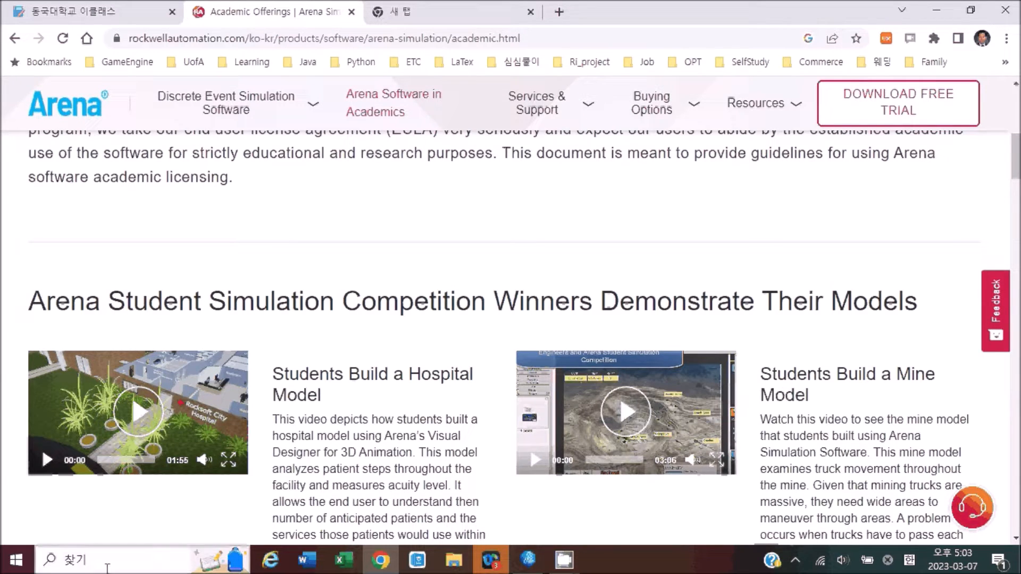
text(arena)
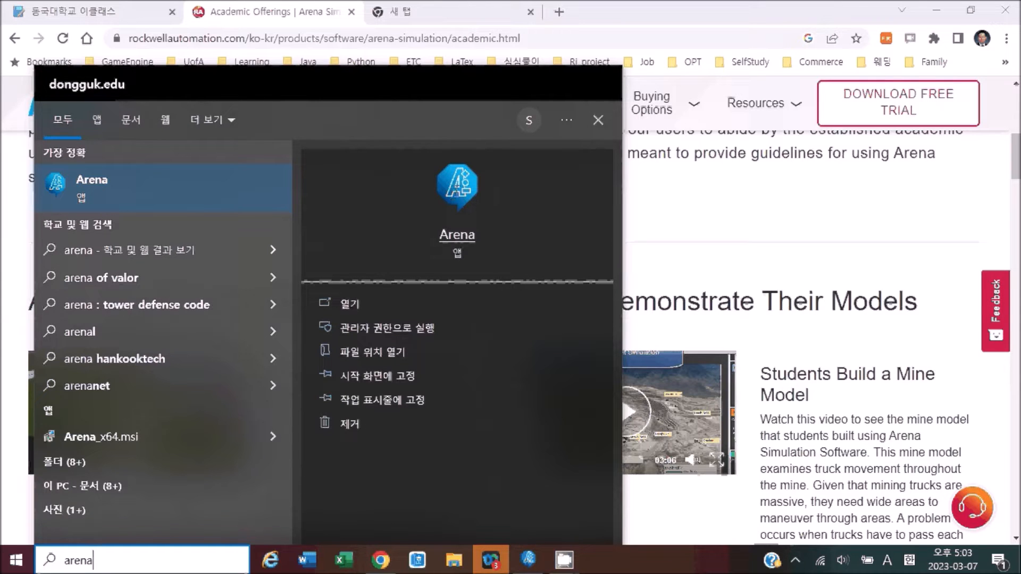
click(529, 563)
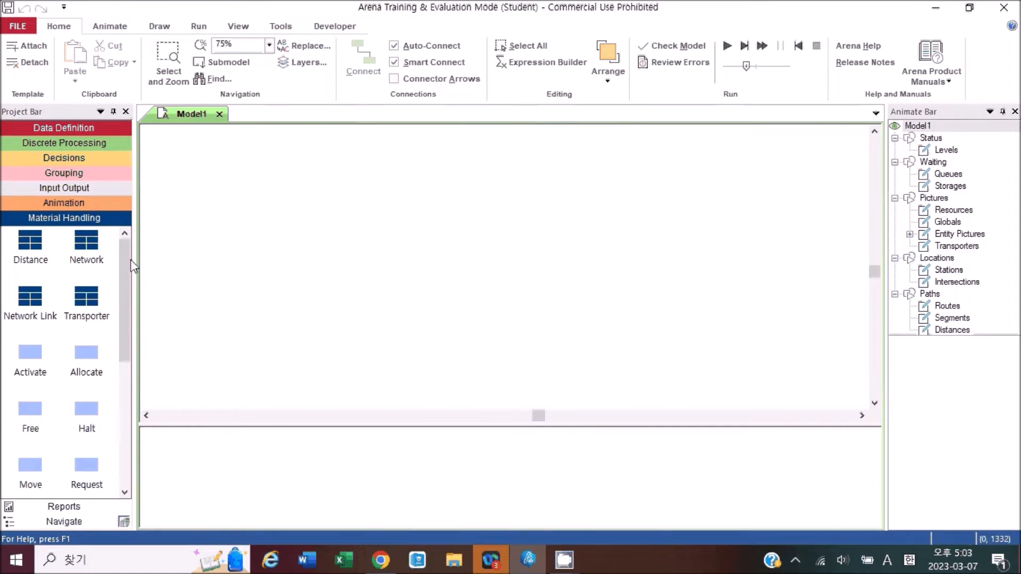
Examine the Data Definition and Discrete Processing modules, including Assign Attribute, Create and Delay.
mouse_move(130, 266)
mouse_down()
mouse_move(142, 381)
mouse_move(129, 258)
mouse_up()
click(73, 128)
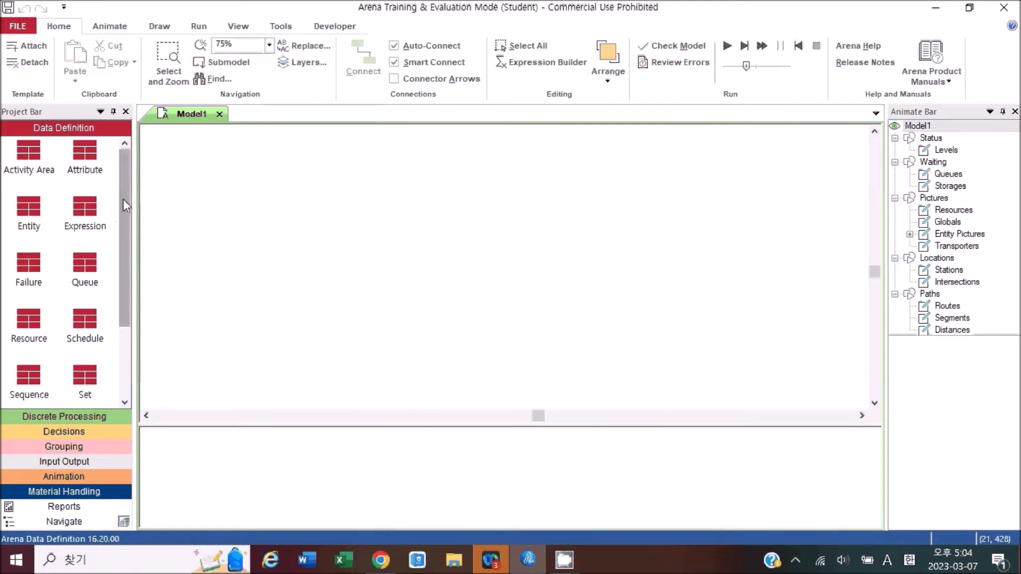
mouse_move(124, 198)
mouse_down()
mouse_move(133, 257)
mouse_move(129, 181)
mouse_up()
click(80, 415)
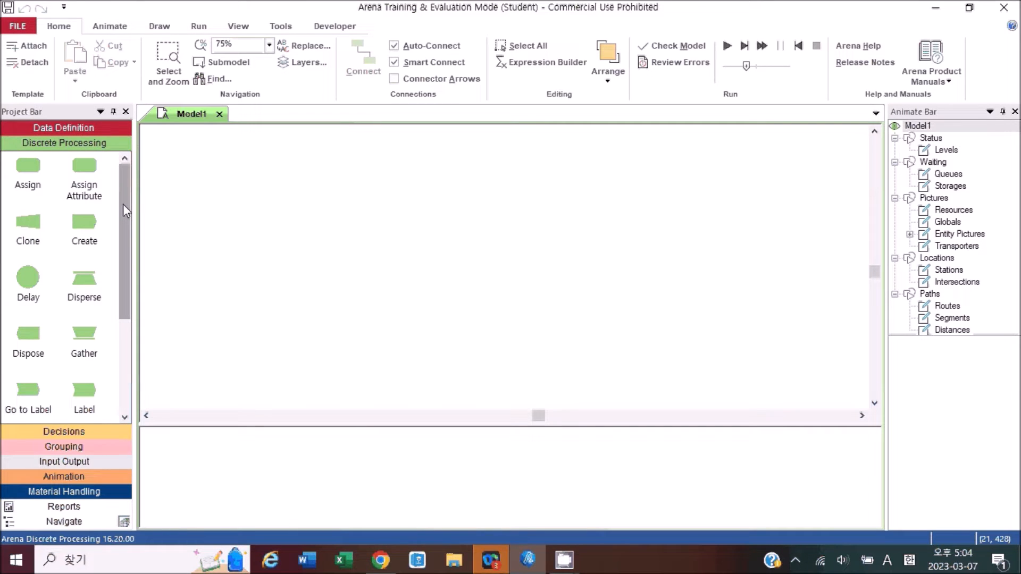
click(34, 189)
click(85, 195)
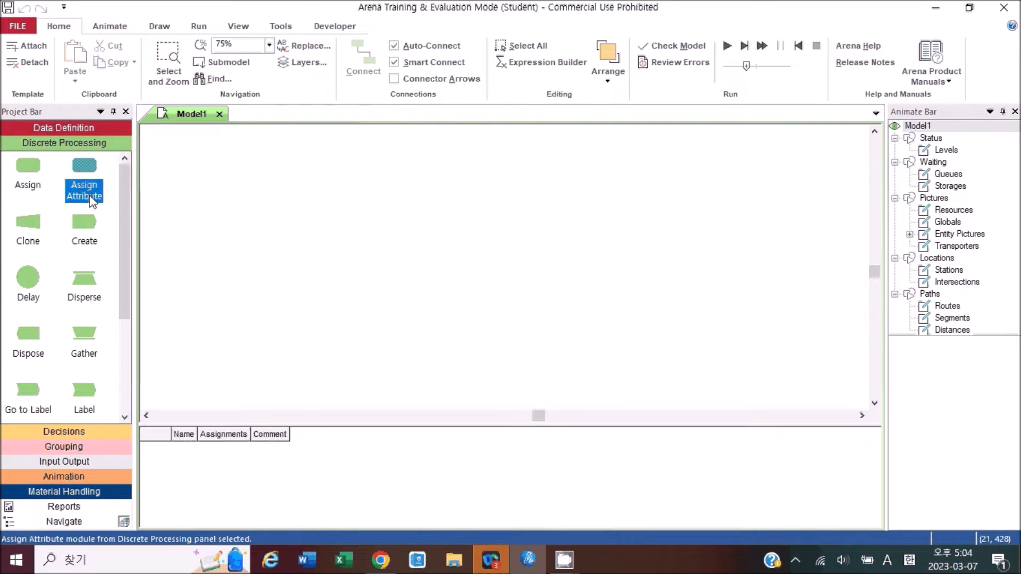
click(79, 244)
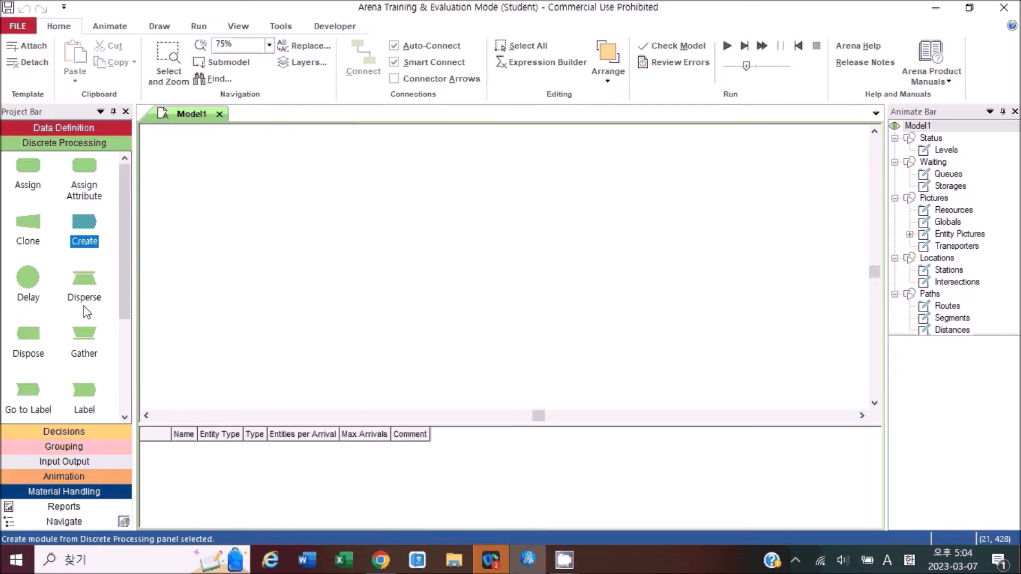
click(30, 299)
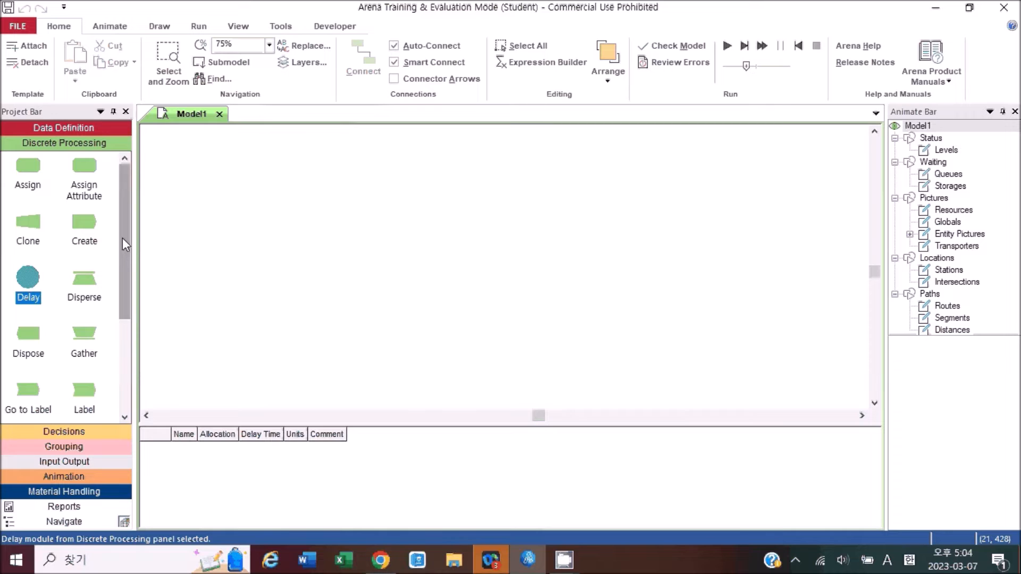
click(94, 242)
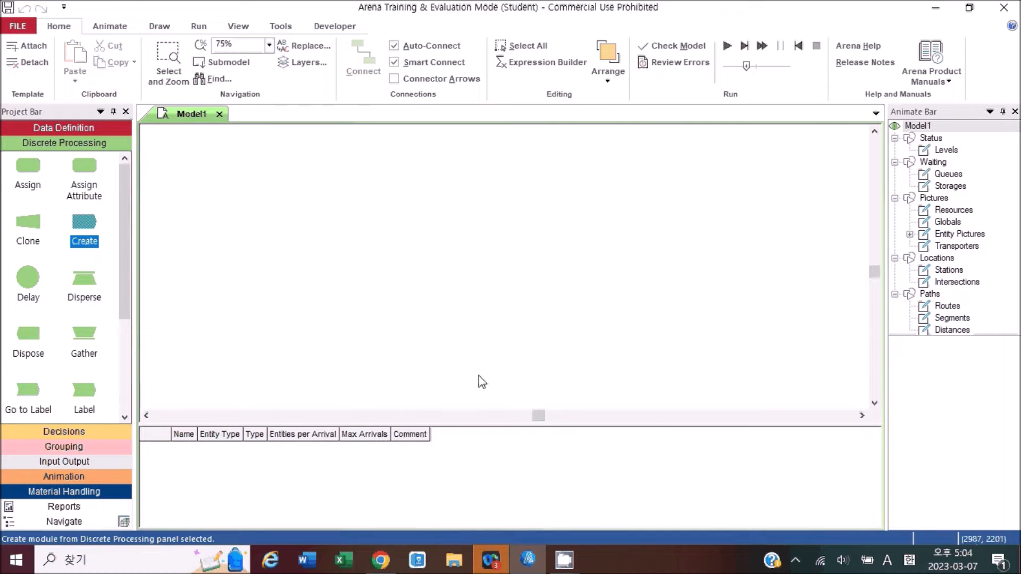
Find the Chapter 2.pptx lecture file in the file explorer, open it in PowerPoint and start the slide show.
click(455, 560)
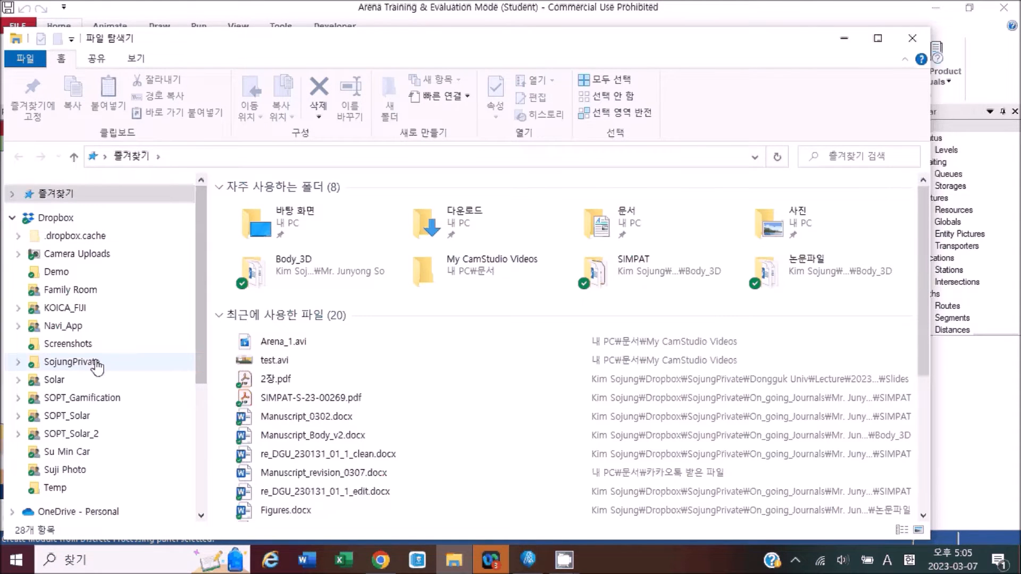
click(71, 362)
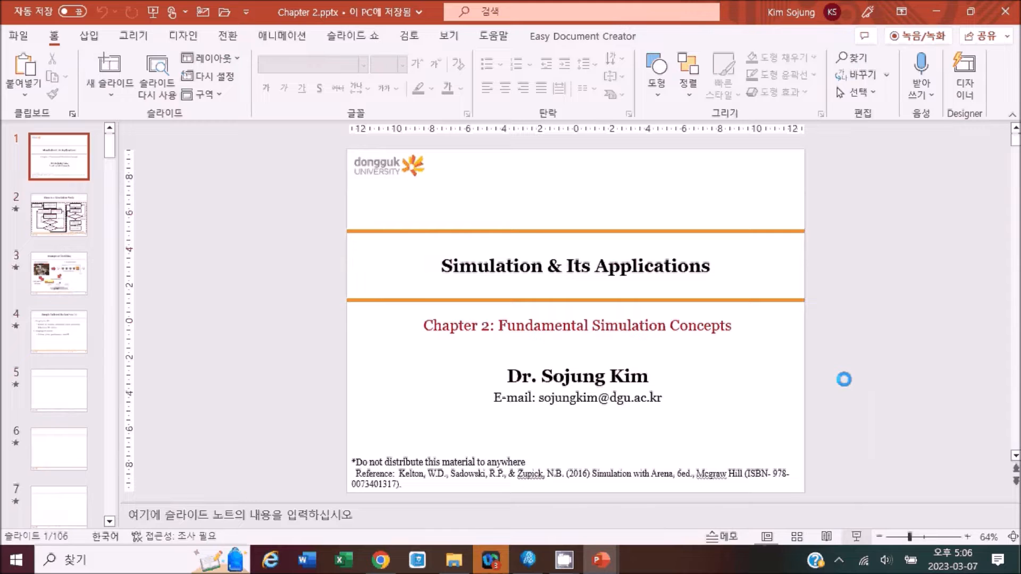
key(F5)
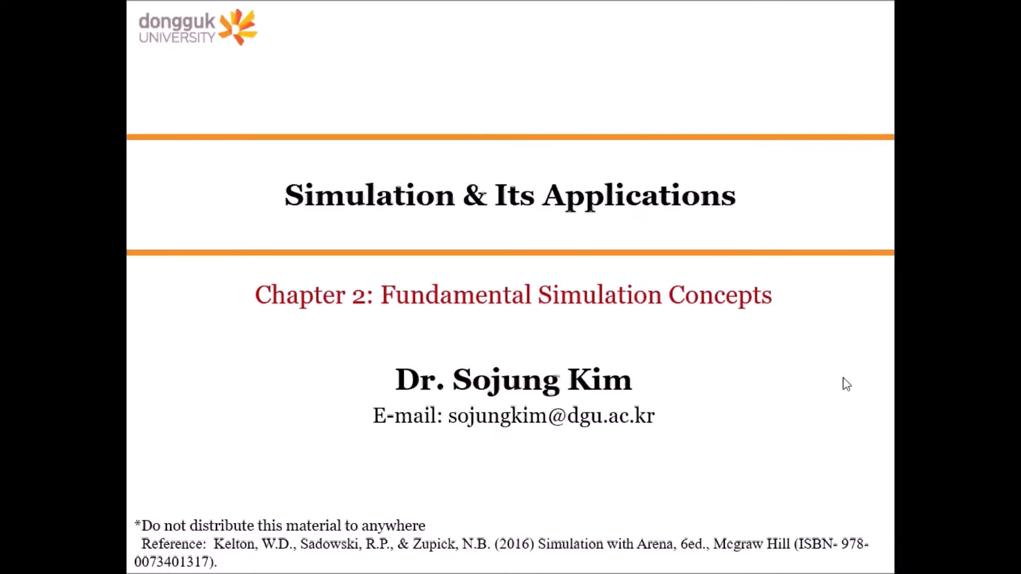
Advance the slide show to the drilling center example on slide 5, "Sample Path and Its Analysis (2)".
key(Right)
key(Right)
key(Right)
key(Right)
key(Right)
key(Right)
key(Right)
key(Right)
key(Right)
key(Right)
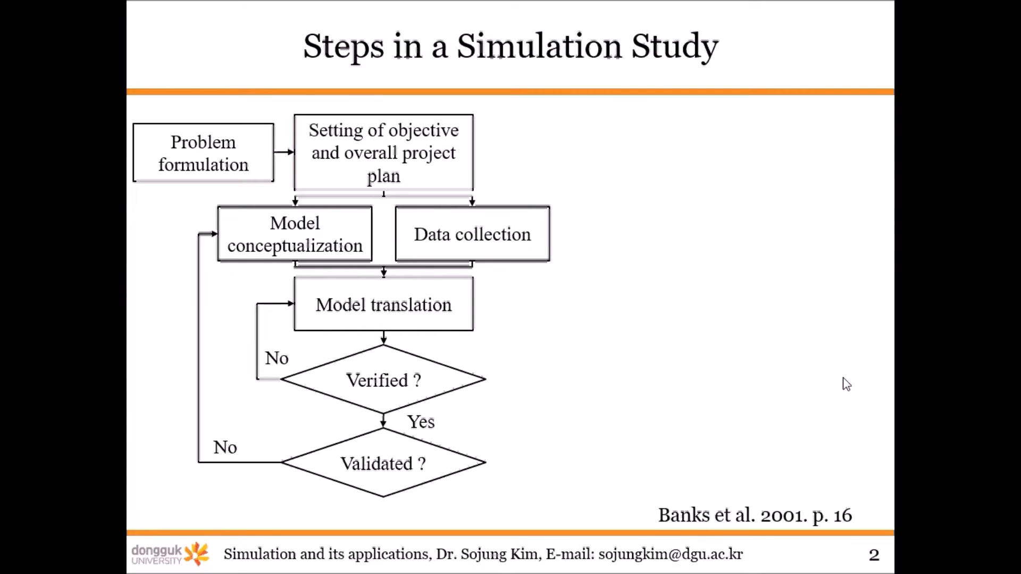
key(Right)
key(Right)
key(Right)
key(Right)
key(Right)
key(Right)
key(Left)
key(Left)
key(Left)
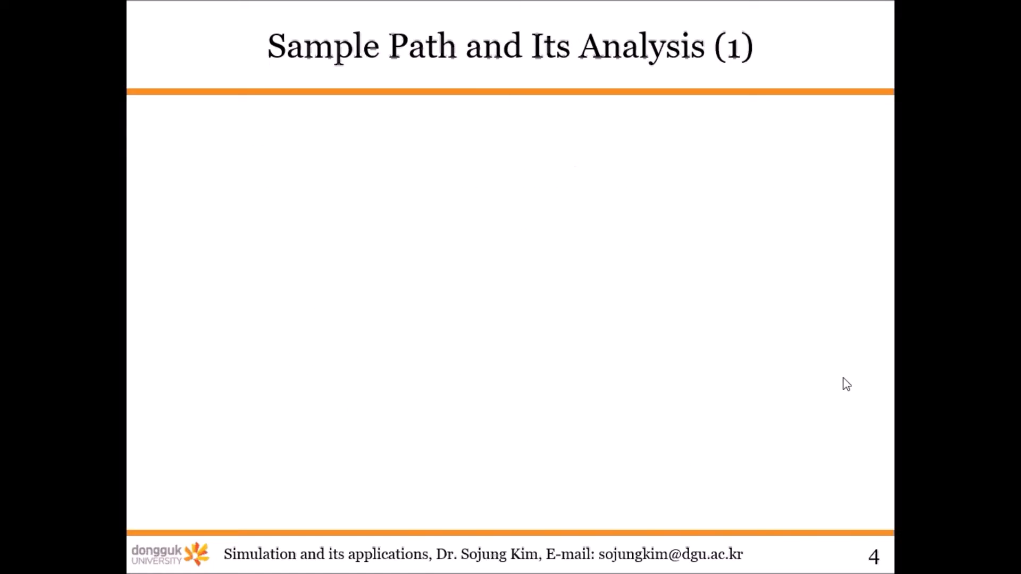
key(Right)
key(Right)
key(Right)
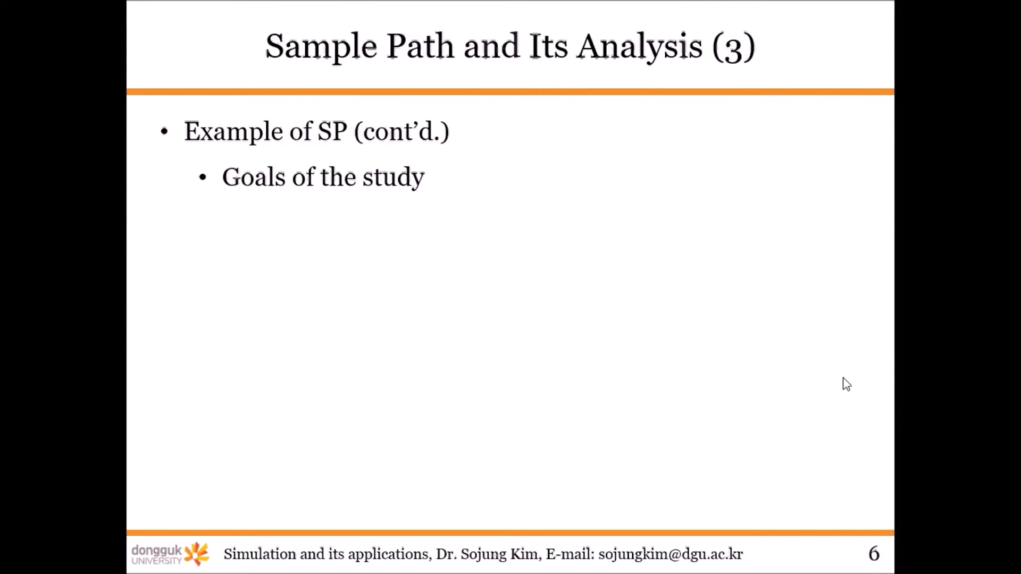
key(Left)
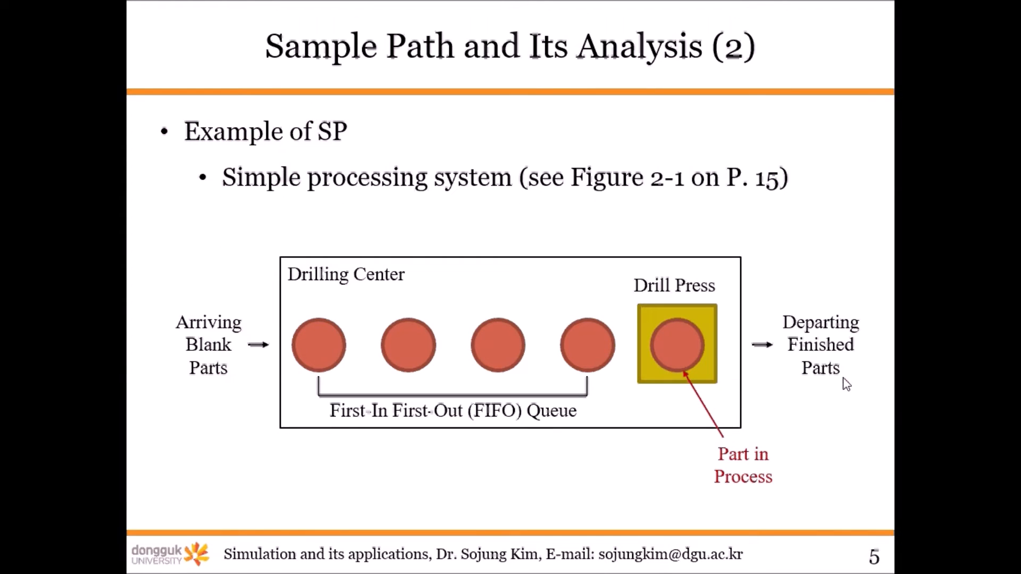
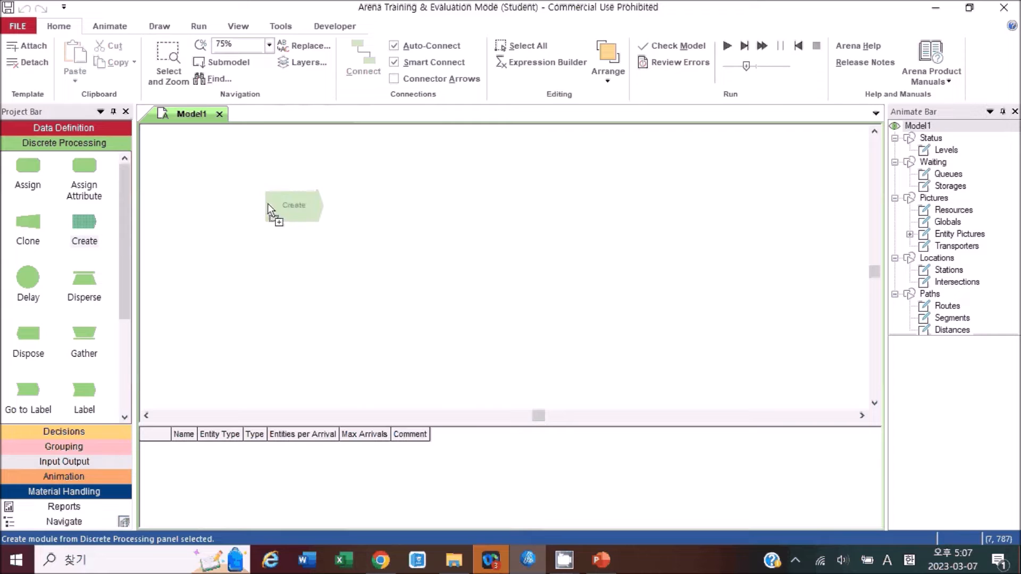
In Arena, place connected Create, Process and Dispose modules in a row in the Model1 window.
click(319, 242)
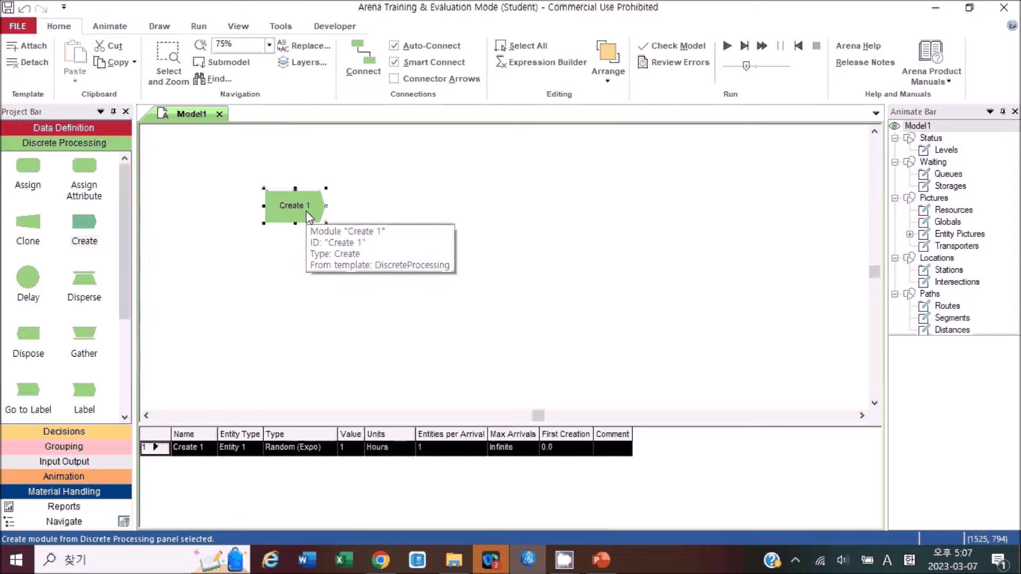
drag(122, 309, 124, 381)
drag(85, 324, 375, 207)
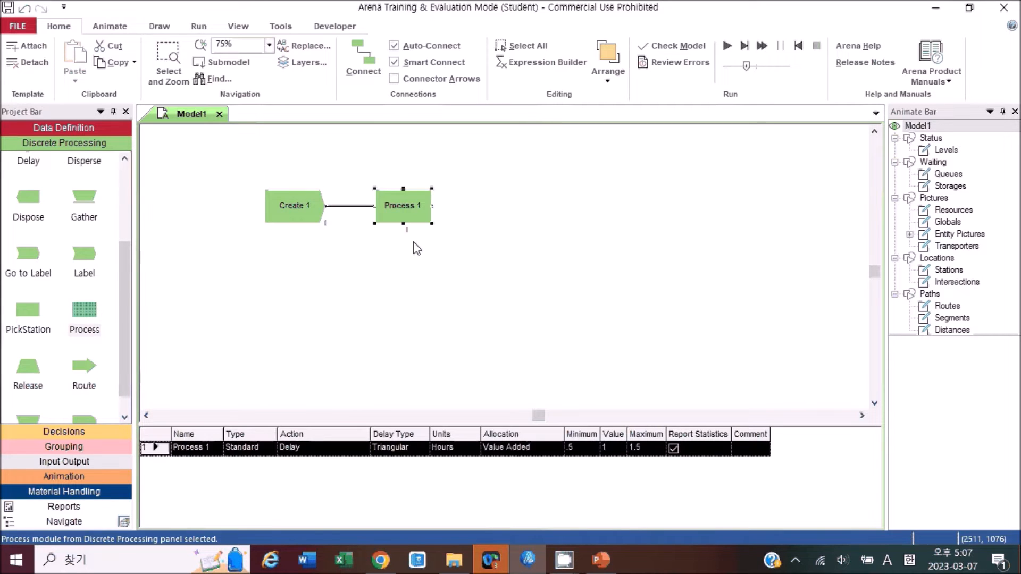
drag(123, 343, 128, 266)
drag(29, 325, 481, 206)
click(529, 257)
click(505, 211)
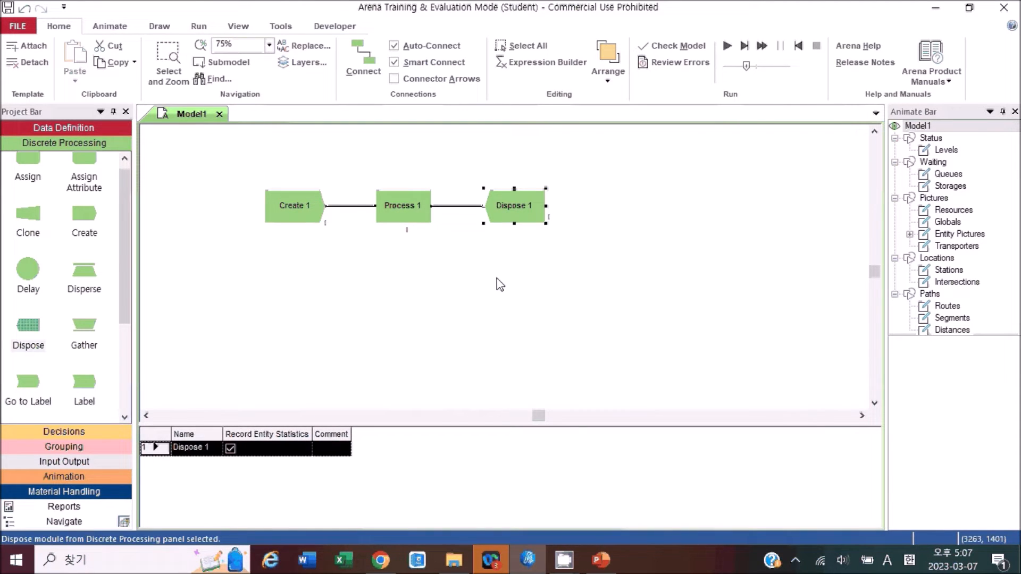
Inspect the spreadsheet settings of the placed Process, Dispose and Create modules one after another.
click(410, 208)
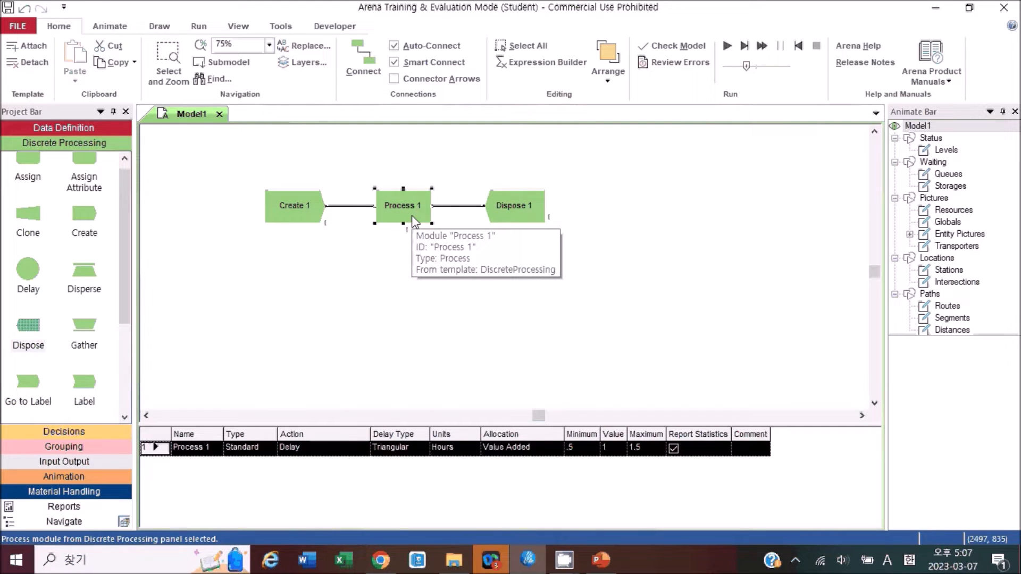
click(515, 209)
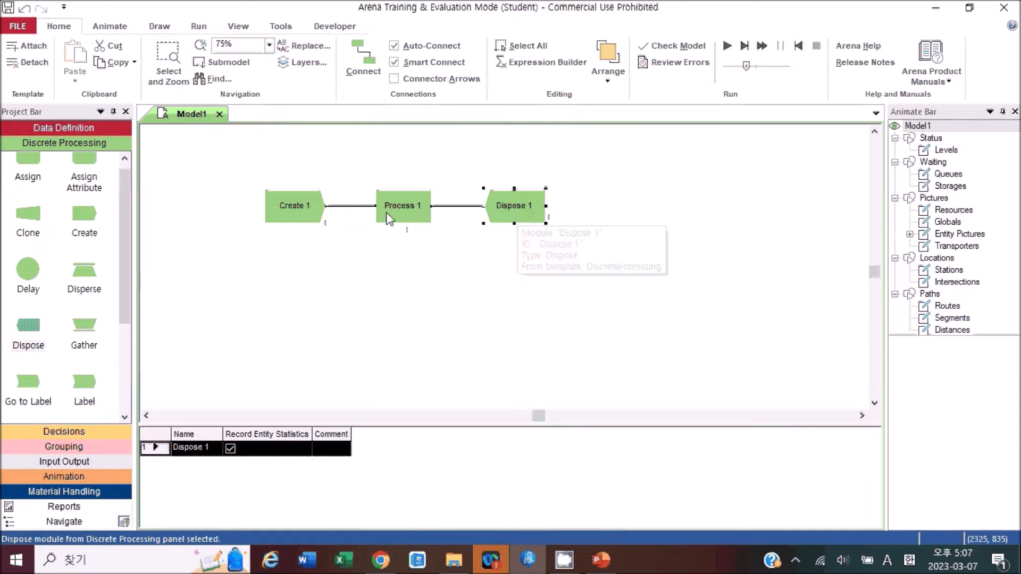
click(302, 205)
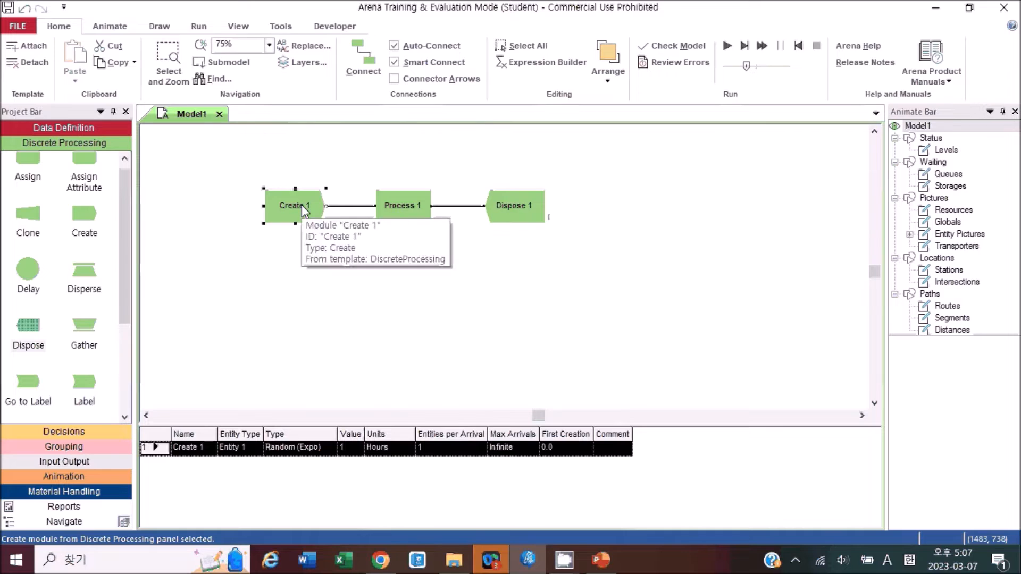
Open the settings of the Create 1 module and set its entity type to Part.
double_click(302, 205)
drag(477, 169, 456, 159)
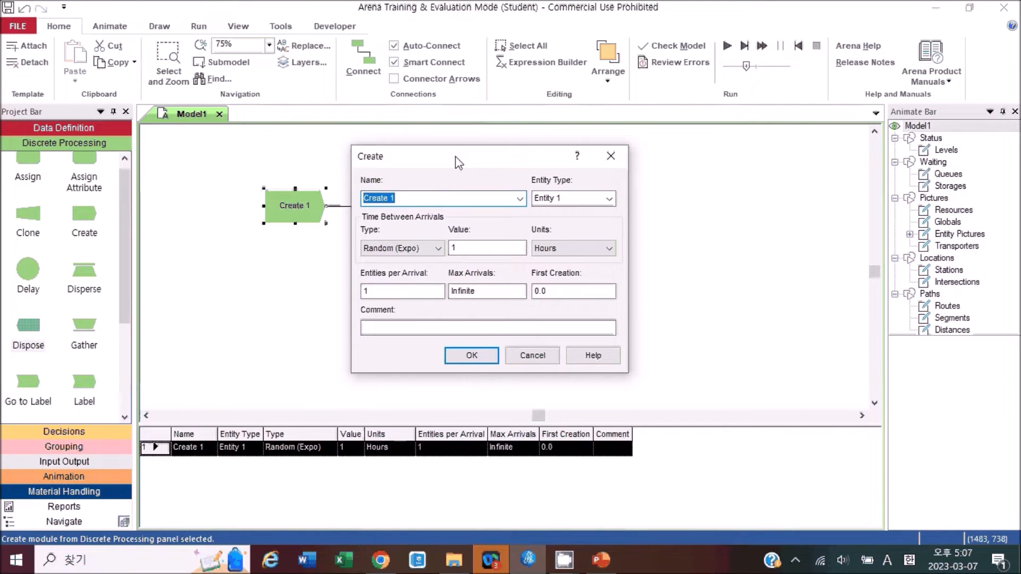
click(375, 198)
drag(413, 198, 357, 198)
click(438, 195)
click(596, 198)
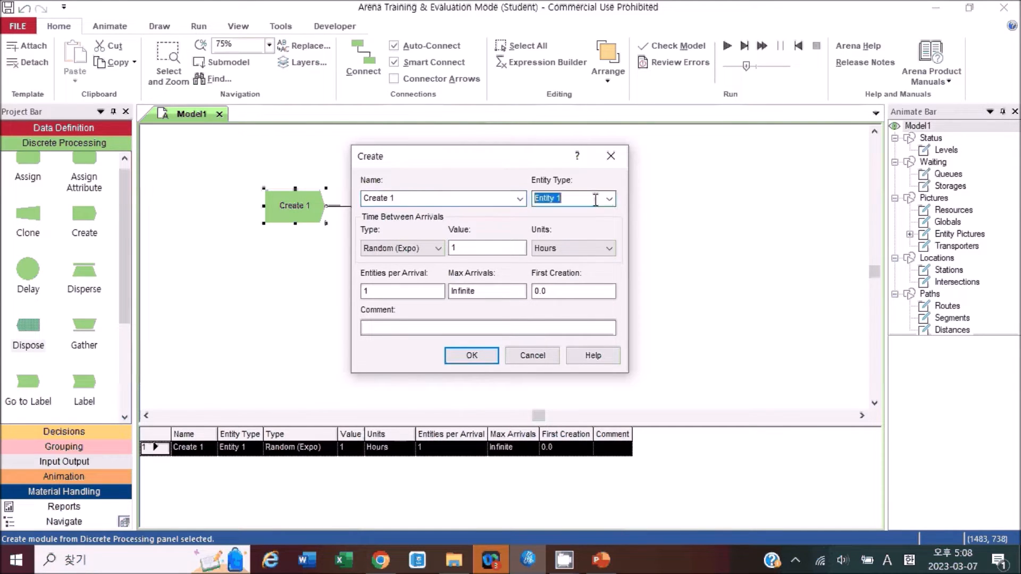
text(Part)
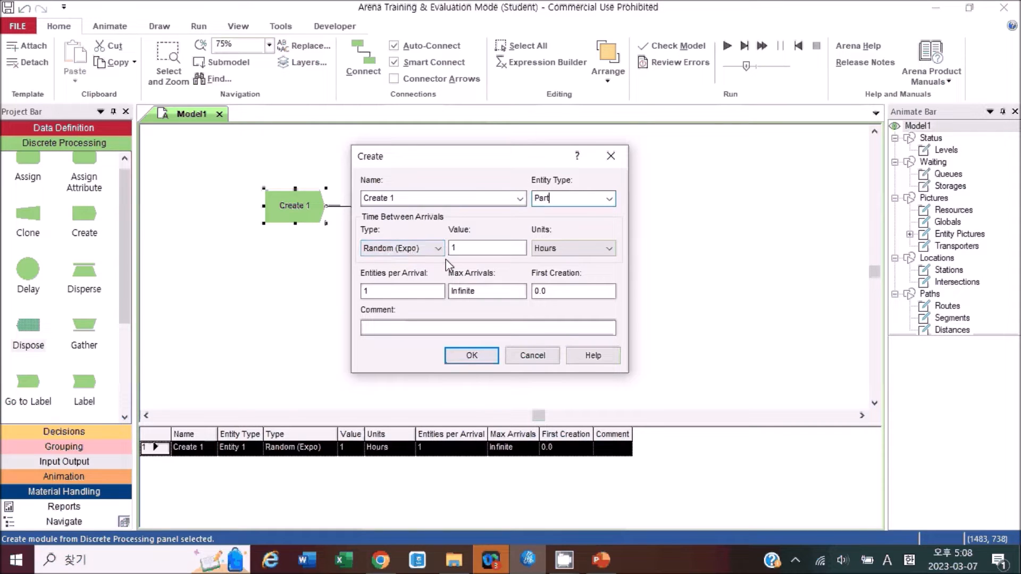
Choose Hours as the unit of time between arrivals and set the entities per arrival to 1.
click(566, 253)
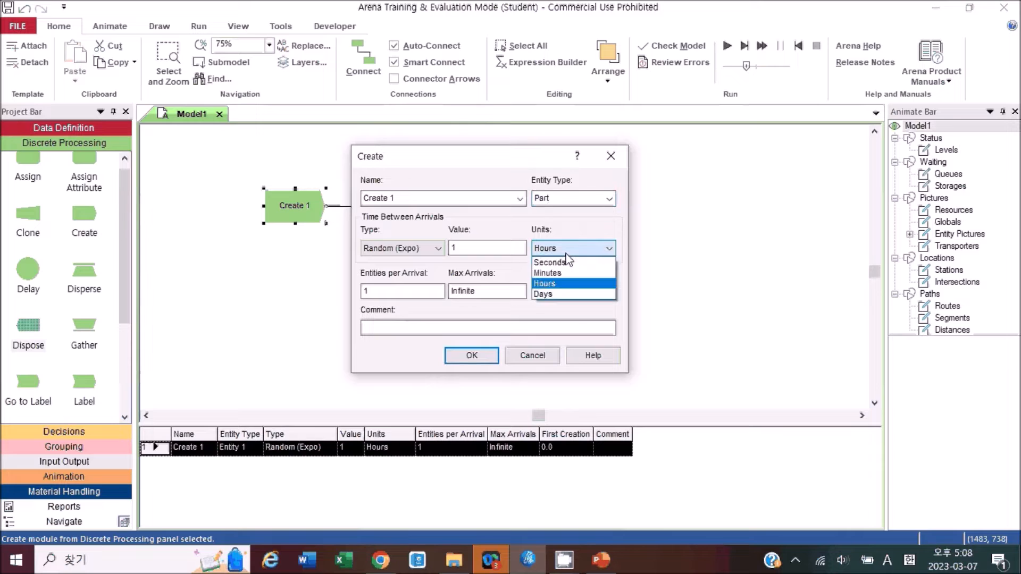
click(562, 285)
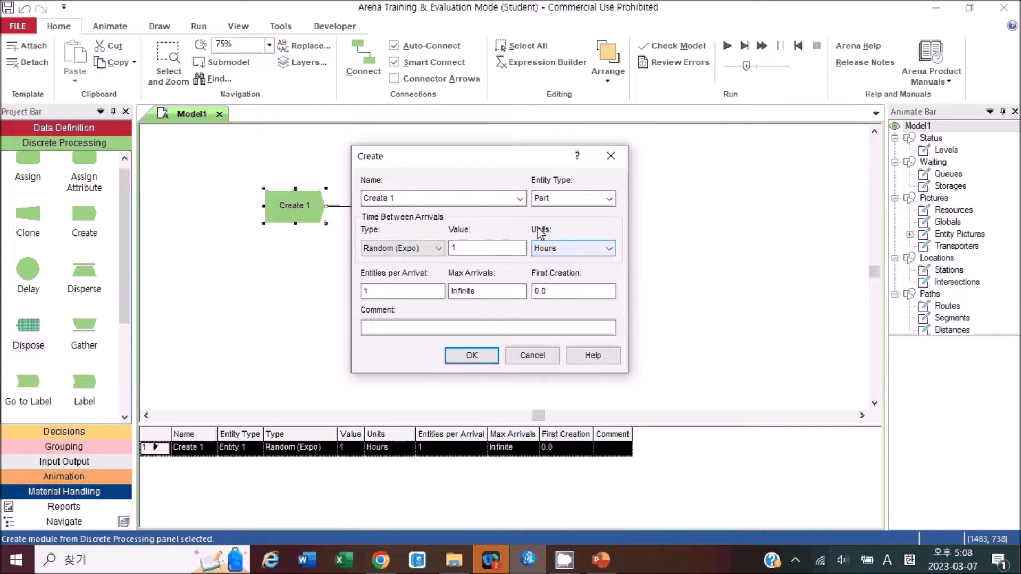
click(369, 293)
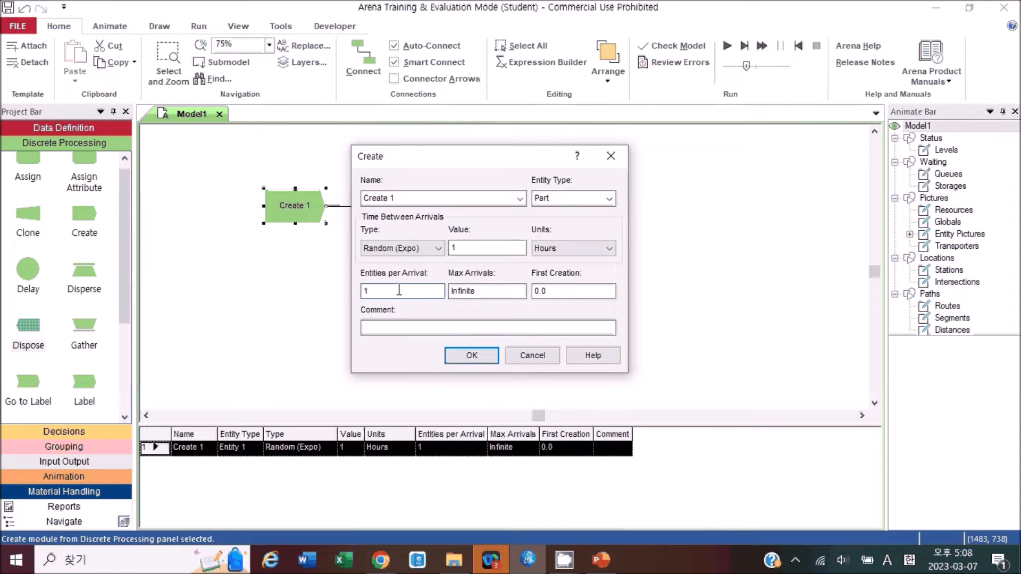
drag(399, 290, 338, 295)
text(4)
key(BackSpace)
text(1)
Review the max arrivals, first creation and entity type values, and accept the Create module's settings.
click(505, 291)
double_click(489, 292)
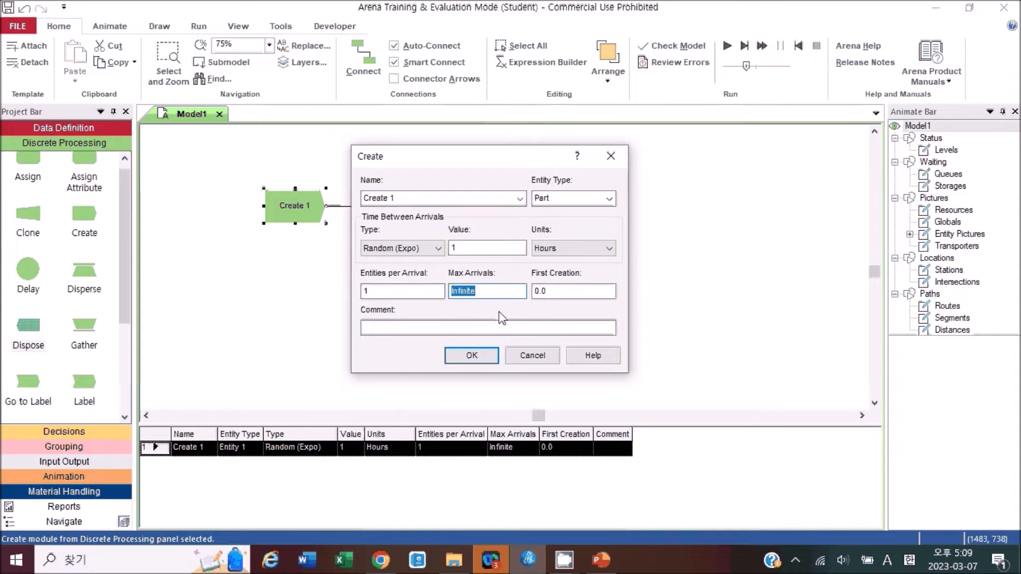
click(587, 291)
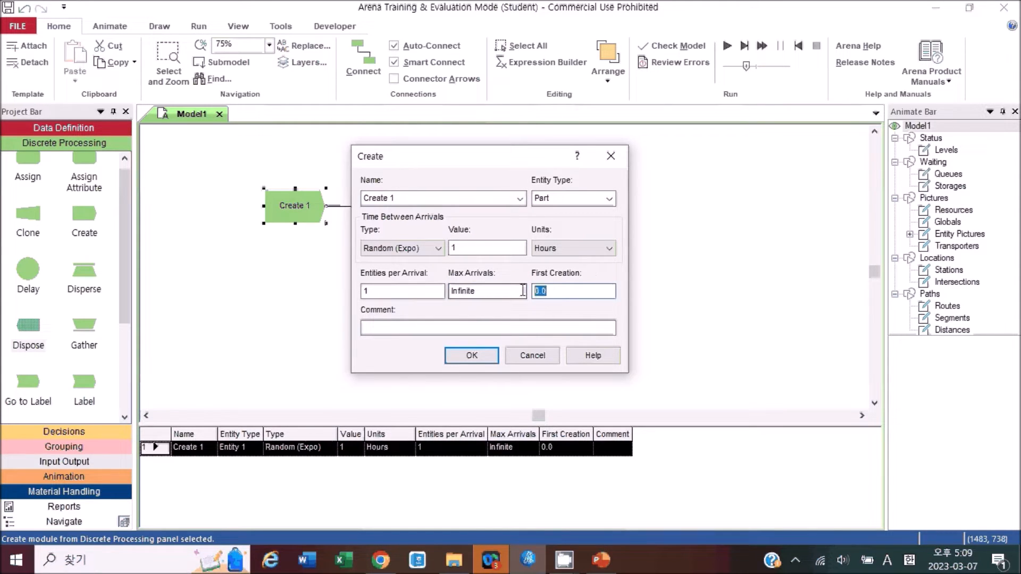
double_click(580, 291)
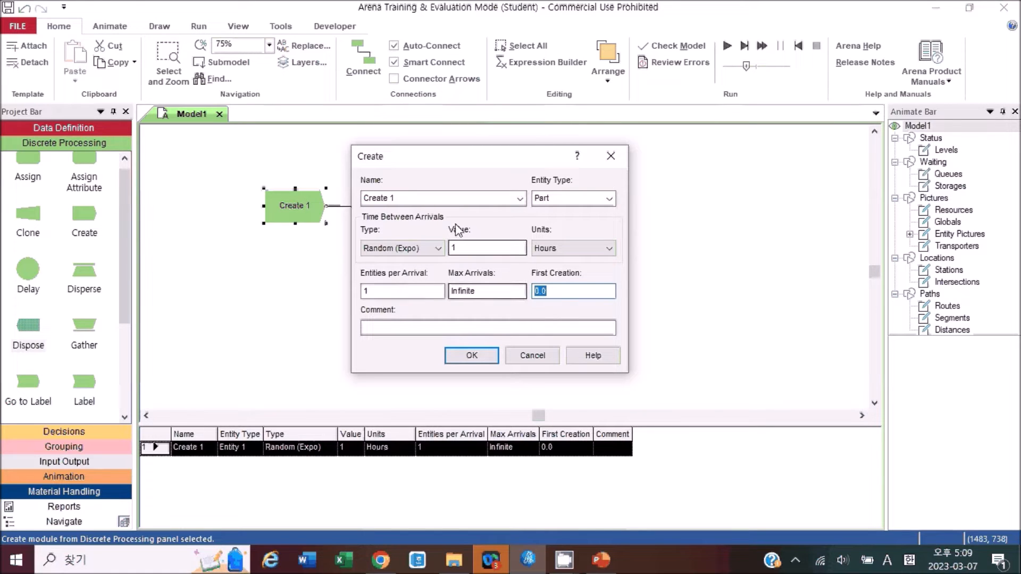
click(574, 198)
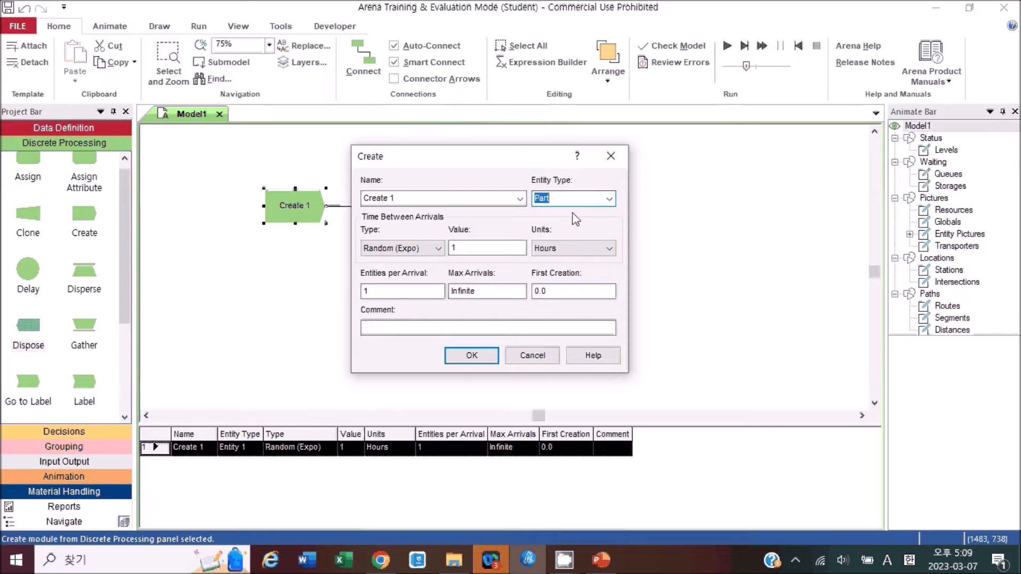
click(472, 355)
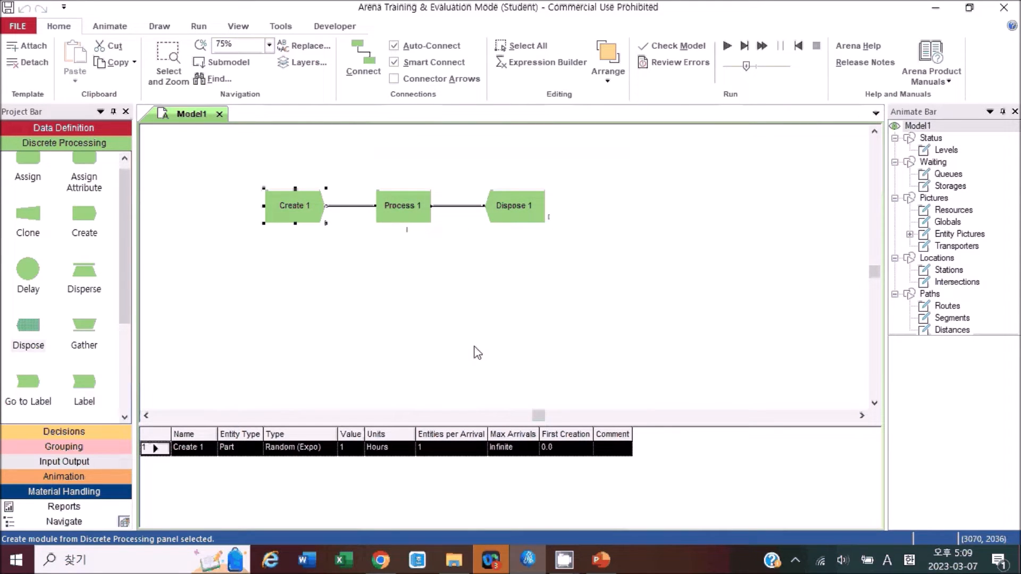
Compare the spreadsheet rows of the three flowchart modules and open the name cell of Create 1.
click(396, 210)
click(292, 212)
click(516, 210)
click(399, 208)
click(296, 207)
click(197, 453)
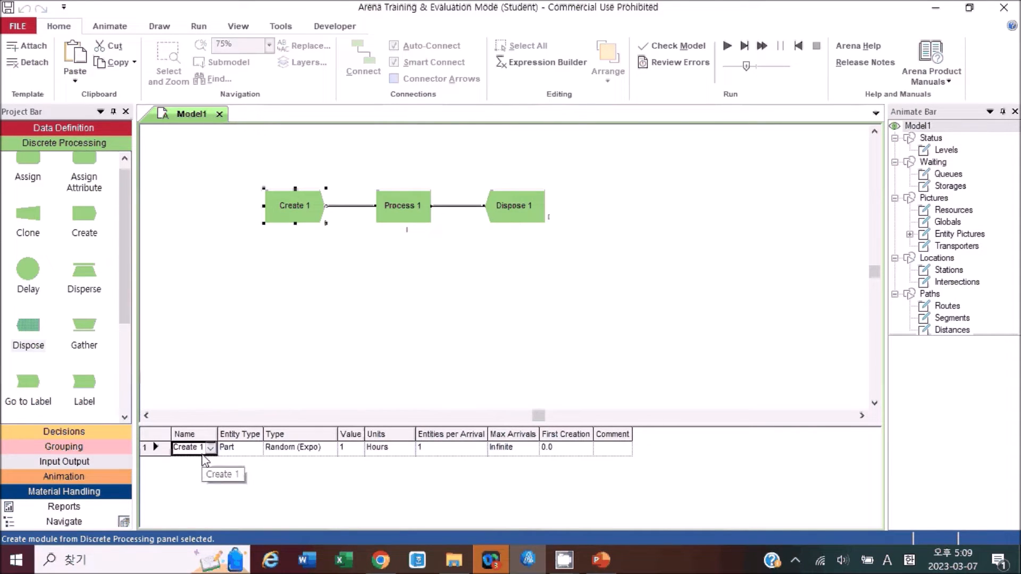
Compare Create 1's entity type, arrival type, value and units cells with the fields in its settings, and close them without changes.
click(235, 452)
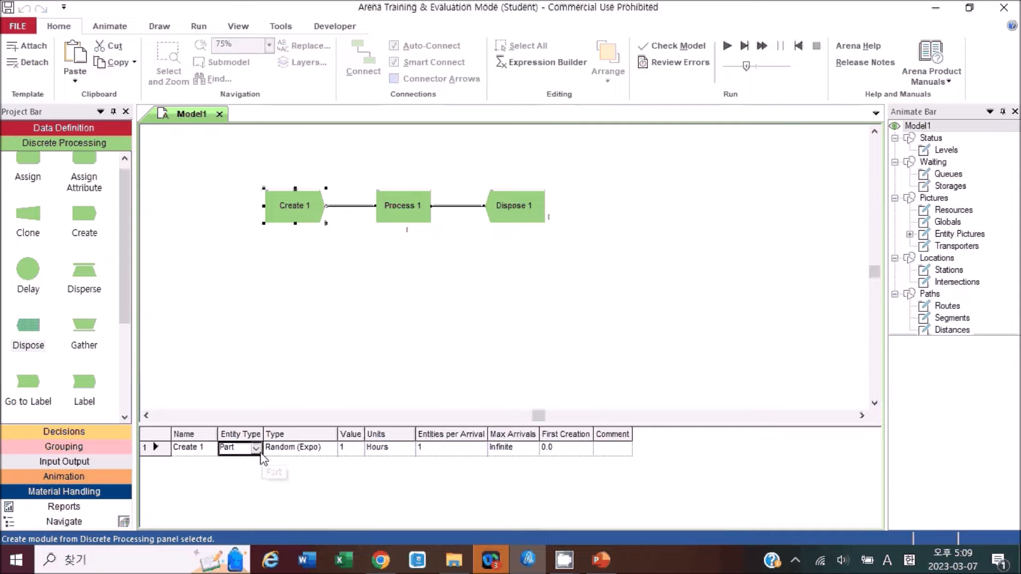
click(287, 452)
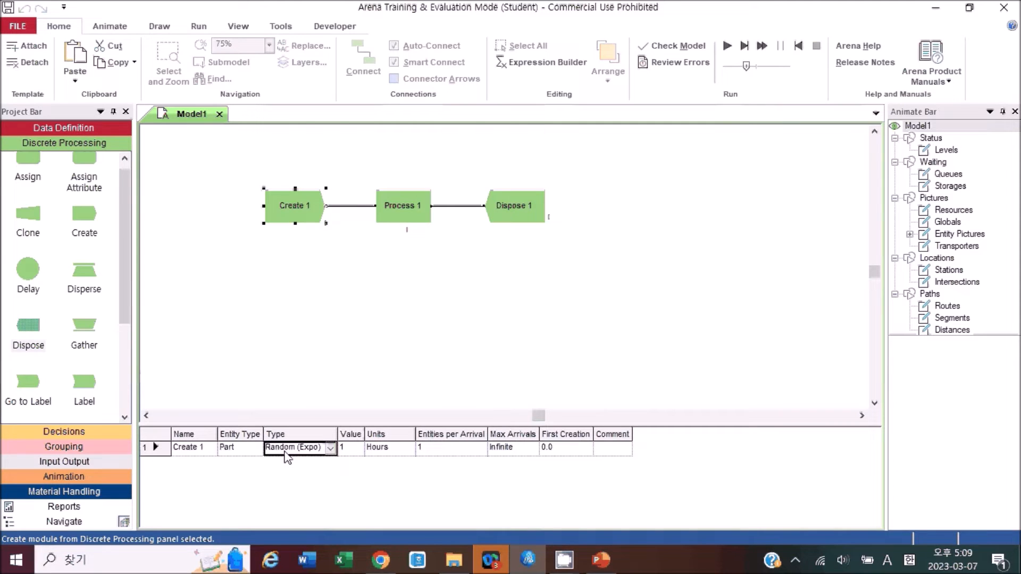
click(351, 452)
click(381, 452)
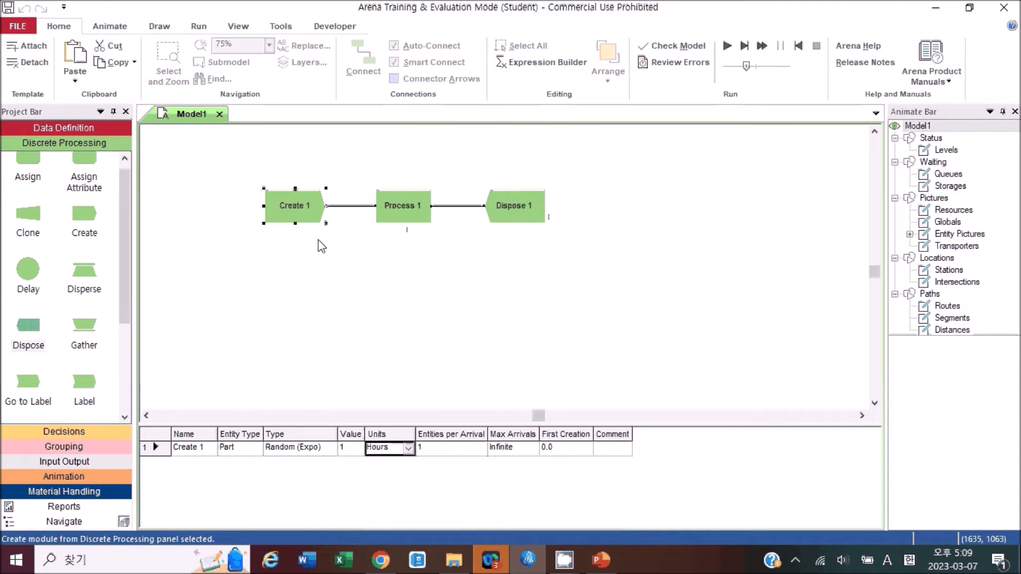
click(295, 211)
double_click(307, 205)
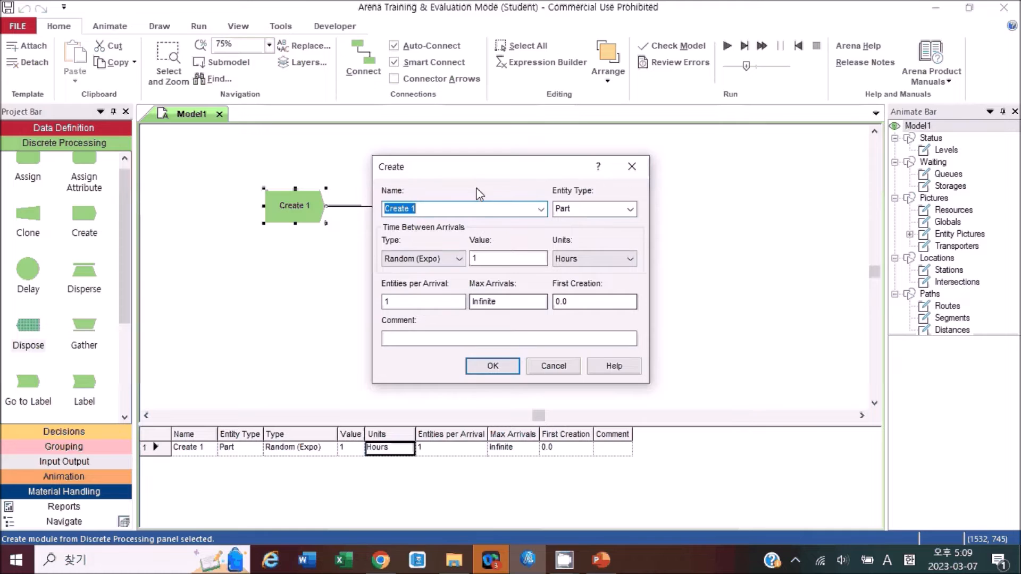
click(631, 166)
Go through Create 1's spreadsheet cells from name to first creation, and clear the module selection.
click(191, 450)
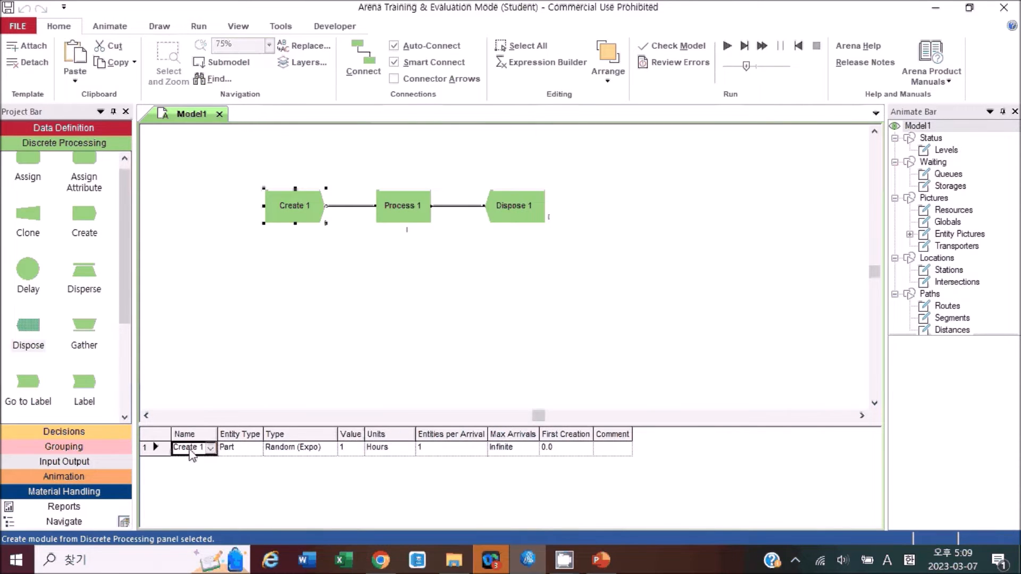
click(240, 450)
click(320, 451)
click(390, 451)
click(452, 450)
click(522, 450)
click(580, 449)
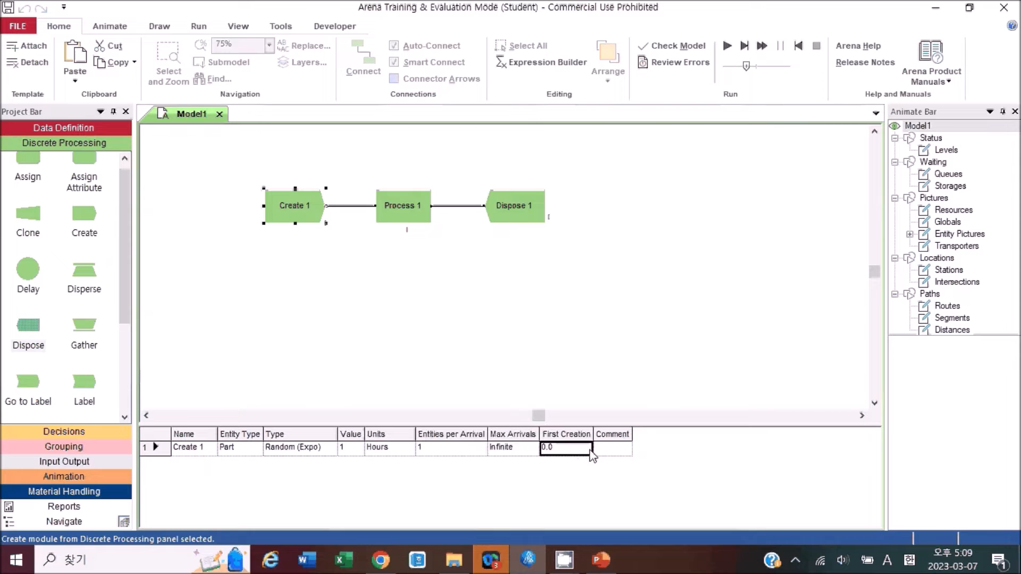
click(452, 359)
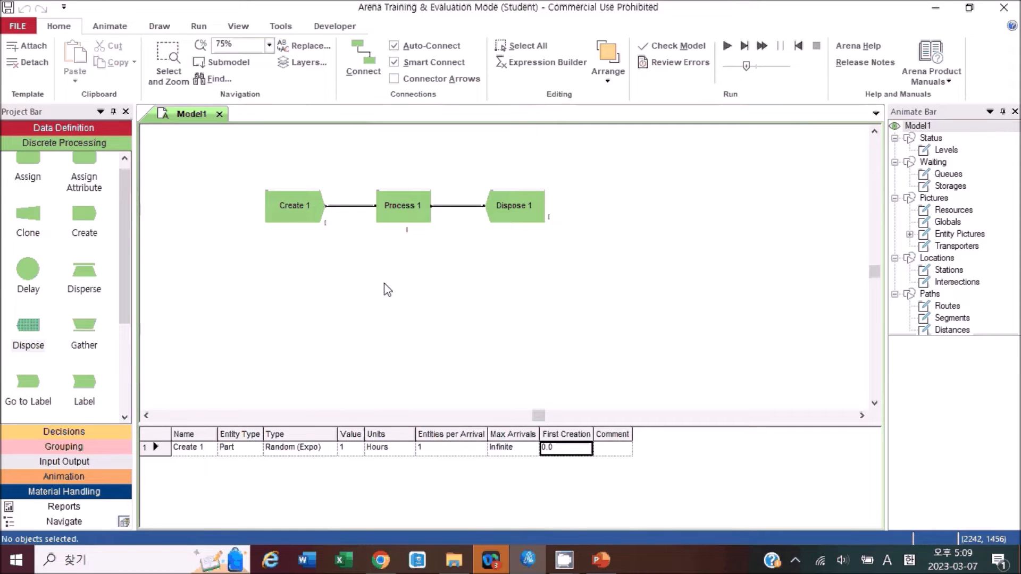
Open the Process 1 module's settings, name it Drilling Center, and check the name against the example modeling slide in PowerPoint.
click(392, 215)
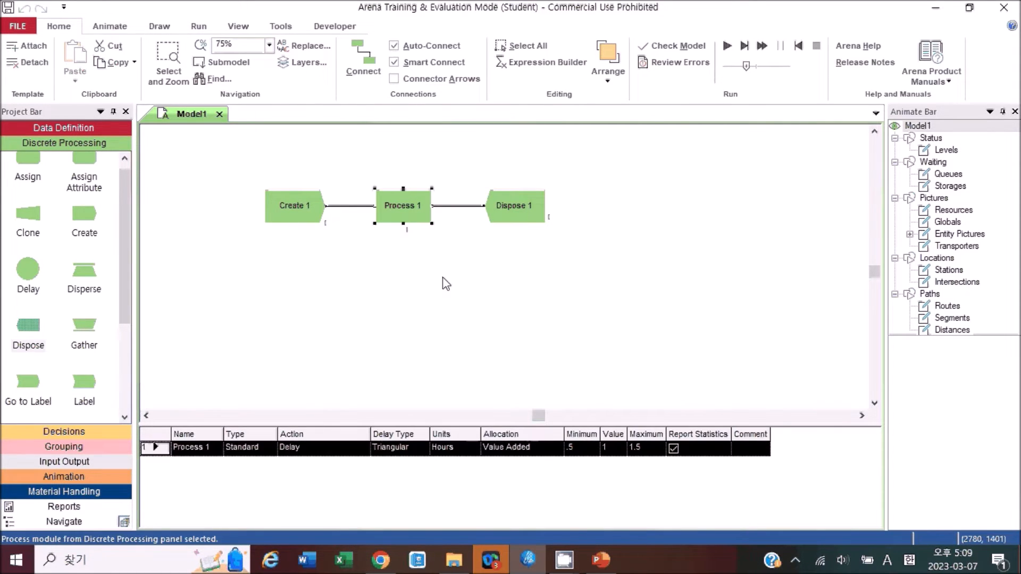
double_click(405, 210)
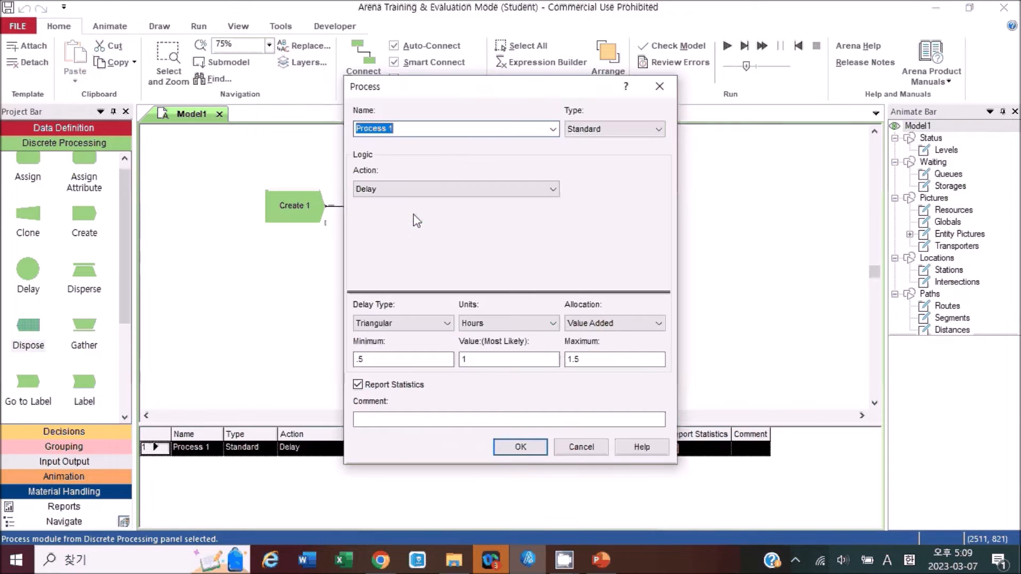
drag(480, 91, 440, 116)
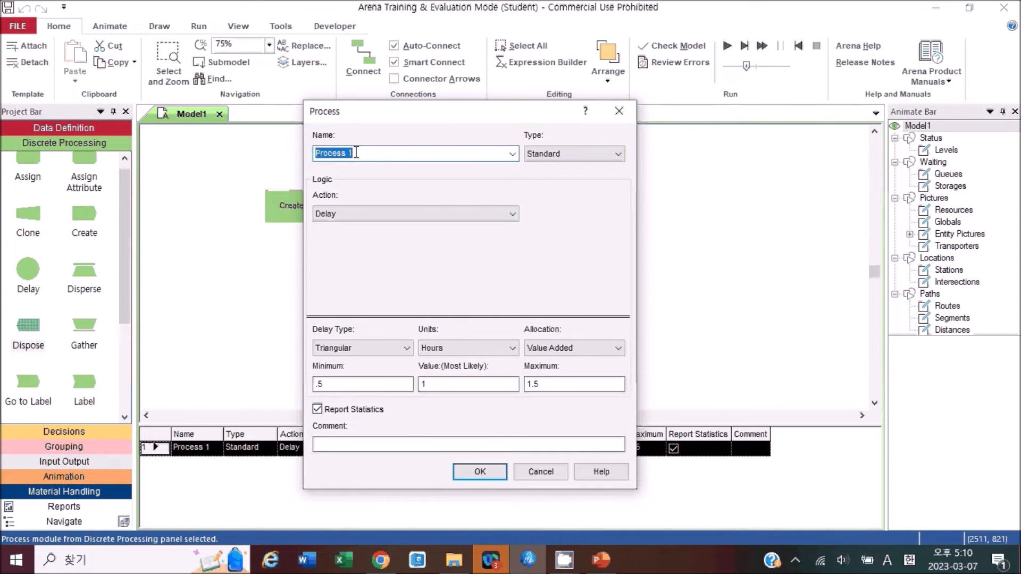
text(Drop)
key(BackSpace)
key(BackSpace)
key(BackSpace)
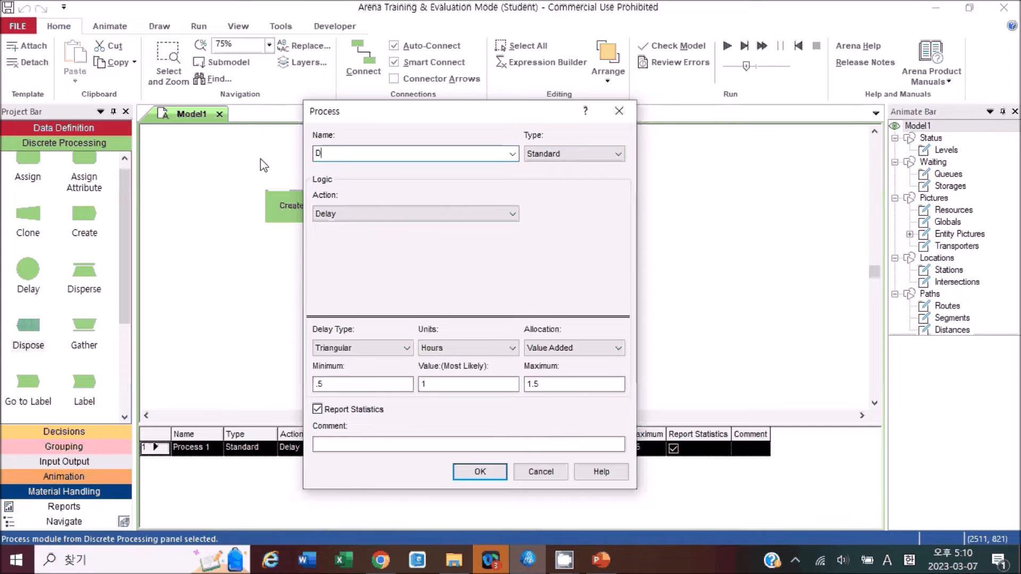
key(BackSpace)
text(Drill)
key(BackSpace)
text(ing Center)
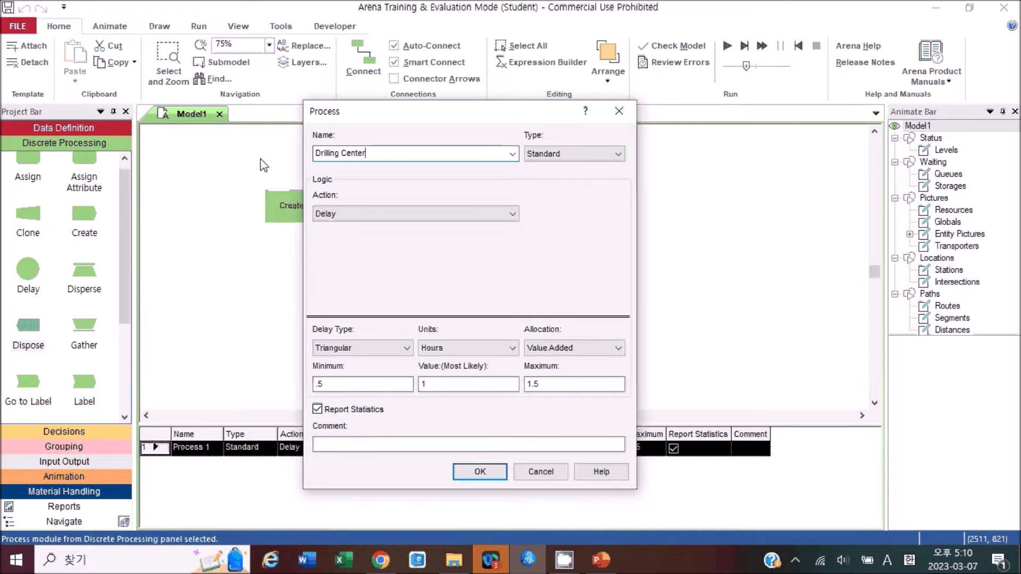
click(601, 564)
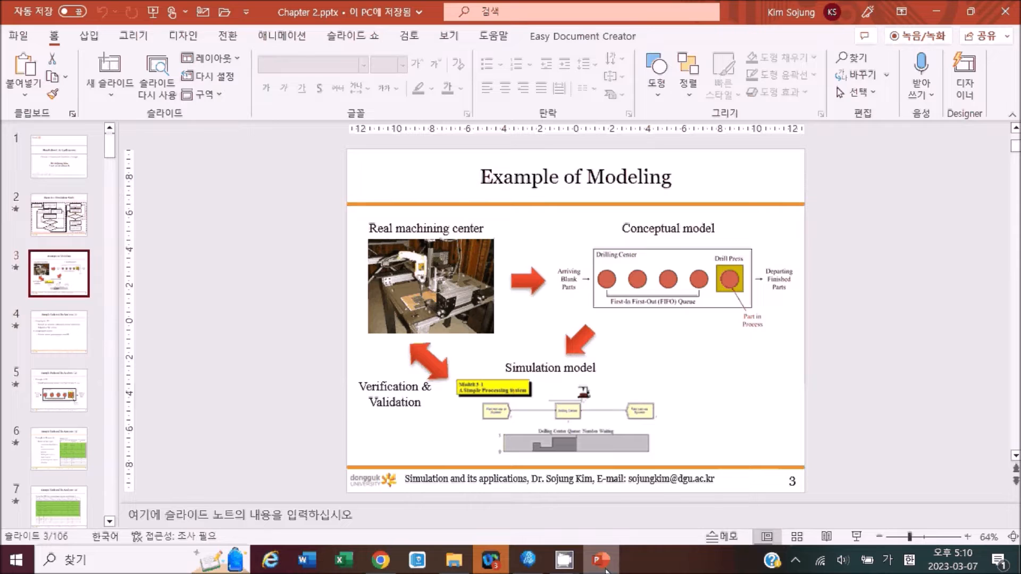
click(605, 570)
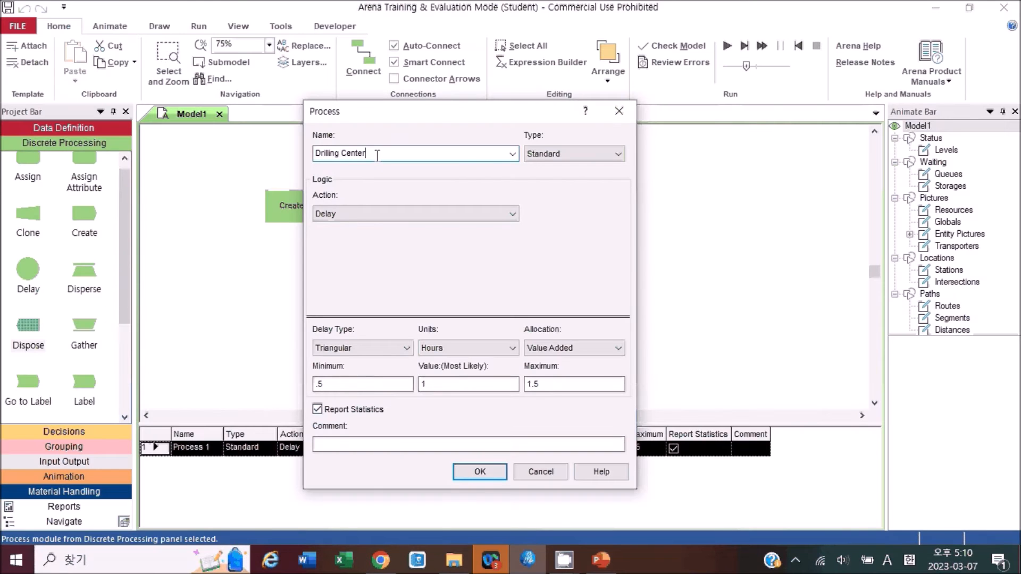
Keep the process type Standard and set its logic action to Seize Delay Release.
click(404, 215)
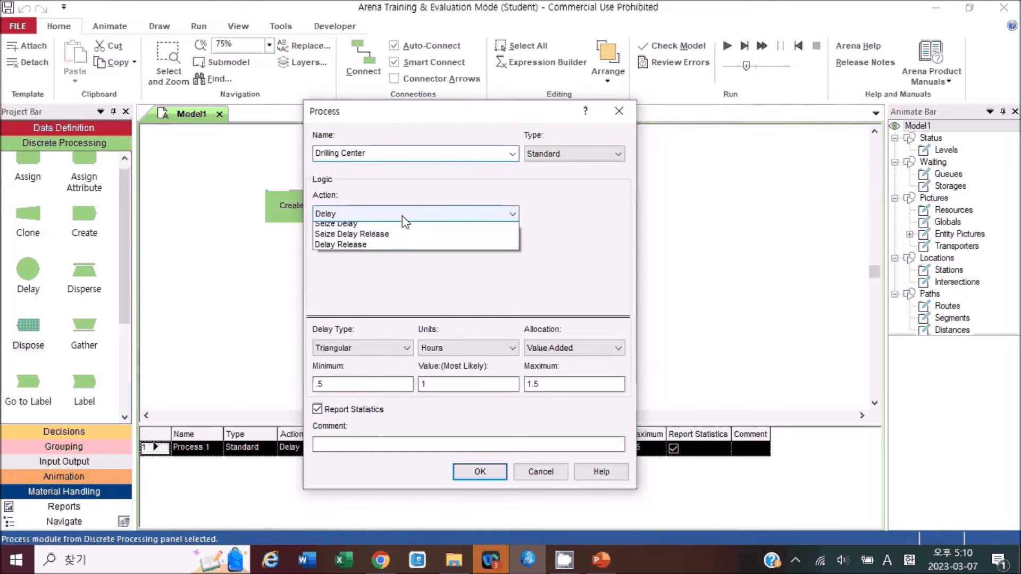
click(406, 222)
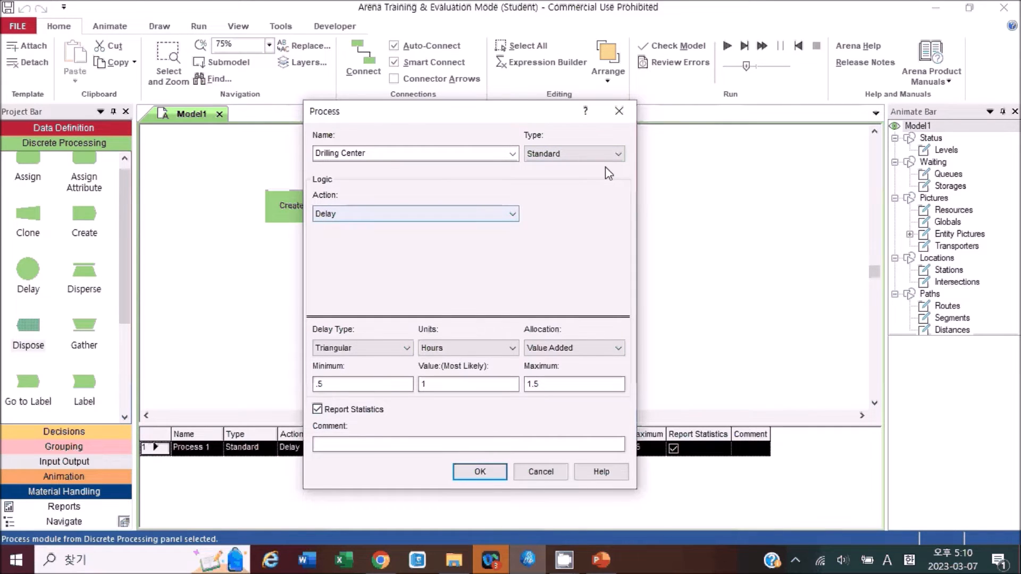
click(618, 154)
click(577, 158)
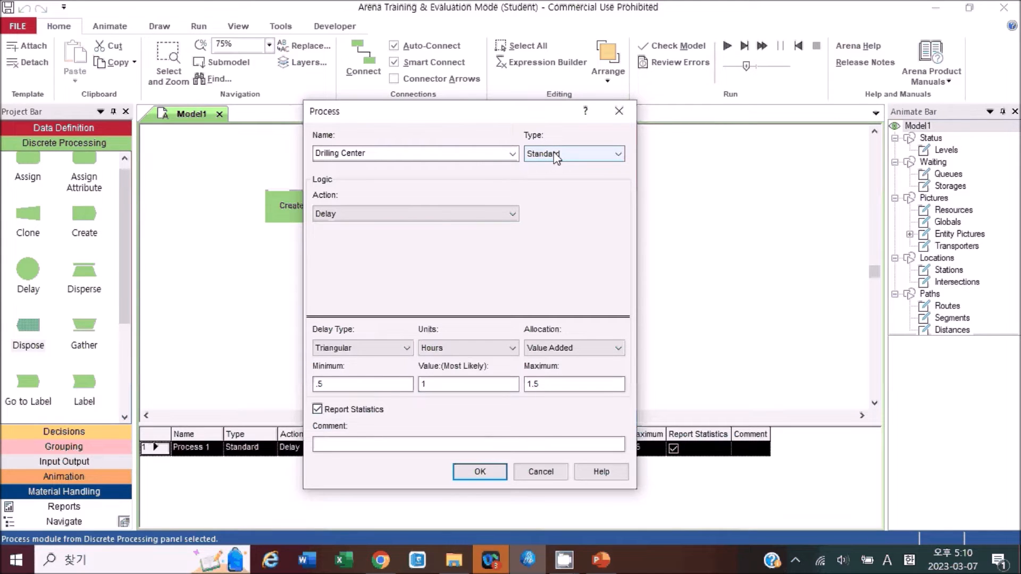
click(557, 154)
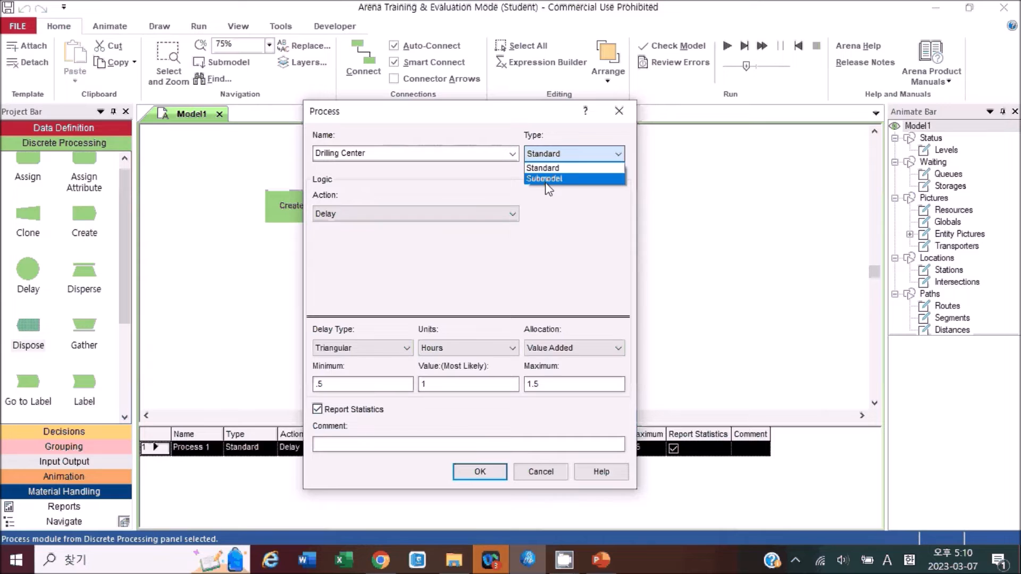
click(545, 168)
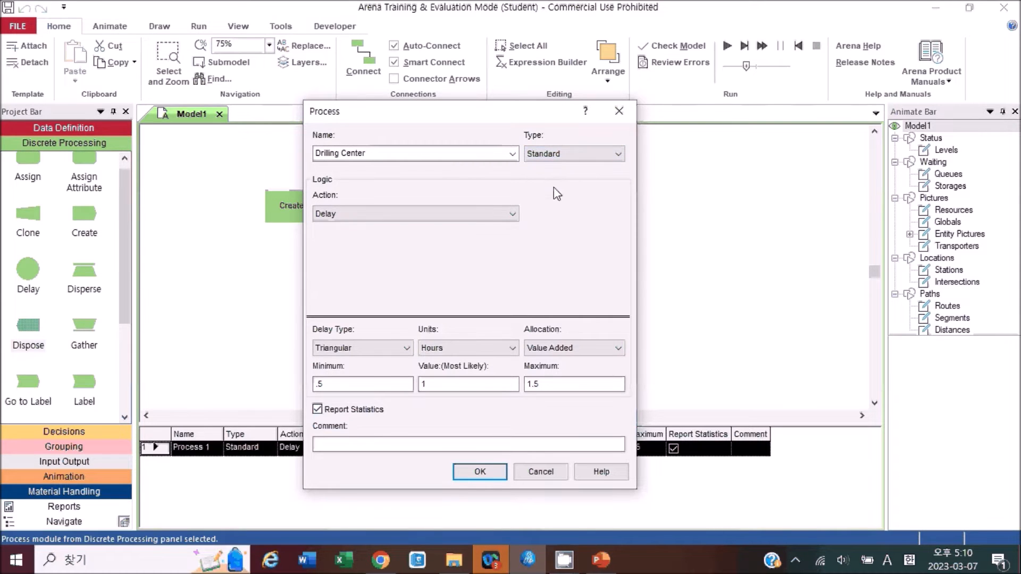
click(378, 214)
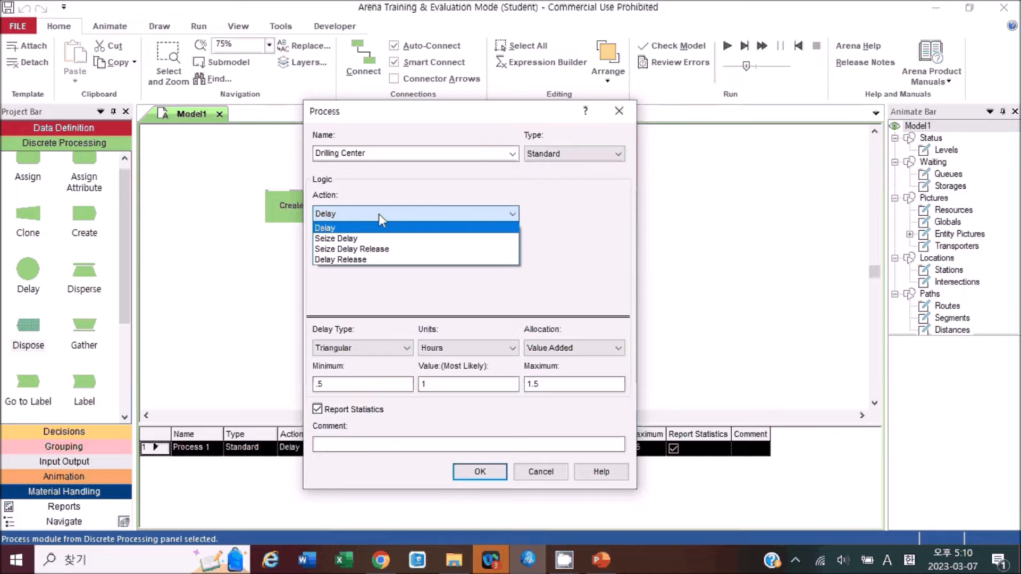
click(329, 250)
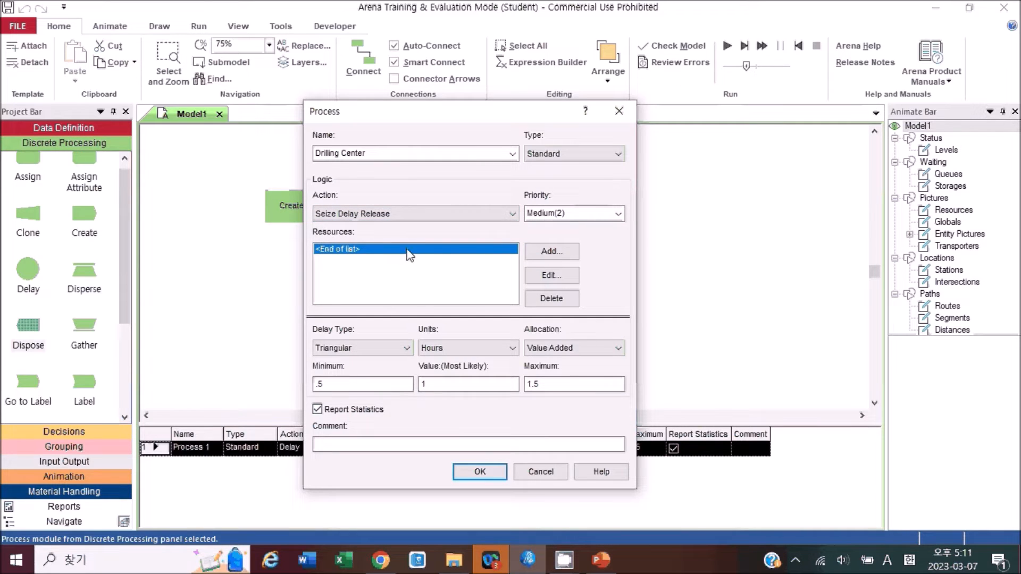
Add a resource named DrillPress to the process with 1 unit to seize/release, and select it in the resources list.
click(544, 256)
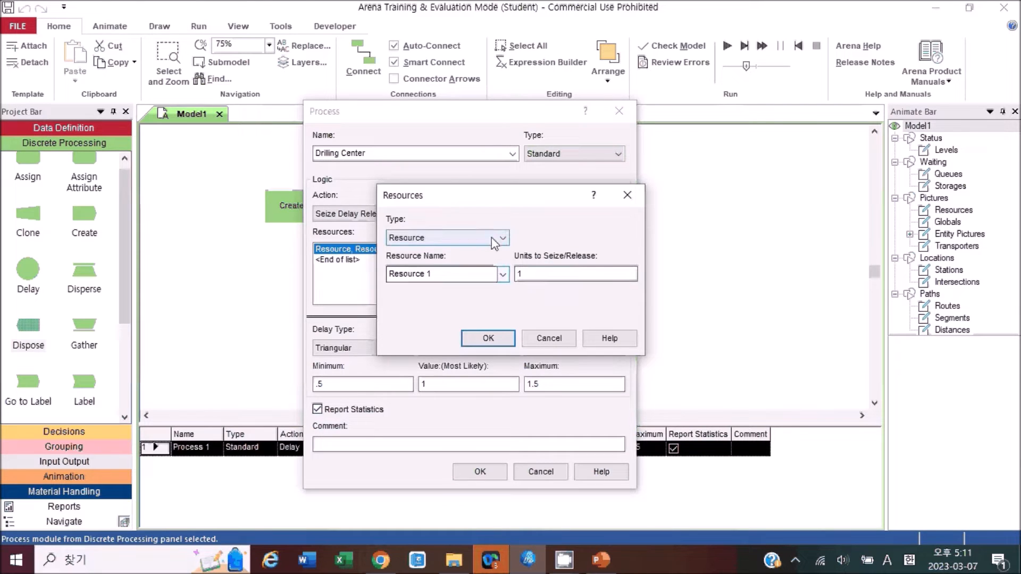
click(503, 274)
click(472, 273)
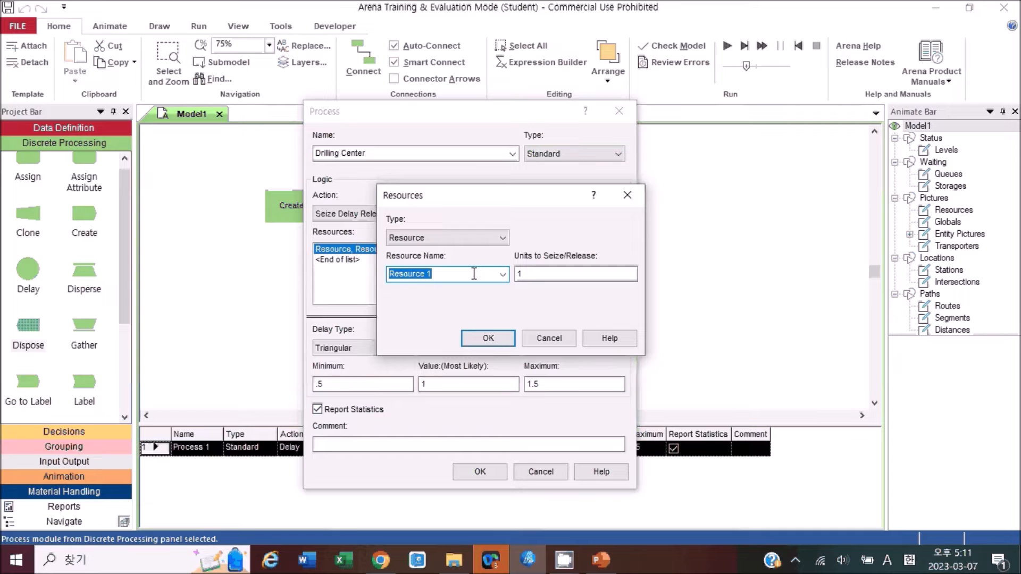
text(Drill)
key(Tab)
click(550, 276)
click(485, 280)
click(475, 281)
text(Press)
click(552, 276)
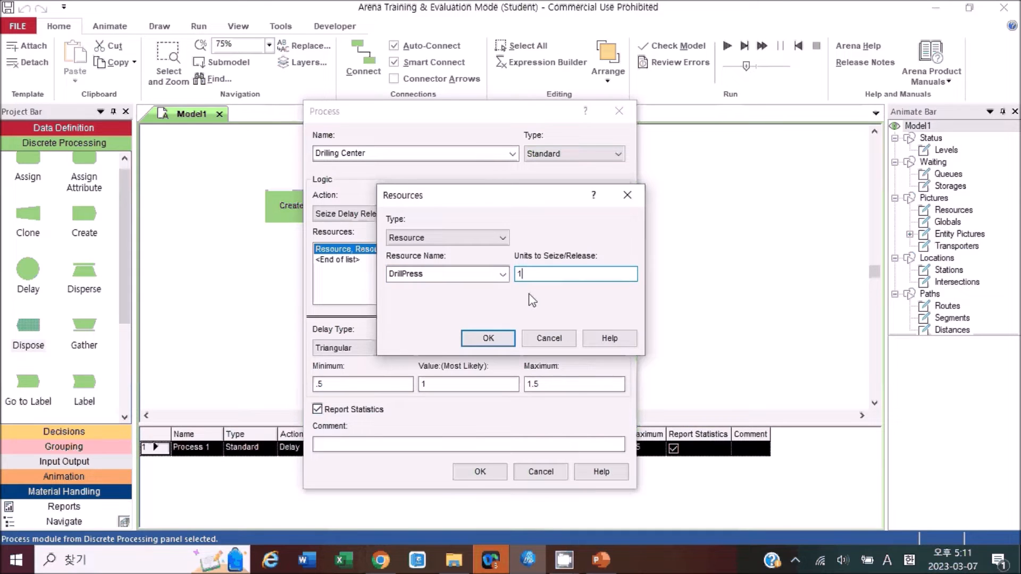
click(487, 338)
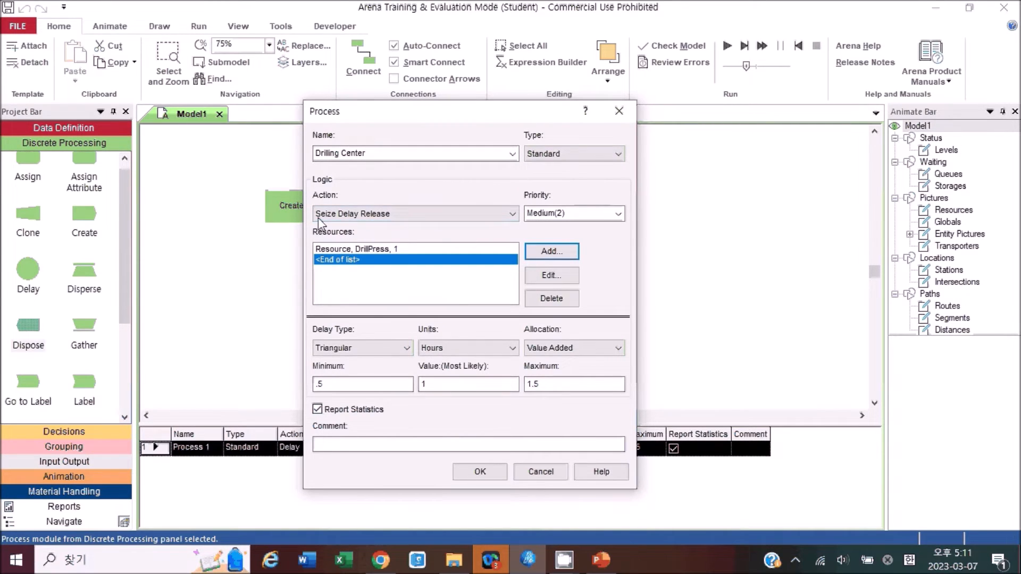
click(369, 251)
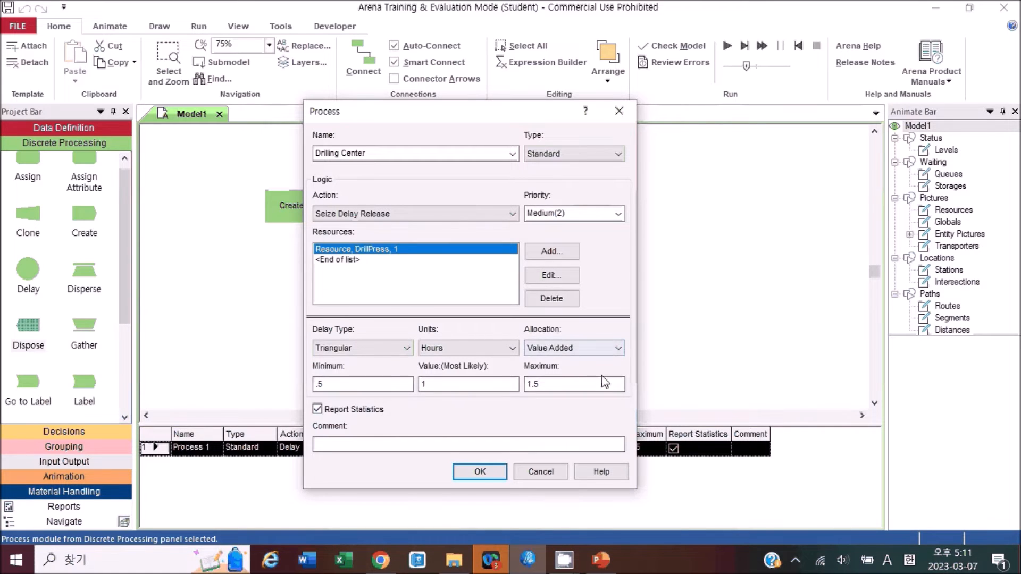
Set the triangular delay to minutes with minimum 20, most likely value 30 and maximum 40, and accept the process settings.
click(369, 347)
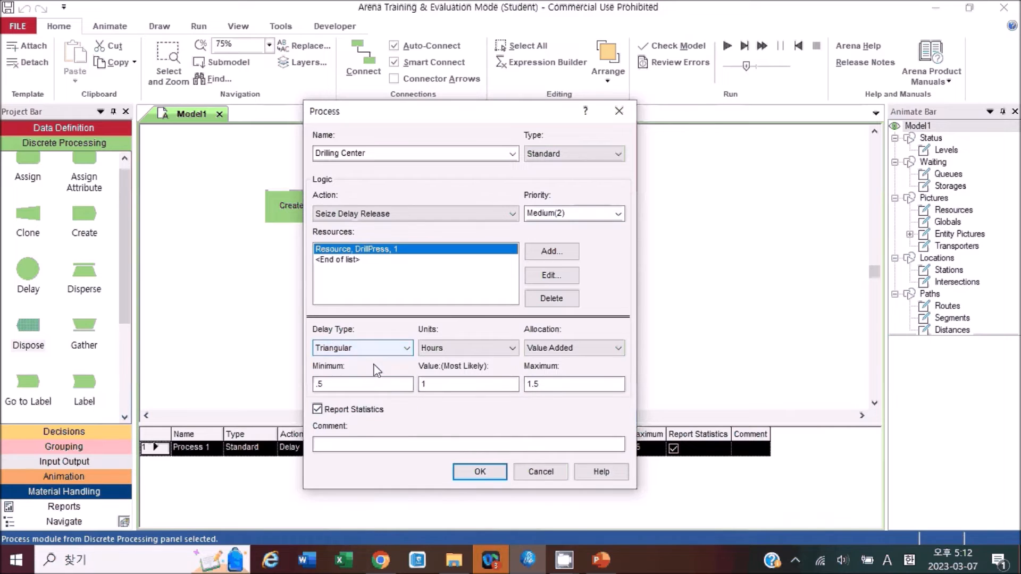
click(478, 351)
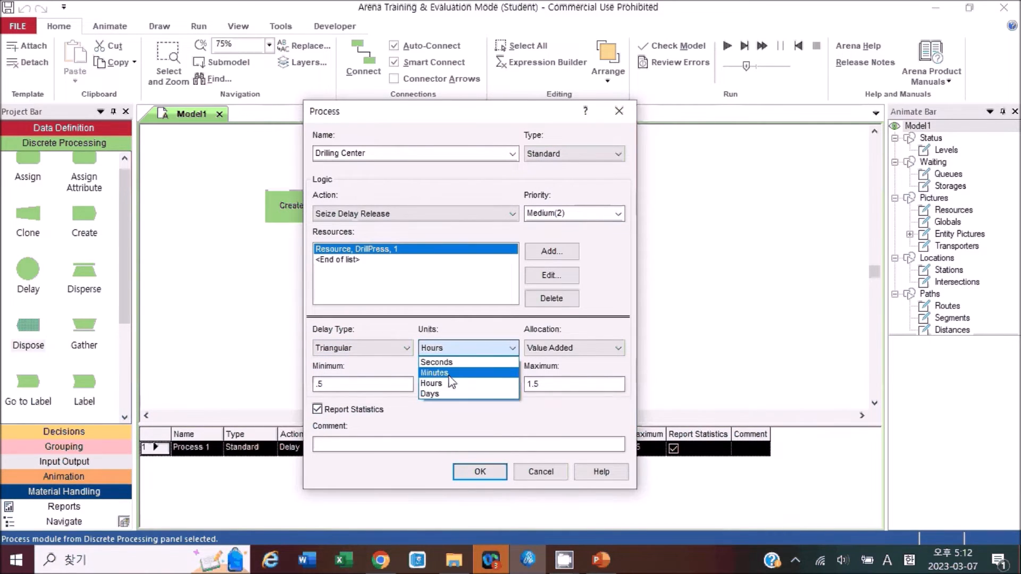
click(451, 374)
double_click(443, 385)
text(30)
double_click(366, 385)
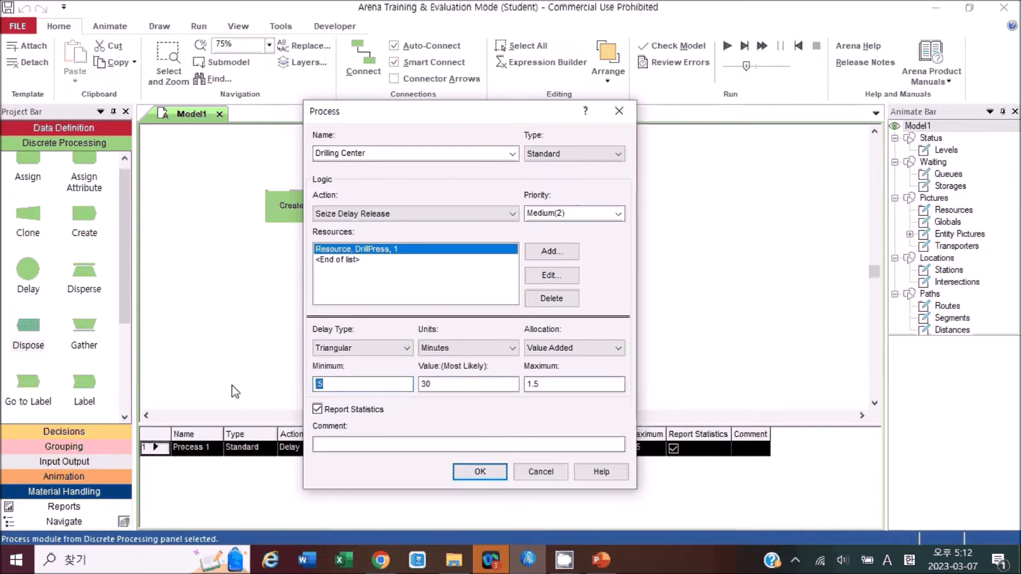
text(20)
key(Tab)
key(Tab)
text(40)
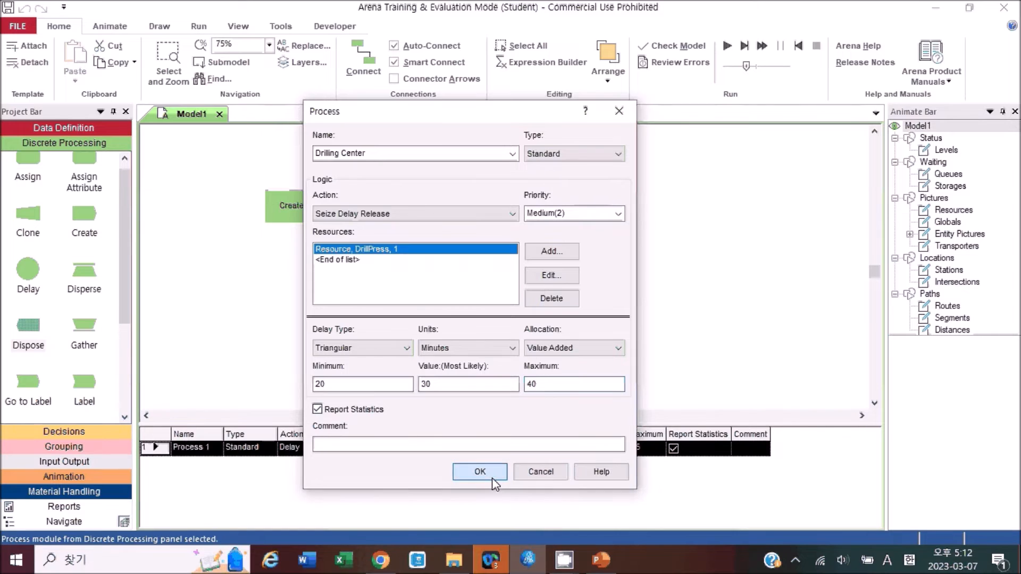
click(479, 472)
Review the Dispose 1 module's settings, close them without changes, and deselect the module.
click(512, 290)
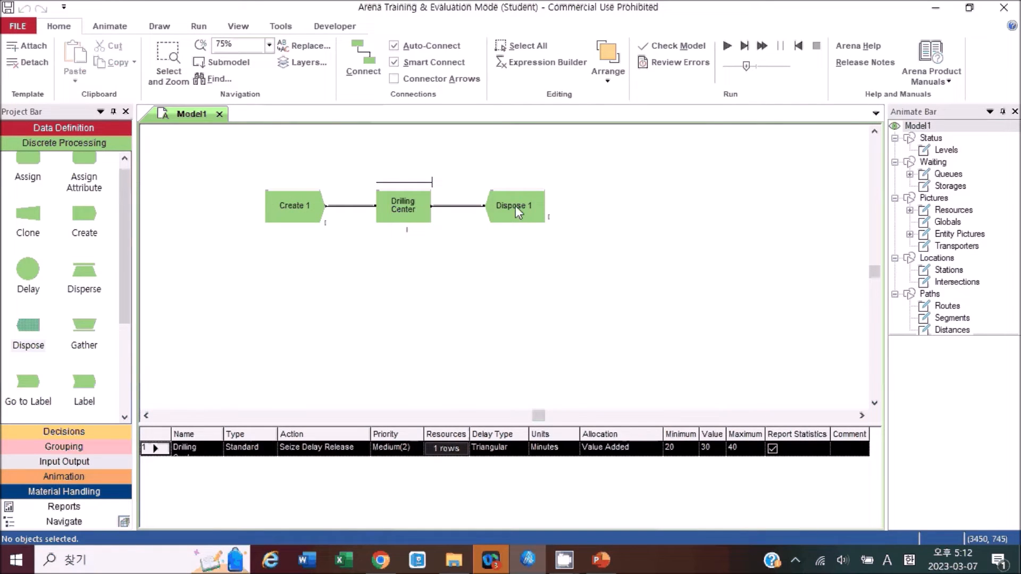
click(516, 206)
click(511, 268)
double_click(509, 208)
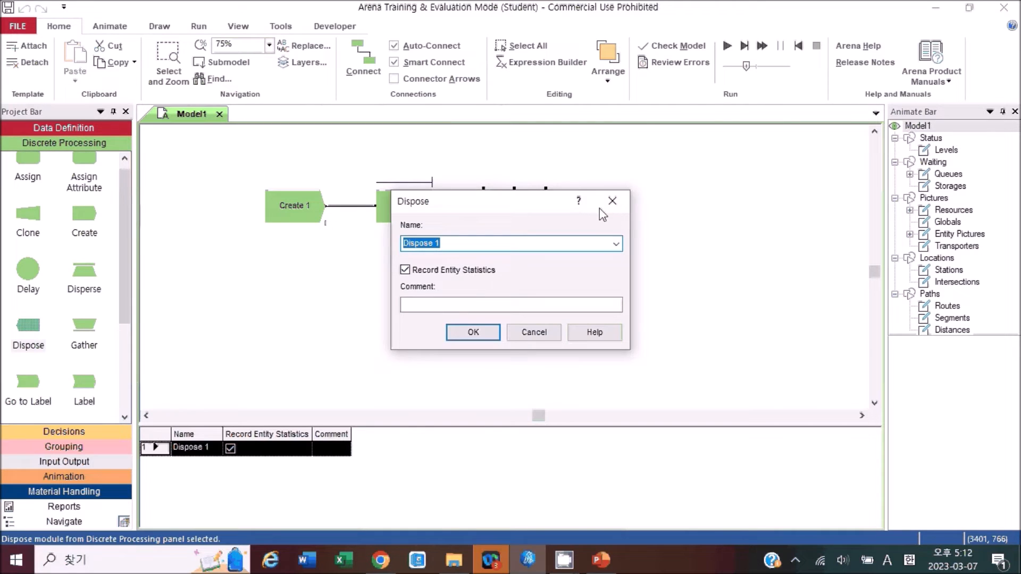
click(613, 201)
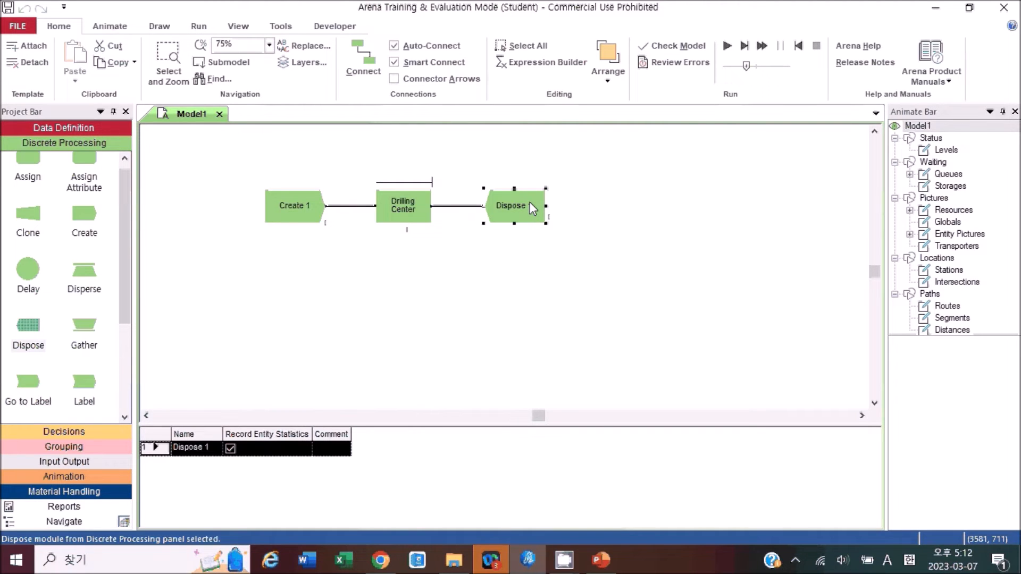
click(440, 272)
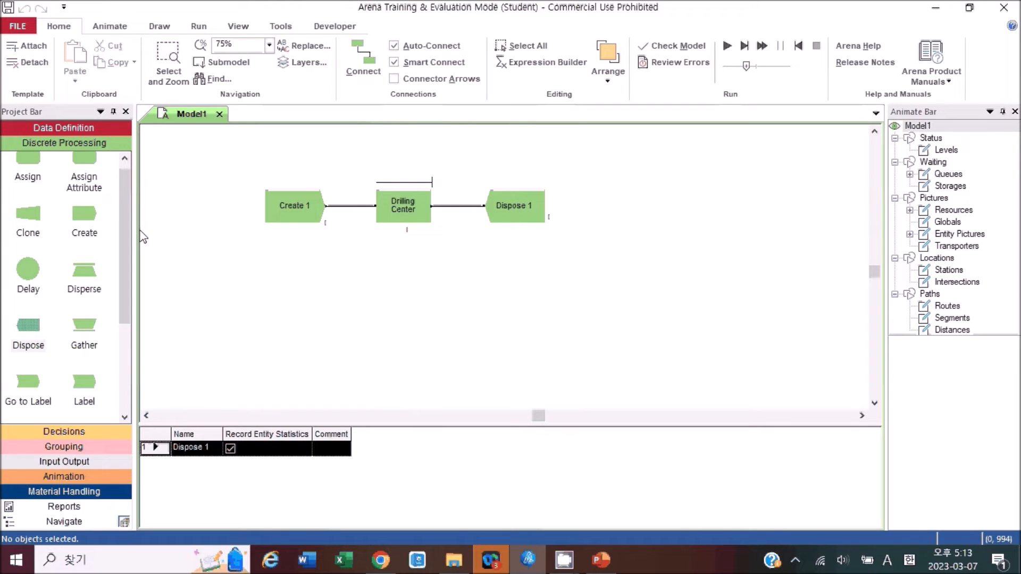
Insert a new Plot chart for the model and add a data series to it.
click(74, 471)
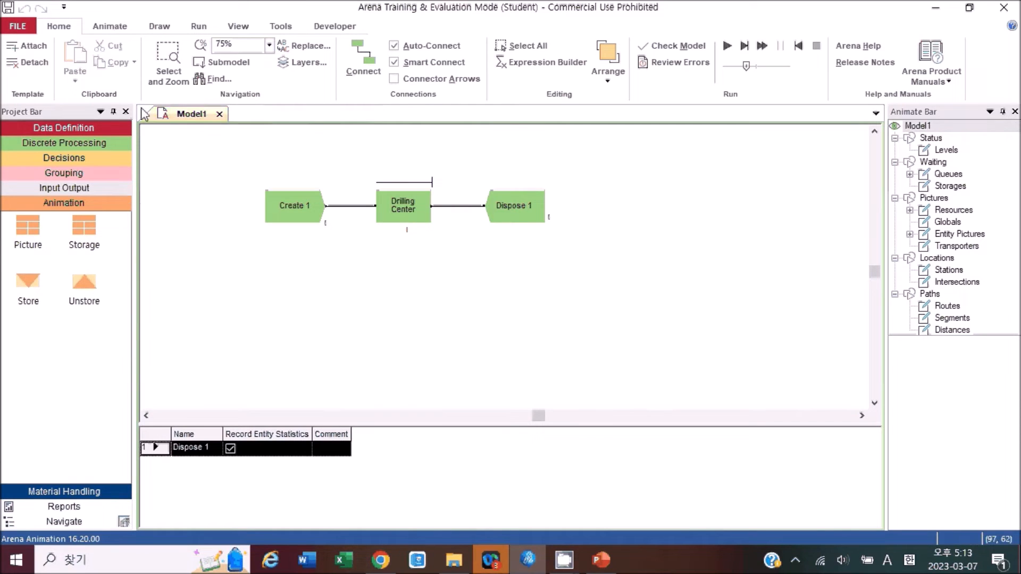
click(109, 26)
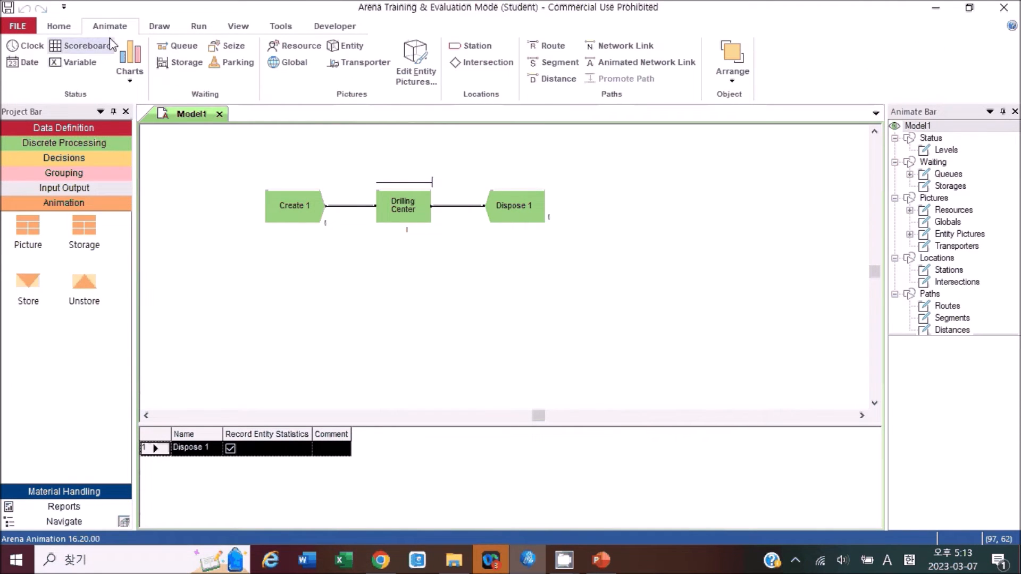
click(135, 80)
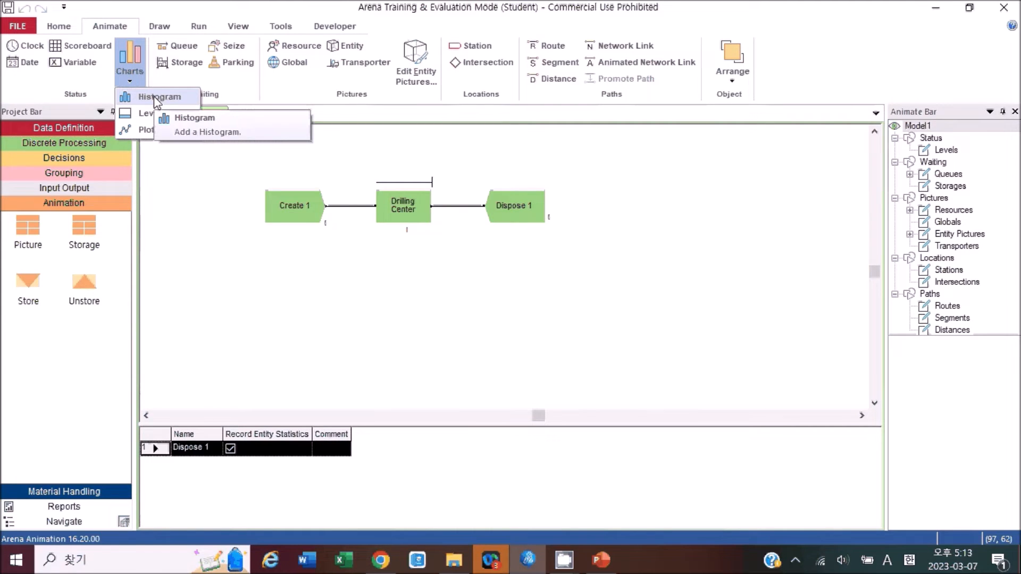
click(154, 132)
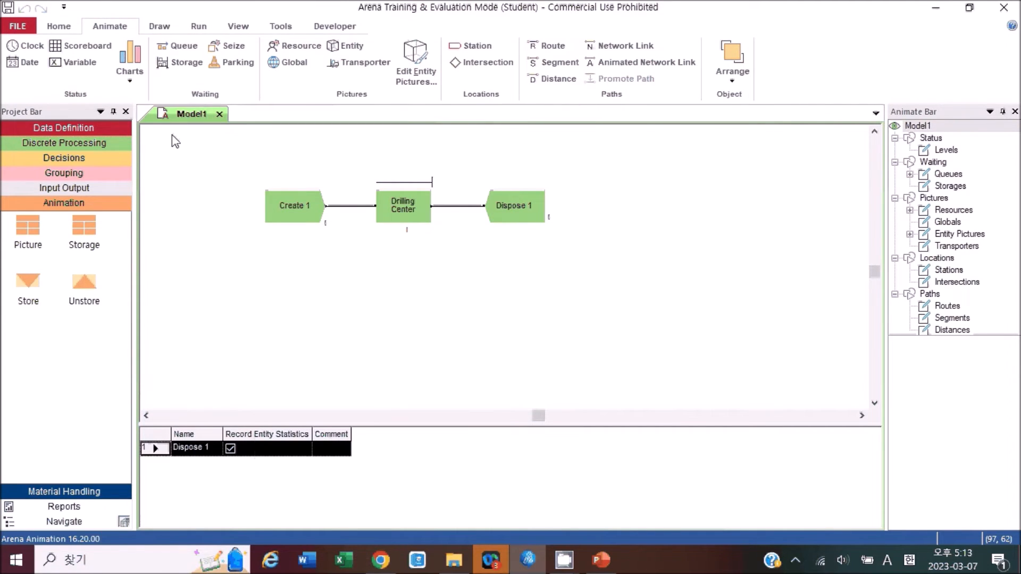
click(299, 270)
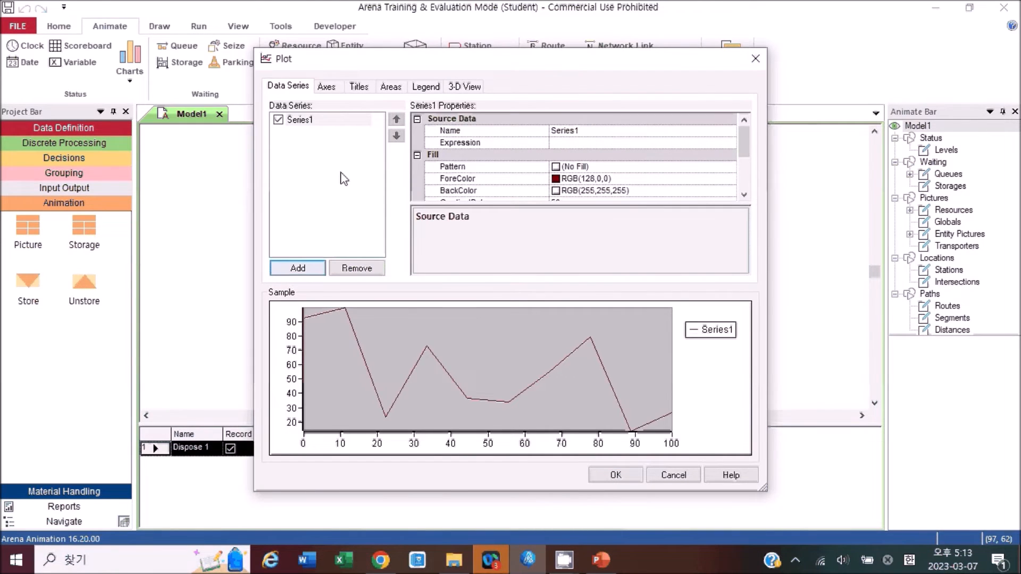
Name the plot's data series "Number of Parts in Queue".
click(585, 139)
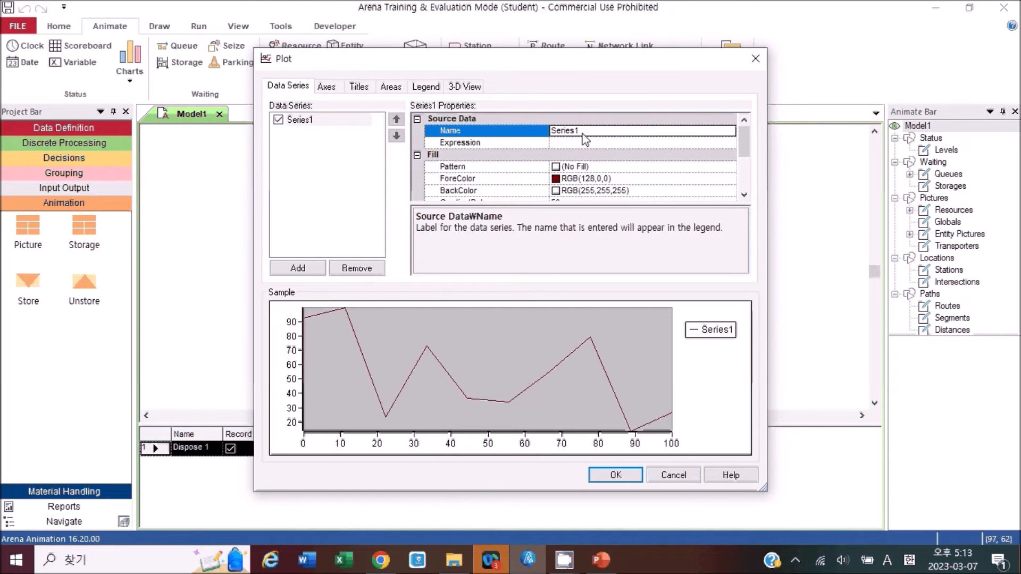
click(583, 134)
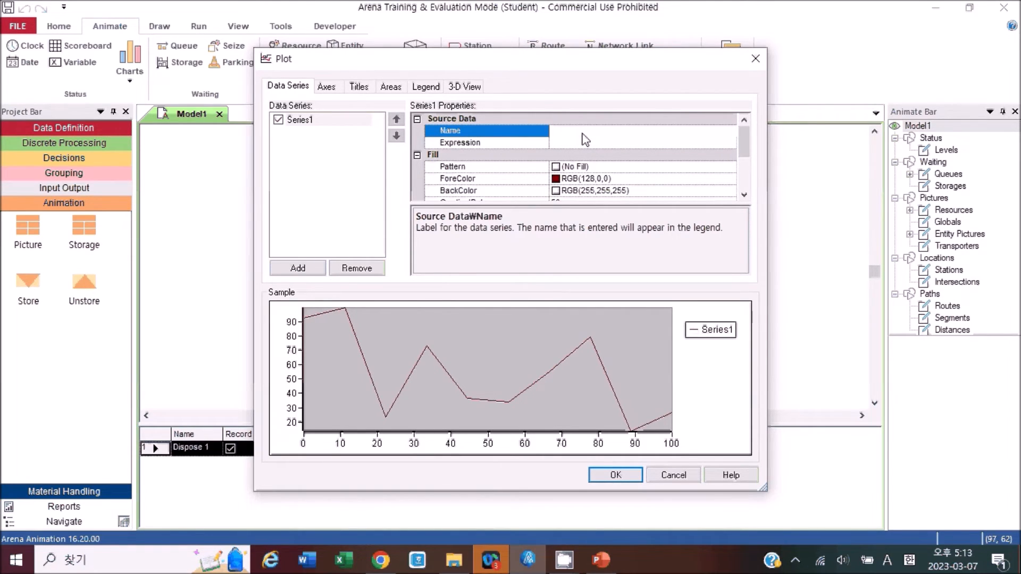
drag(649, 126, 531, 133)
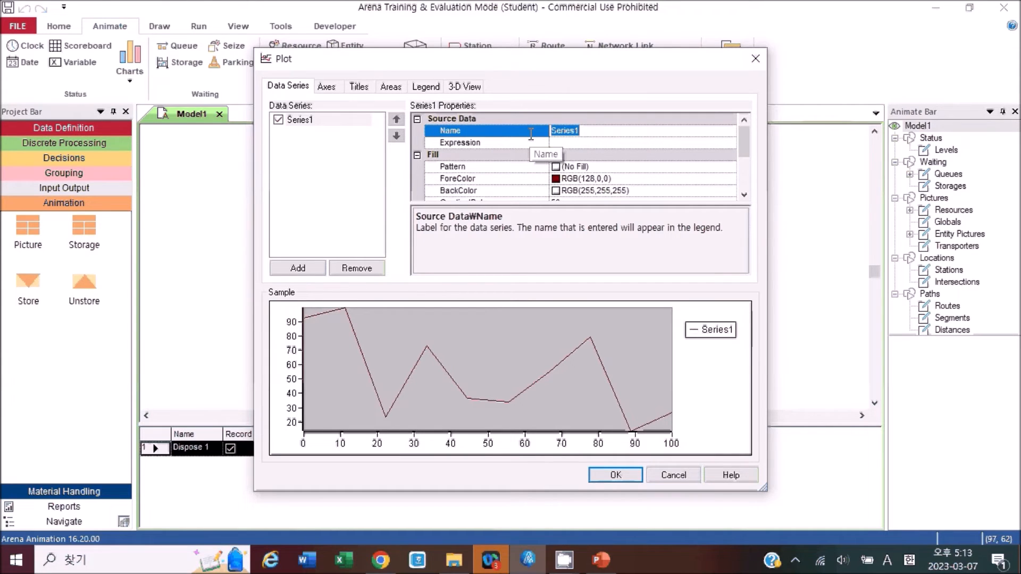
text(Number of Part)
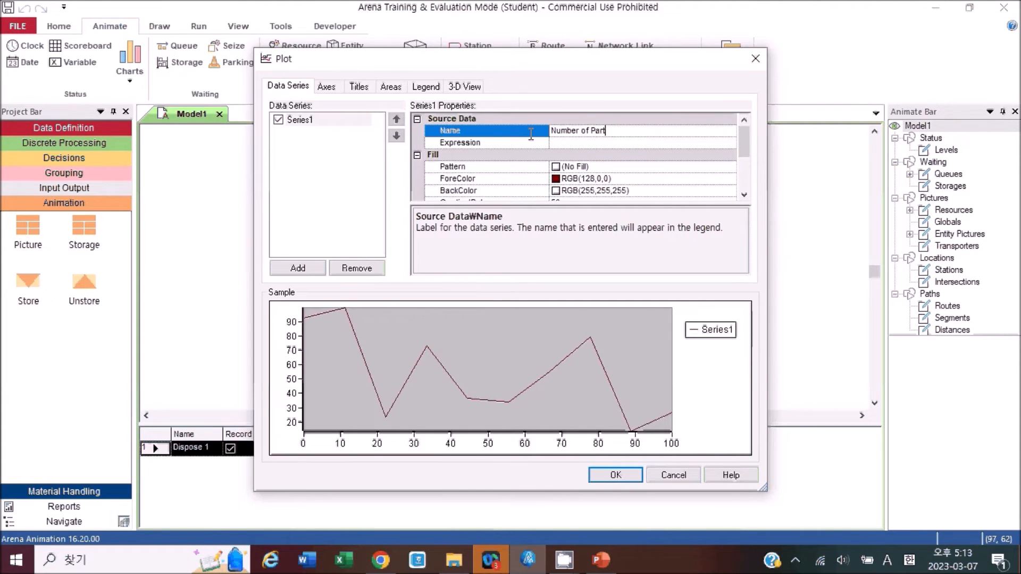
text(s in)
text(Queue)
click(594, 142)
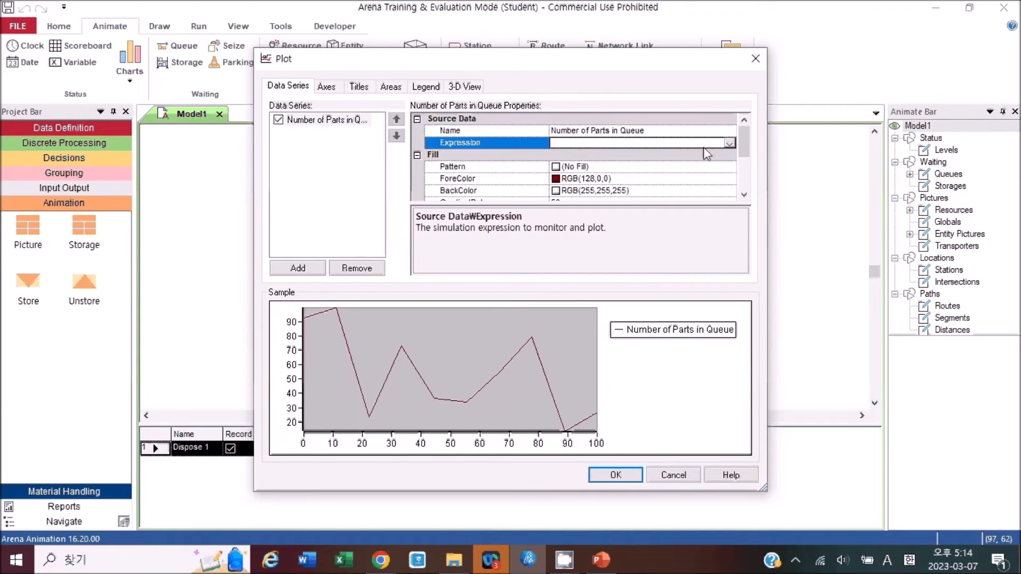
Replace the word Queue with System in the data series name.
click(635, 134)
double_click(674, 131)
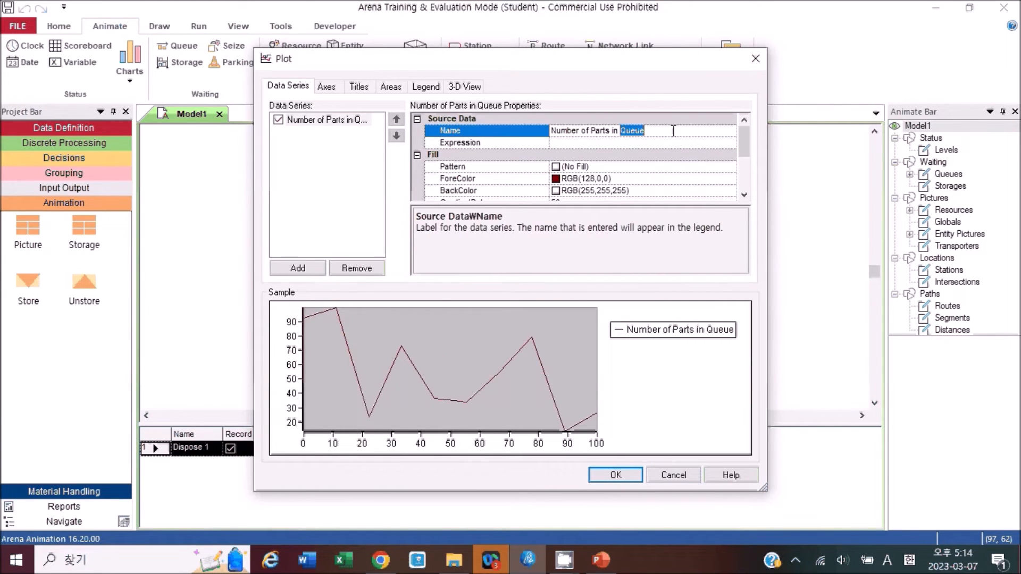
text(System)
Open the Expression Builder for the data series' expression.
click(686, 144)
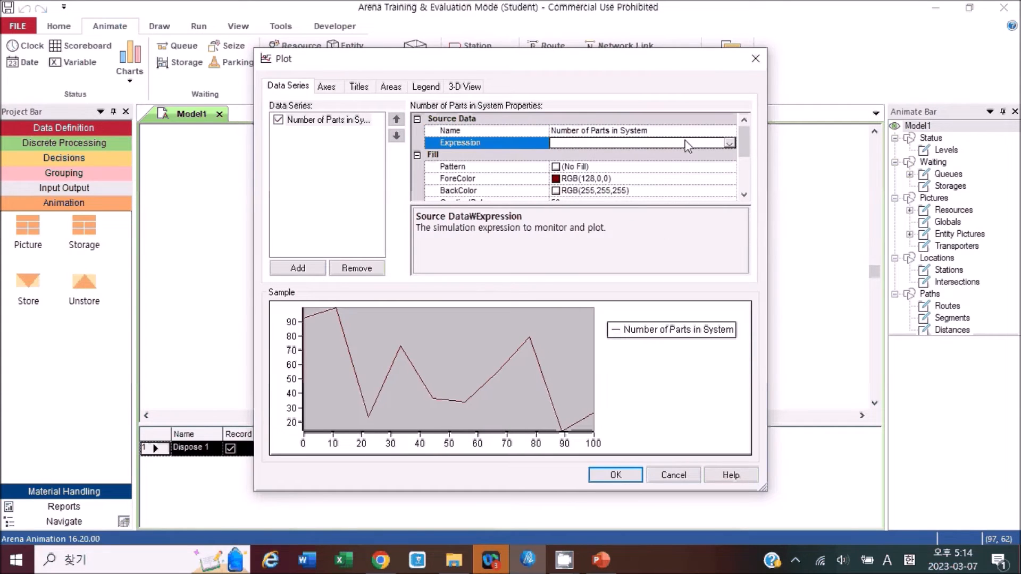
click(730, 143)
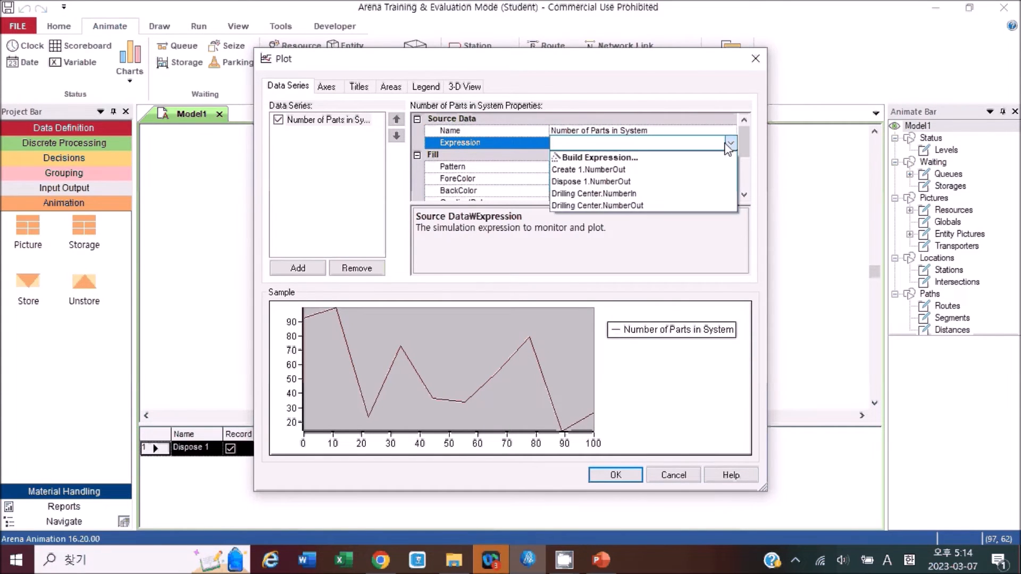
click(620, 159)
mouse_move(501, 105)
mouse_down()
mouse_move(565, 98)
mouse_move(502, 101)
mouse_up()
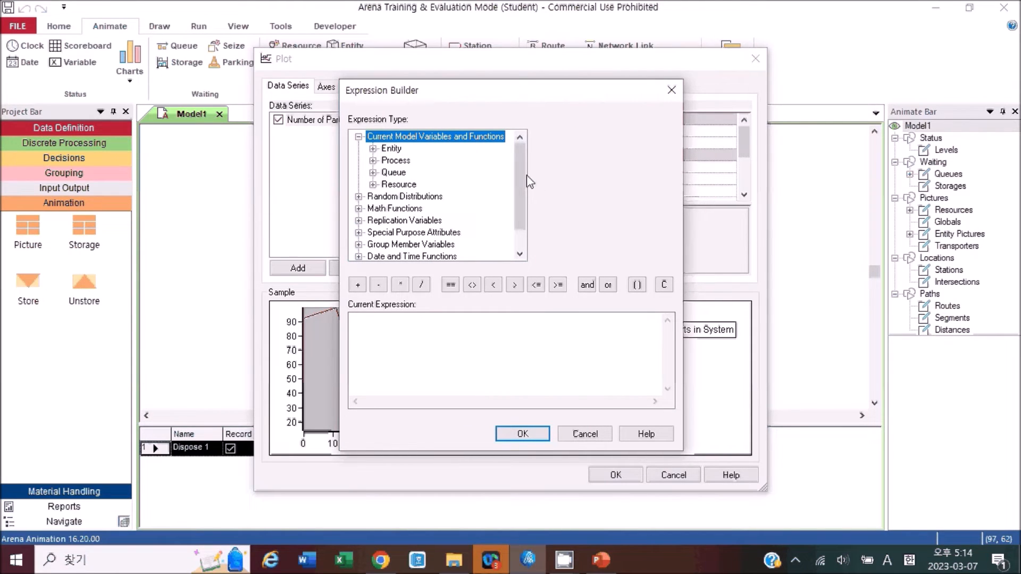
click(471, 331)
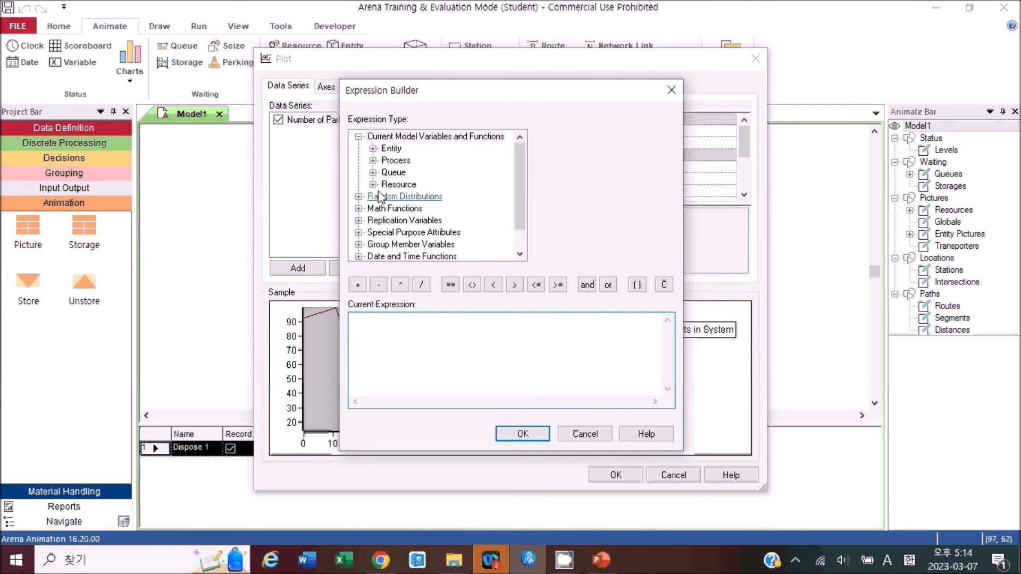
Build the expression from the entity variable Number In Process with entity type Part.
click(373, 149)
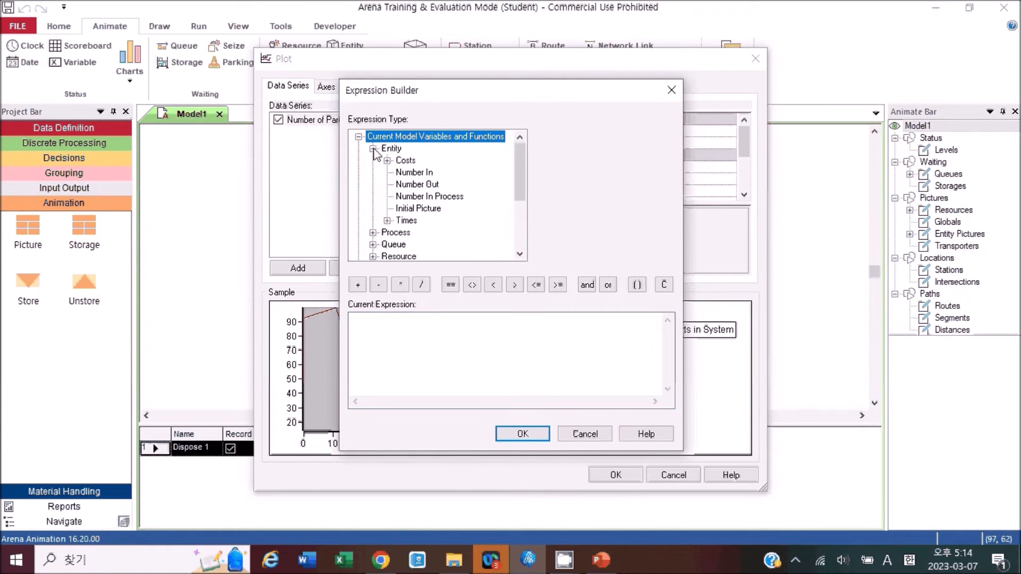
click(445, 201)
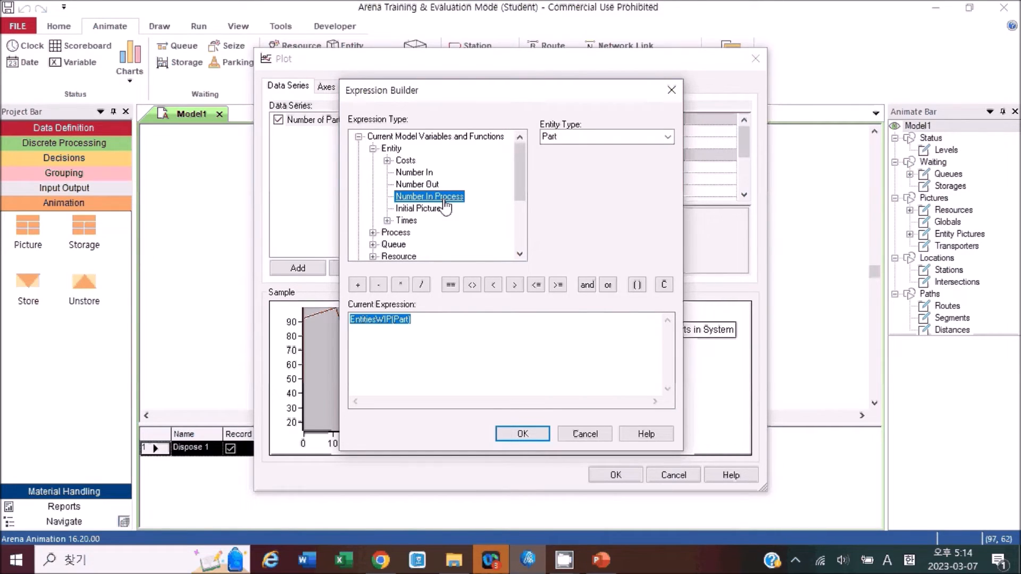
click(667, 138)
click(638, 150)
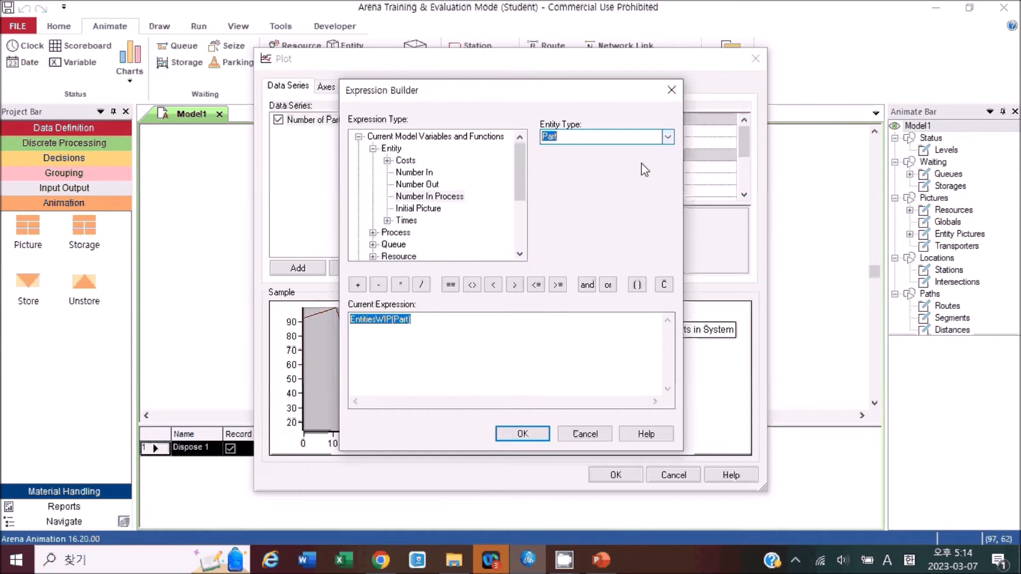
click(362, 335)
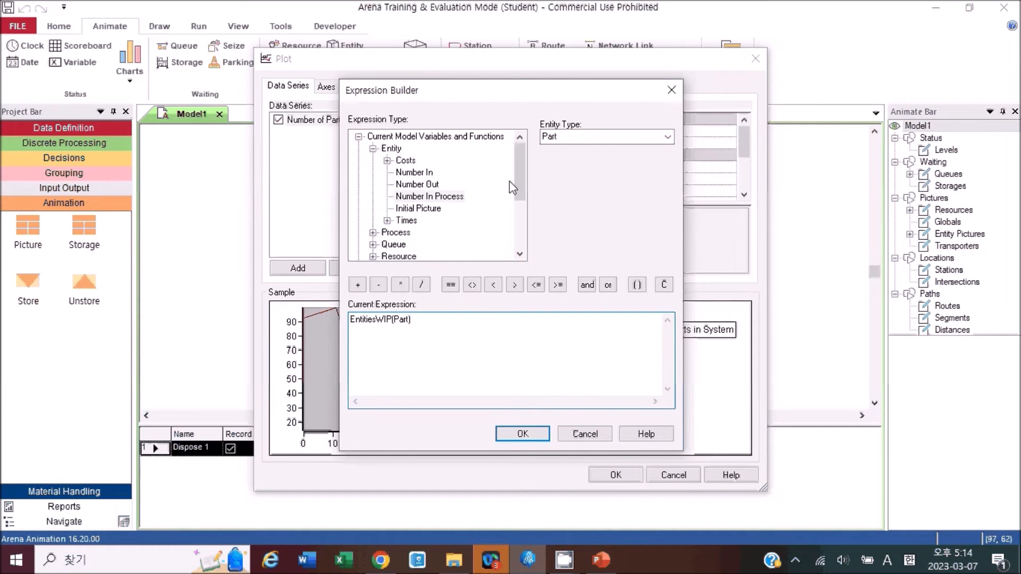
Examine the available expression types, including the usage variables of the Resource group.
drag(518, 177, 521, 216)
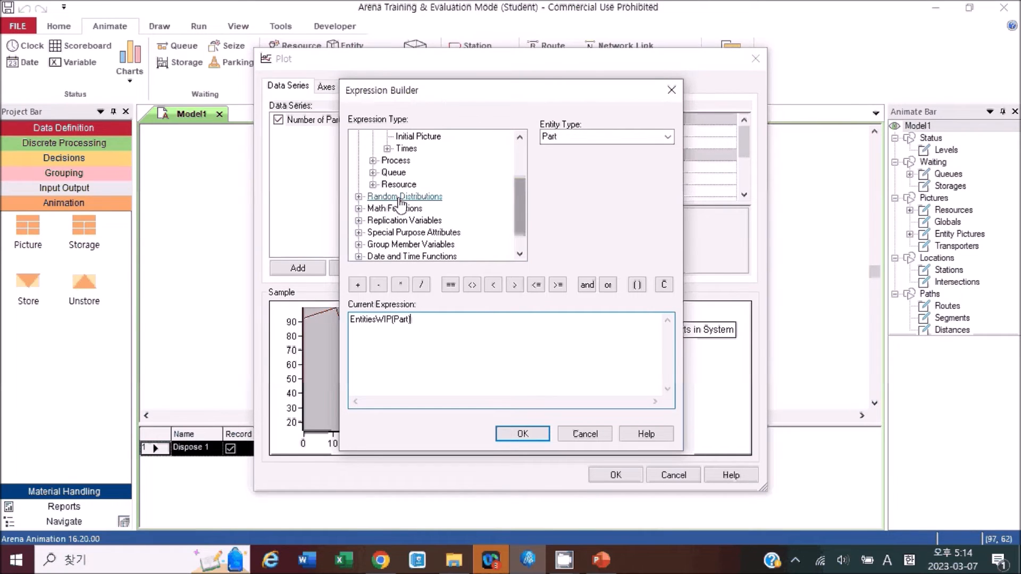
click(374, 186)
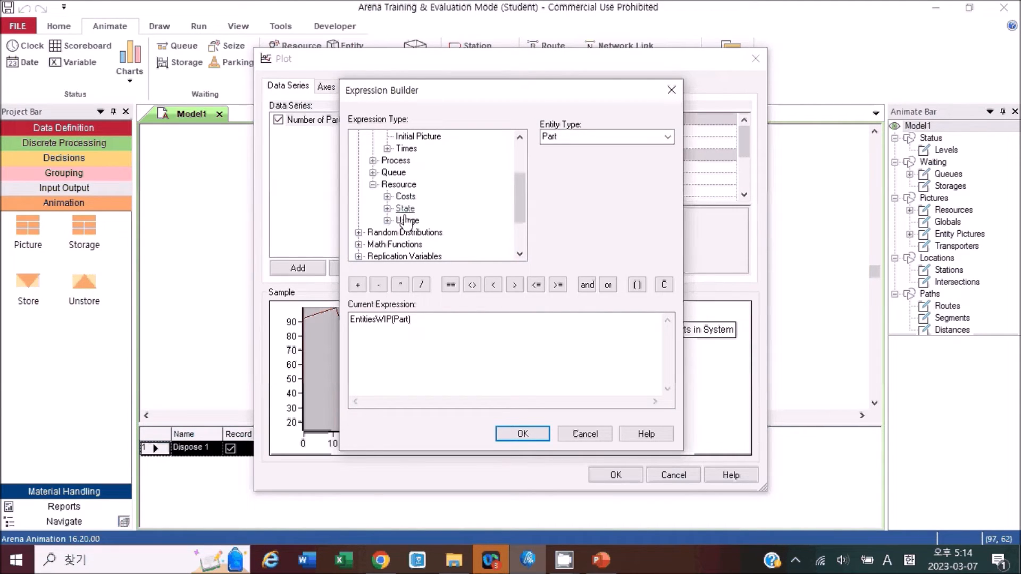
drag(517, 203, 519, 241)
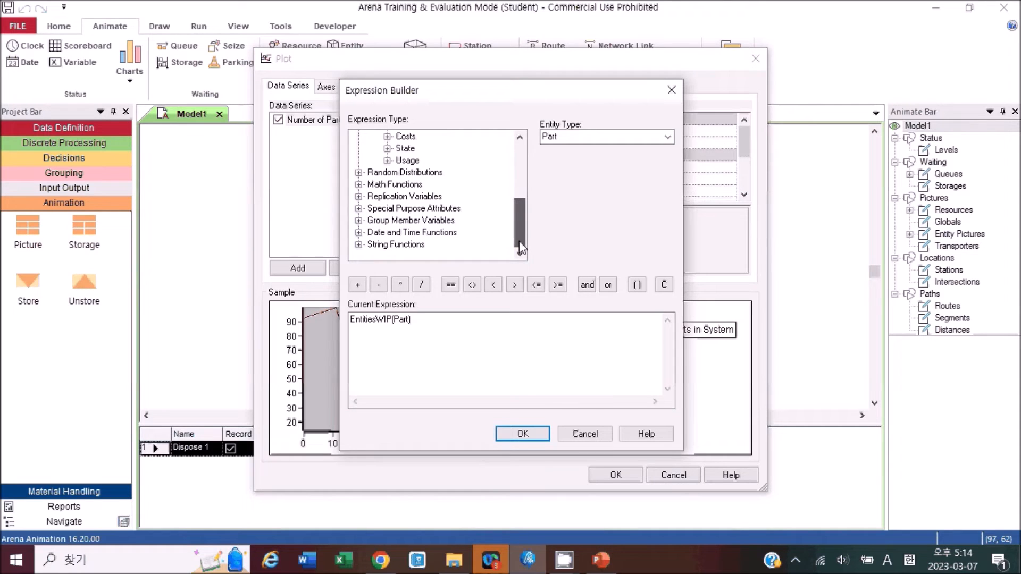
scroll(425, 196, up, 1)
click(388, 184)
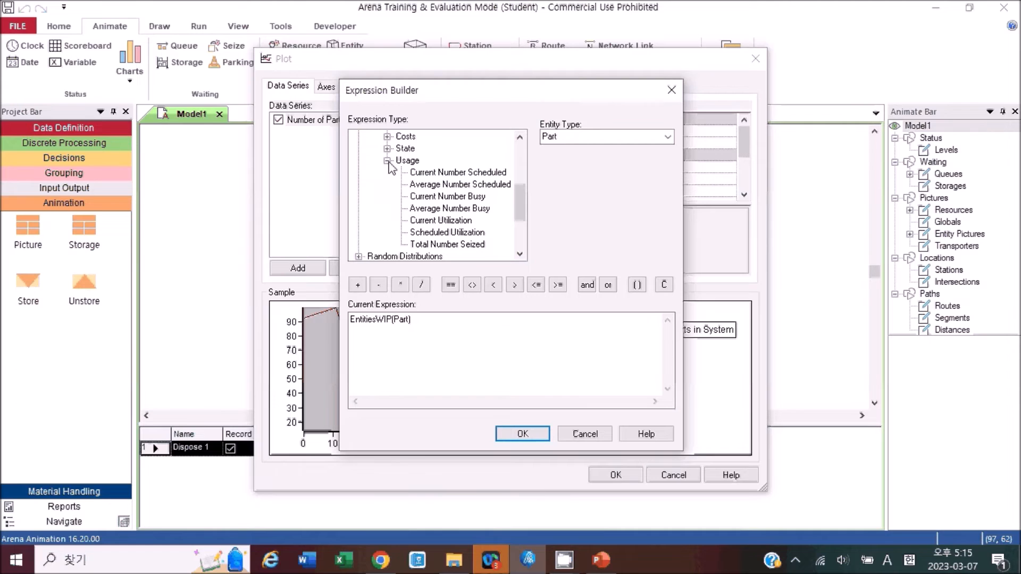
click(387, 161)
drag(514, 218, 514, 168)
Replace the expression with the process variable Number In Process for Drilling Center, and accept Drilling Center.WIP as the series expression.
click(373, 221)
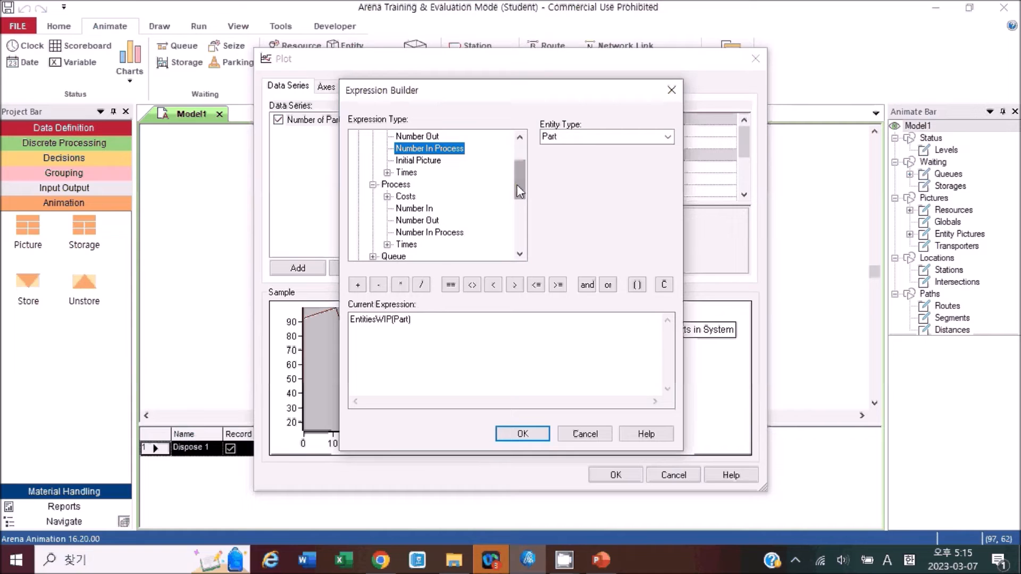
drag(413, 319, 332, 321)
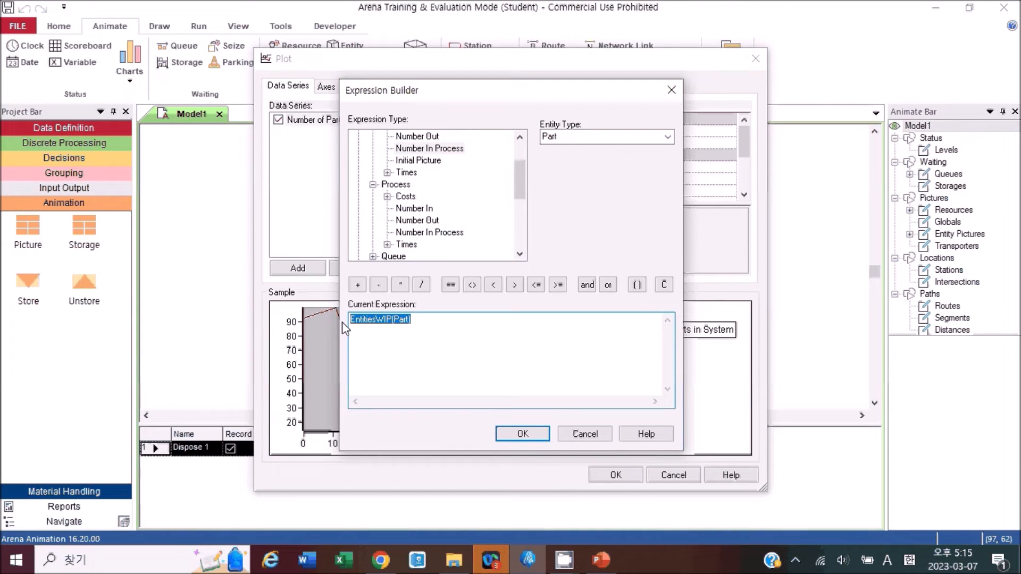
key(Delete)
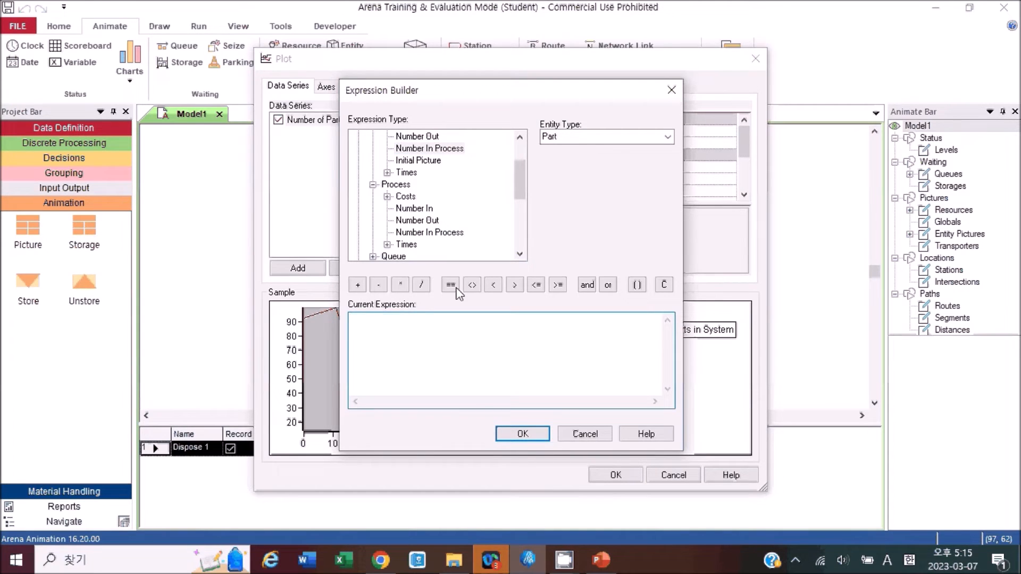
click(419, 234)
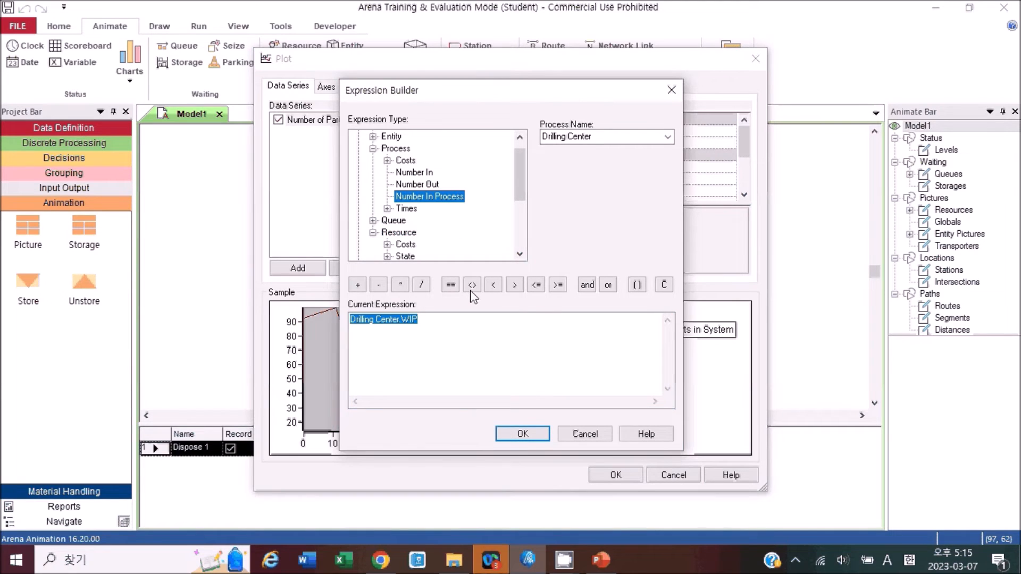
click(666, 139)
click(607, 185)
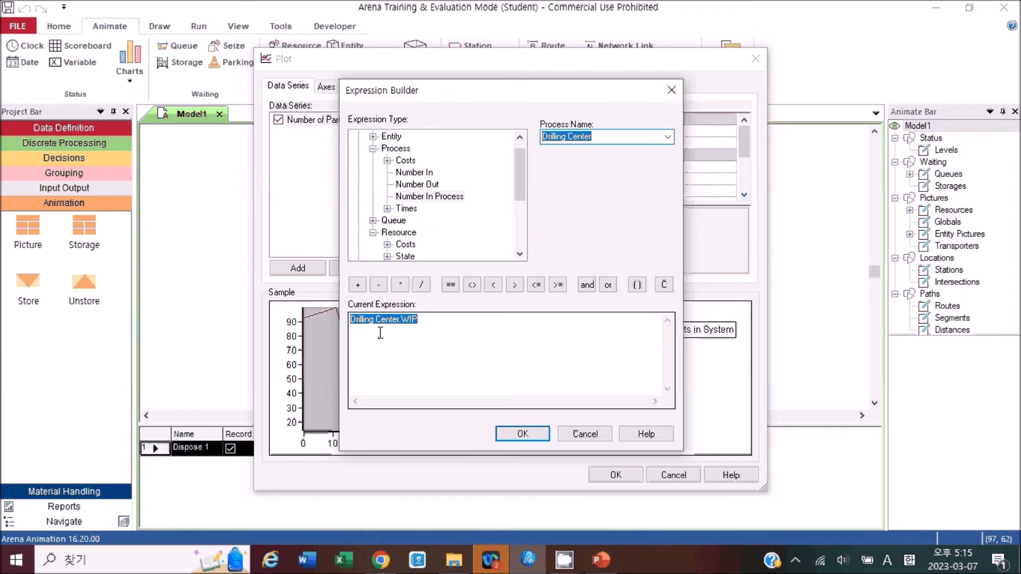
click(429, 319)
drag(430, 320, 350, 326)
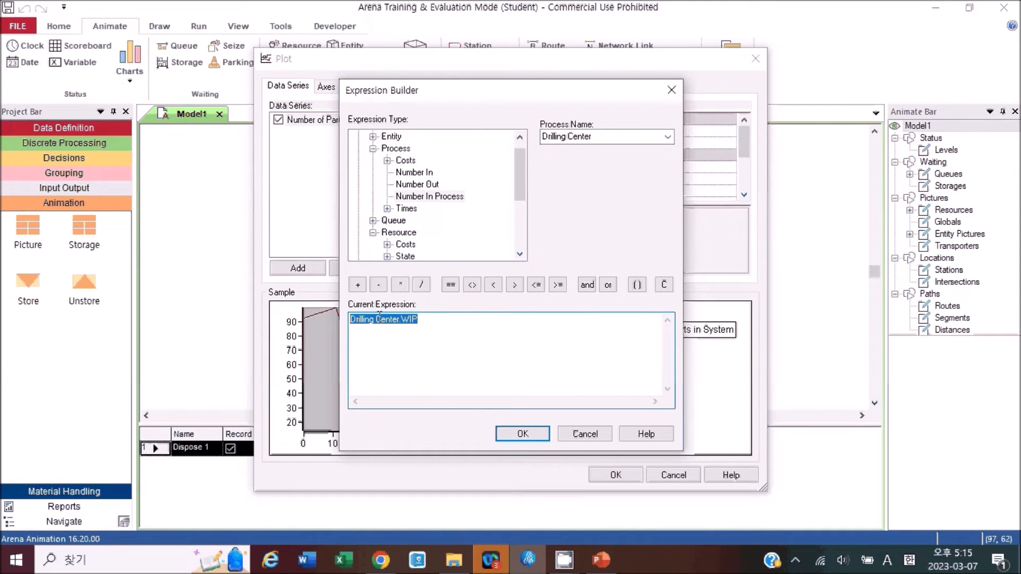
click(399, 319)
drag(399, 319, 318, 325)
click(449, 334)
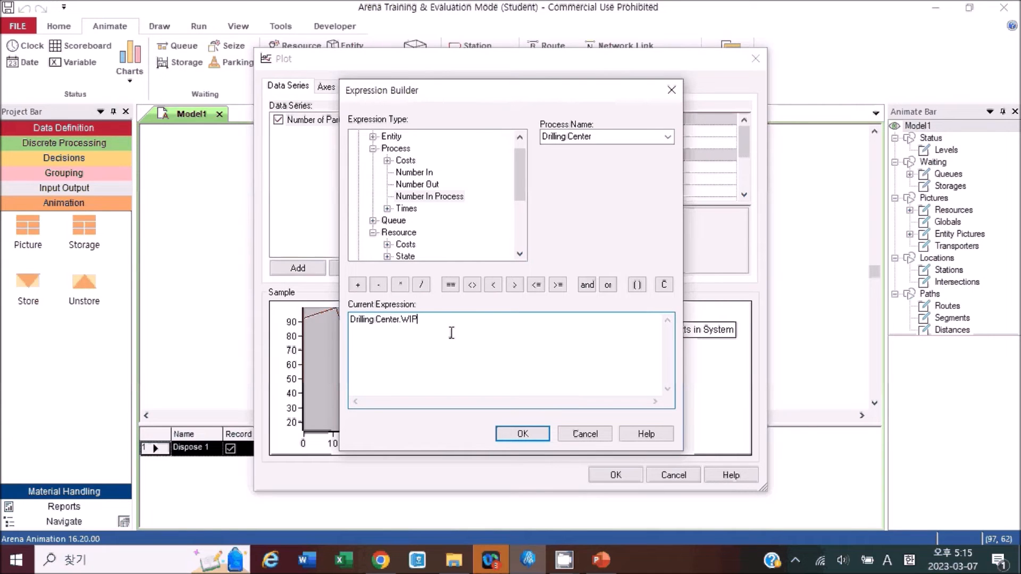
click(522, 436)
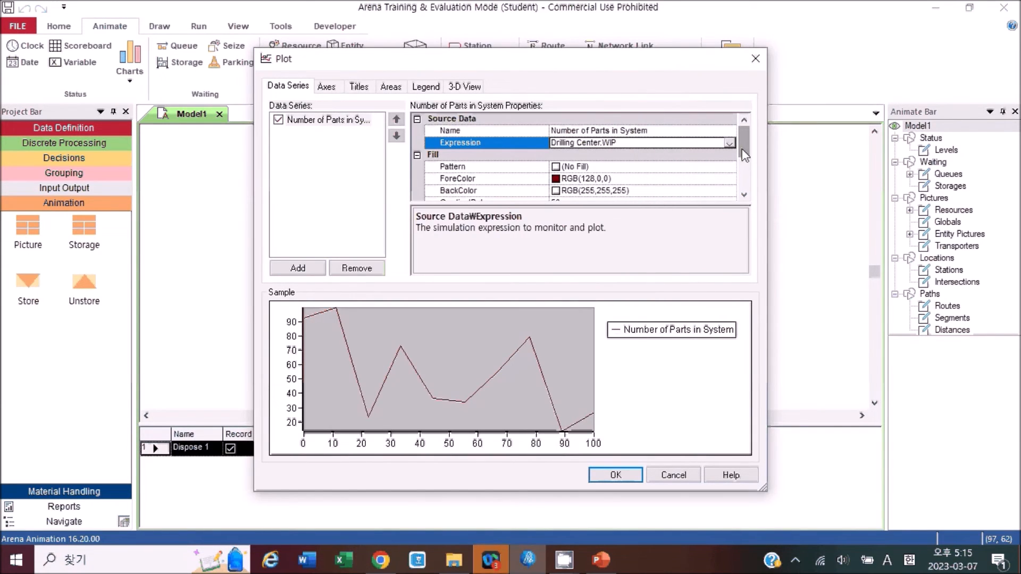
Set the fill pattern of the Number of Parts in System series to Solid.
drag(744, 151, 744, 159)
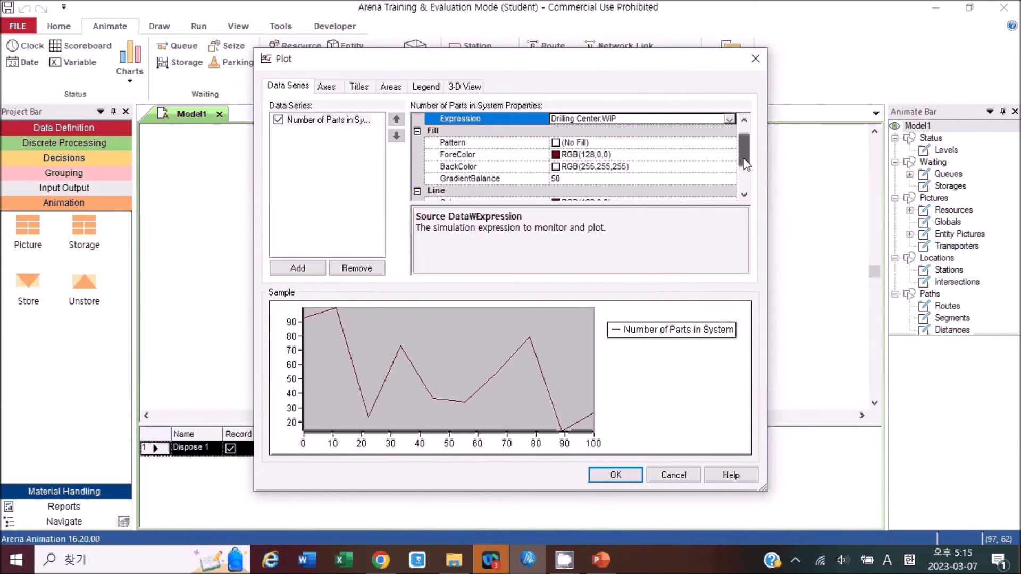
click(586, 142)
click(729, 143)
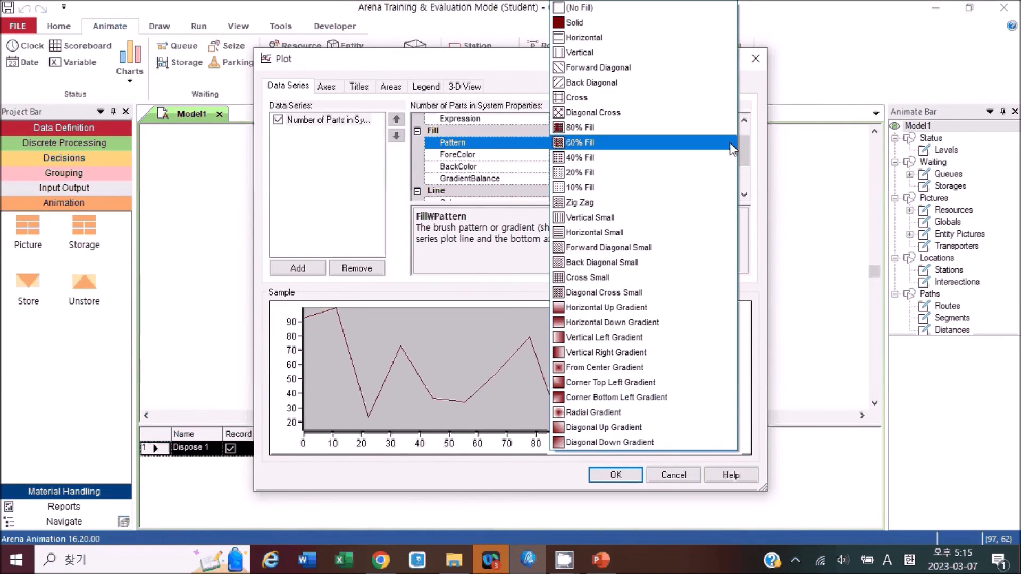
click(589, 24)
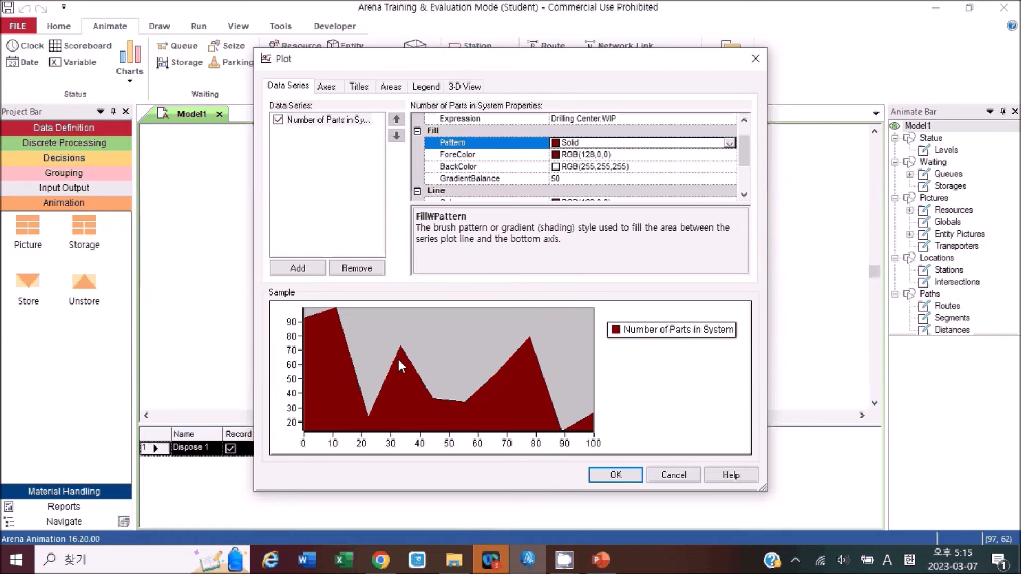
drag(745, 157, 751, 179)
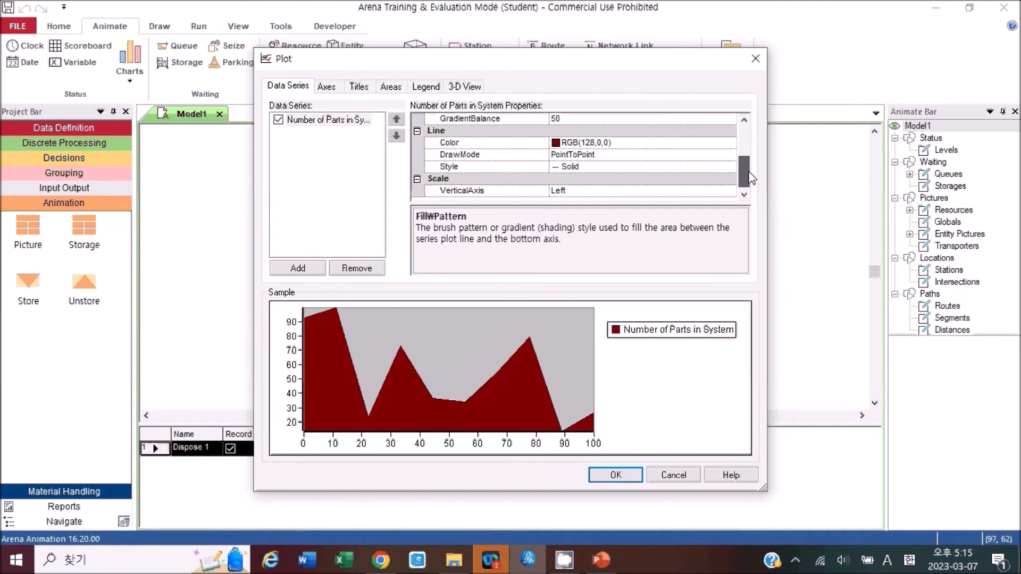
Set the line draw mode of the Number of Parts in System series to Stairs and accept the plot settings.
drag(751, 178, 751, 179)
click(724, 155)
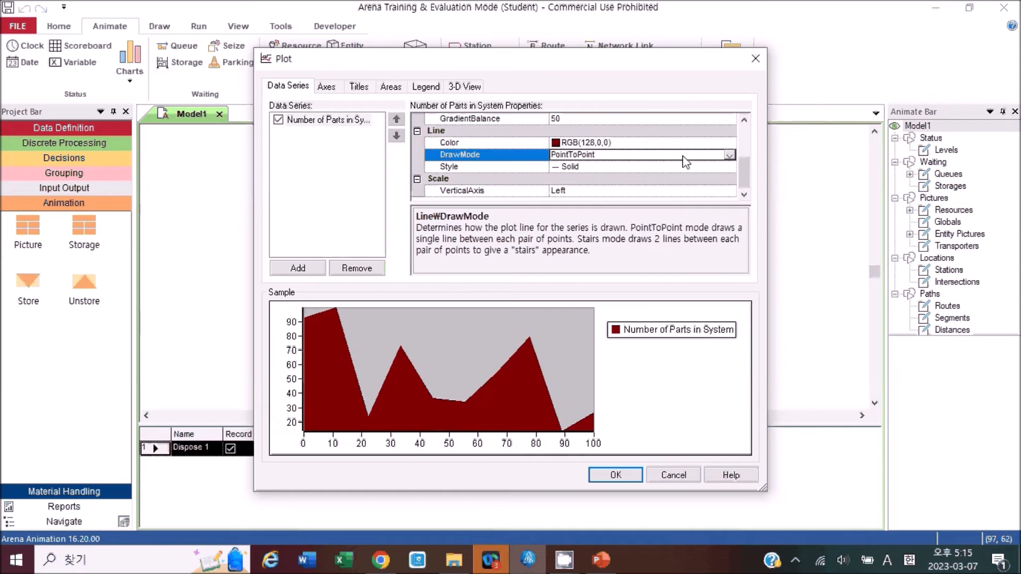
click(728, 155)
click(586, 175)
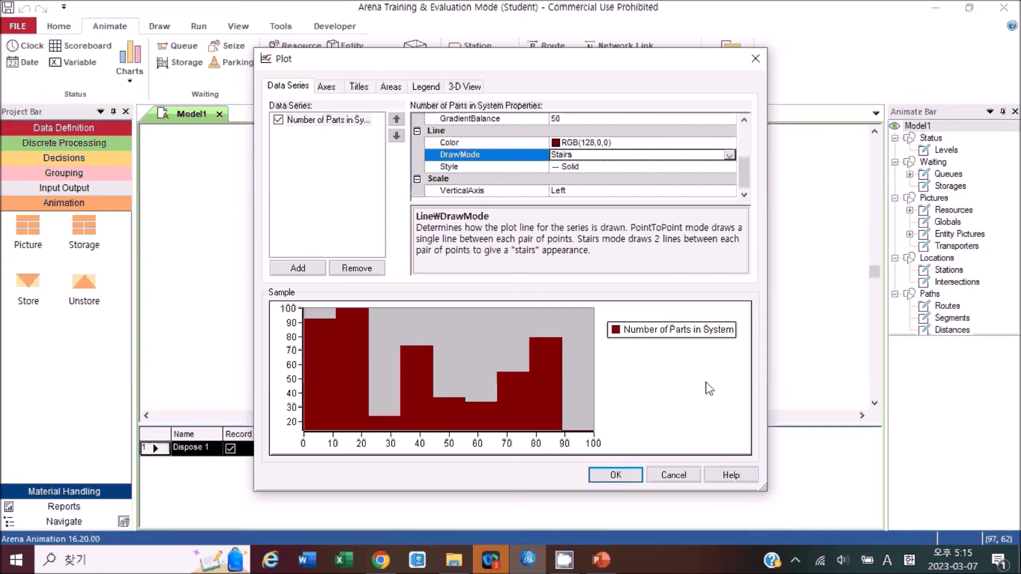
click(628, 479)
Place the plot beneath the flowchart modules, then enlarge it and move it up closer to them.
click(253, 272)
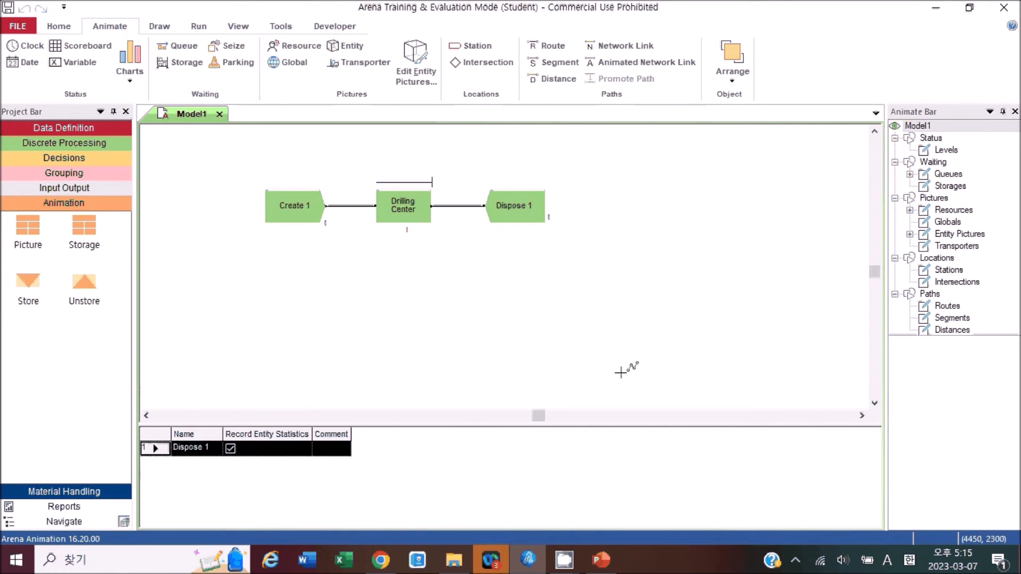
click(614, 375)
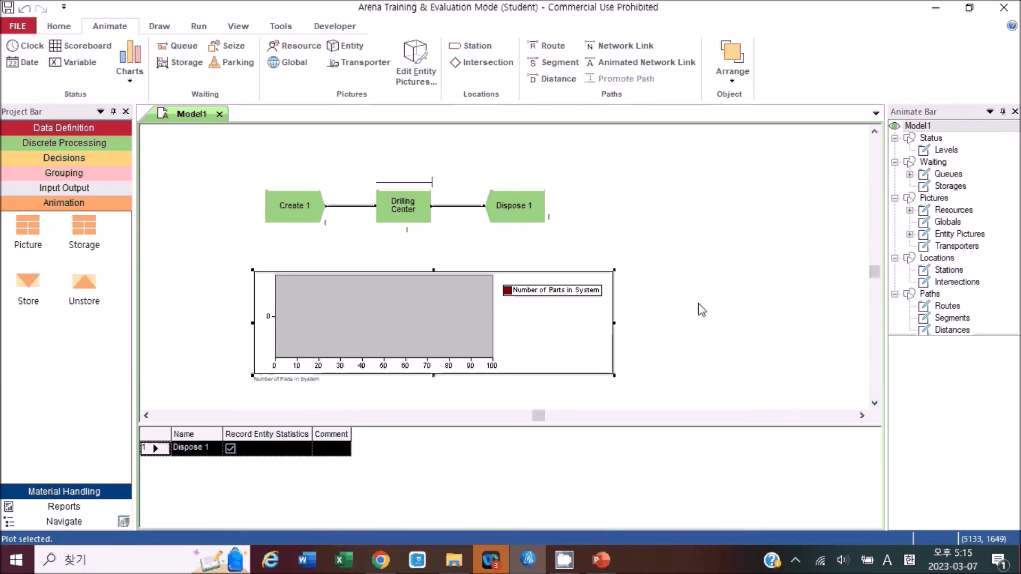
drag(614, 375, 647, 396)
drag(574, 356, 574, 335)
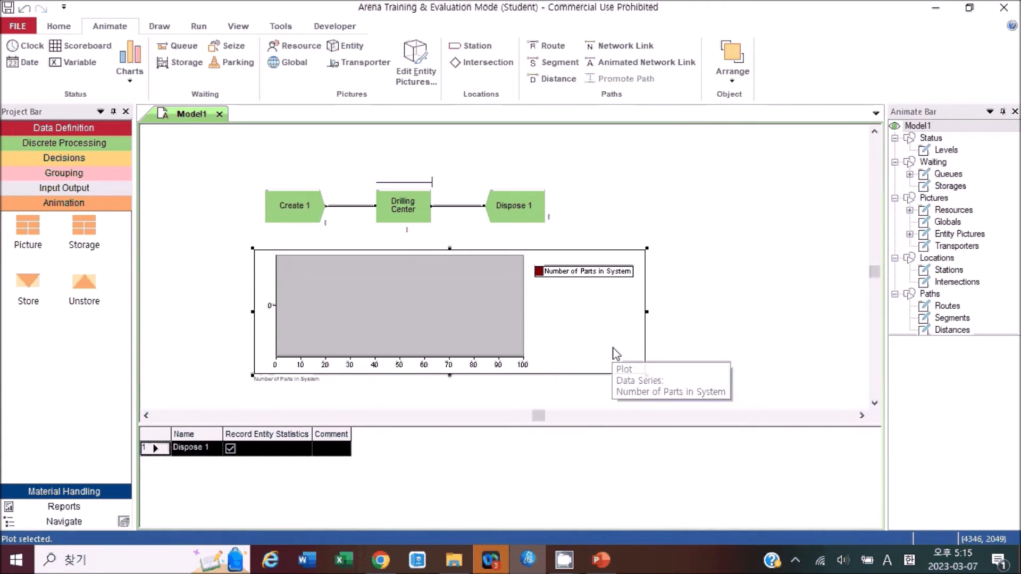
click(395, 168)
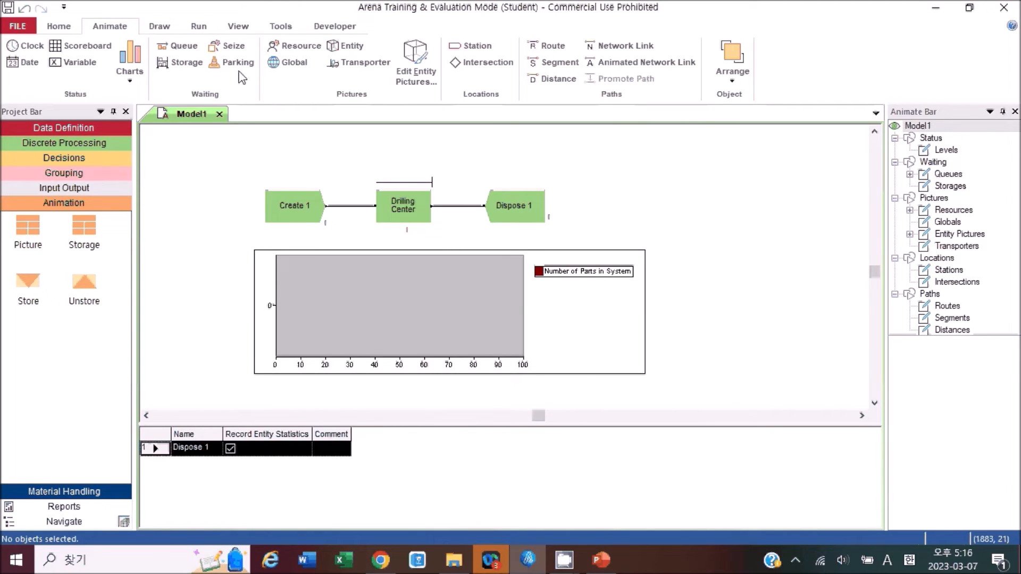
Start a new resource picture placement and set its identifier to DrillPress.
click(281, 50)
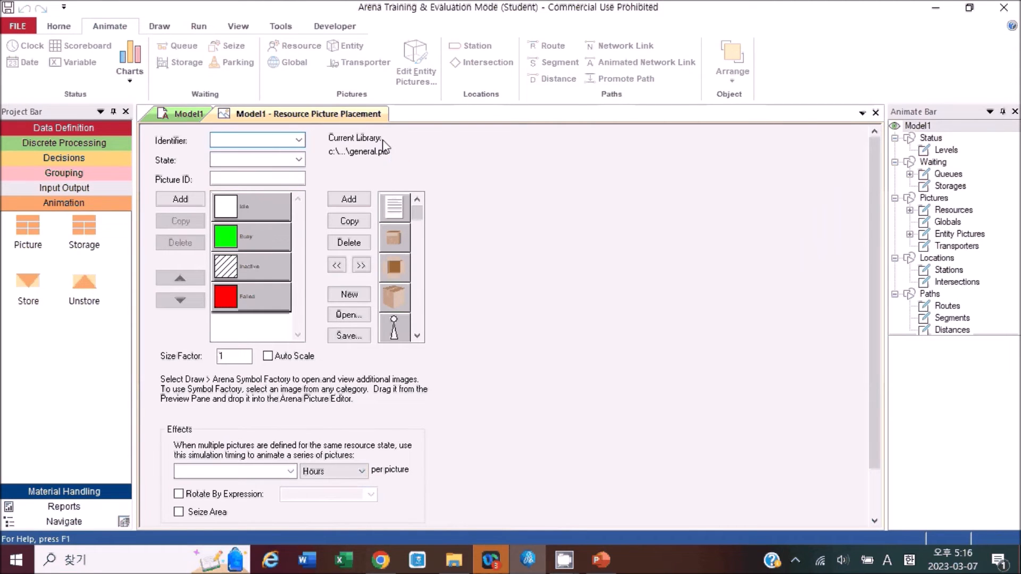
click(299, 140)
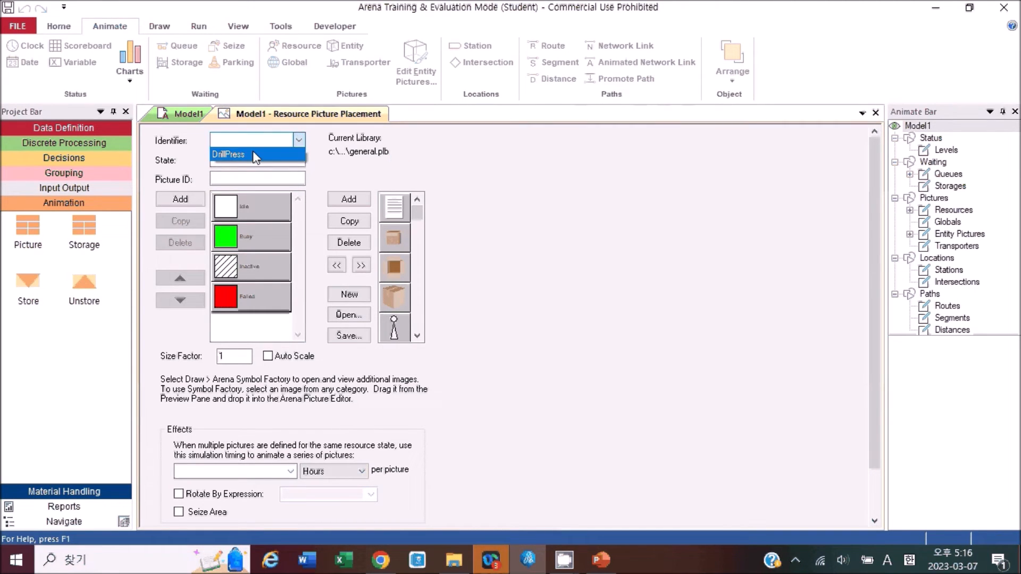
click(228, 154)
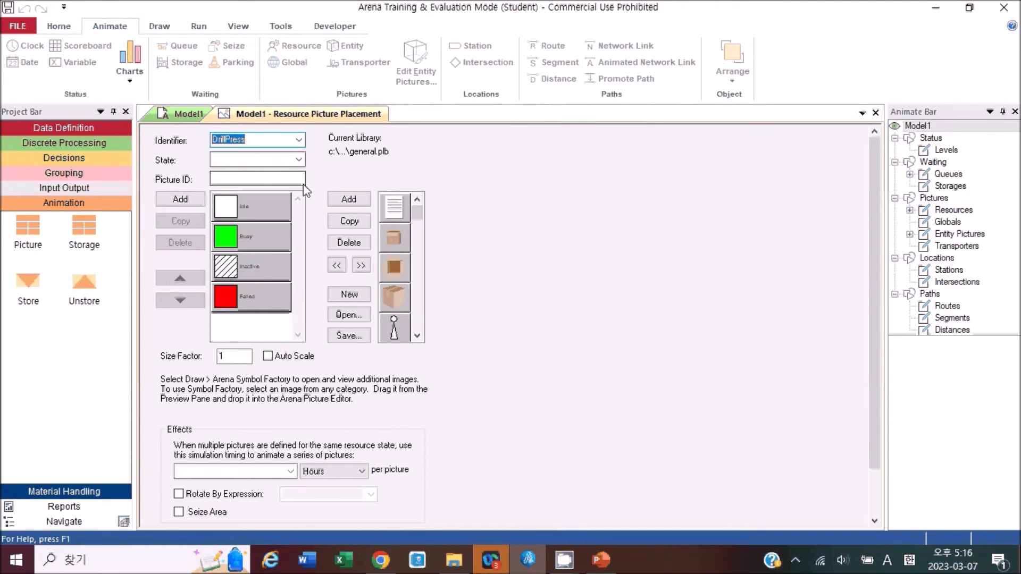
Examine the Idle, Busy, Inactive and Failed state pictures of the DrillPress resource.
click(269, 212)
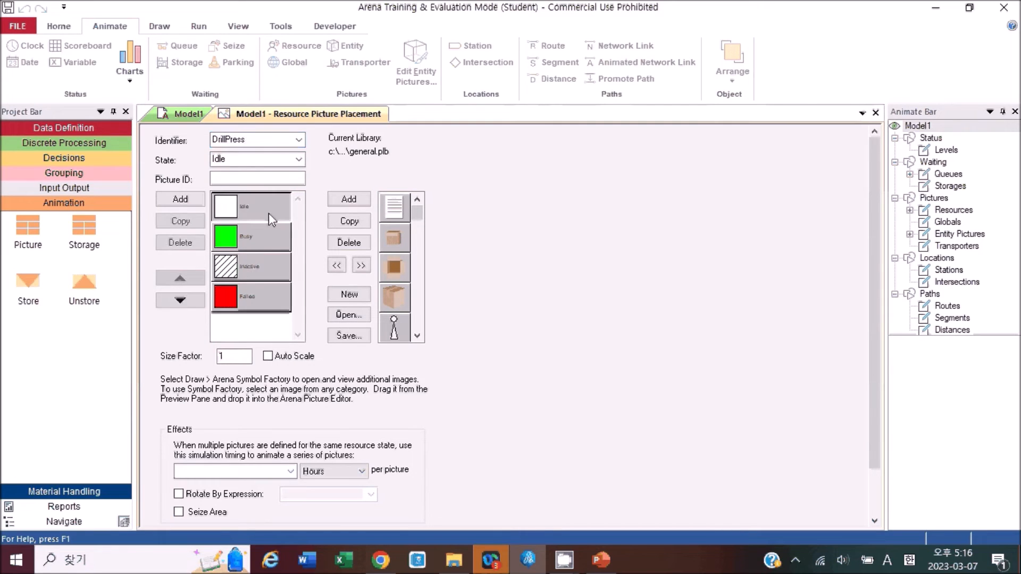
click(268, 245)
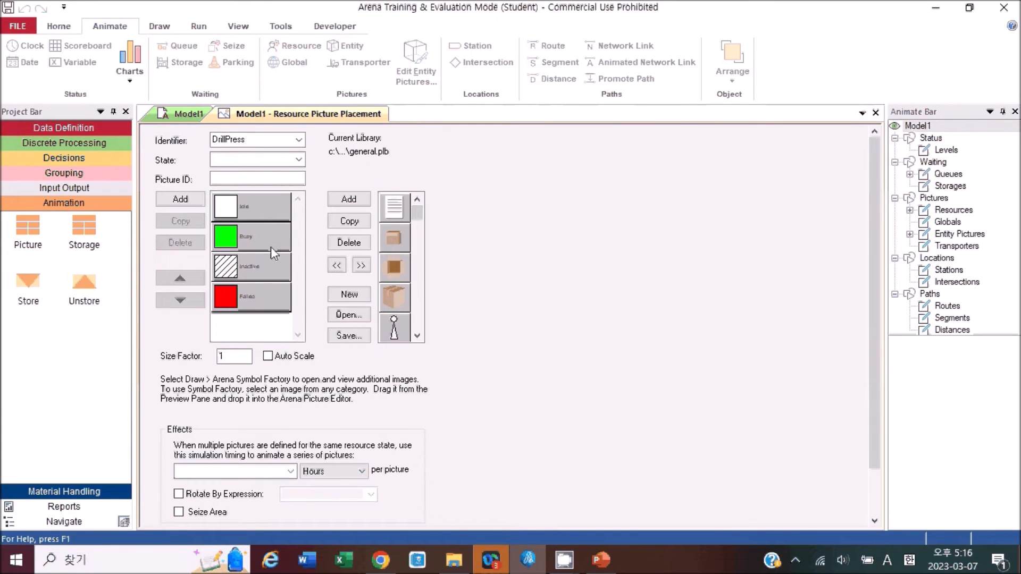
click(257, 206)
click(265, 232)
click(265, 241)
click(264, 244)
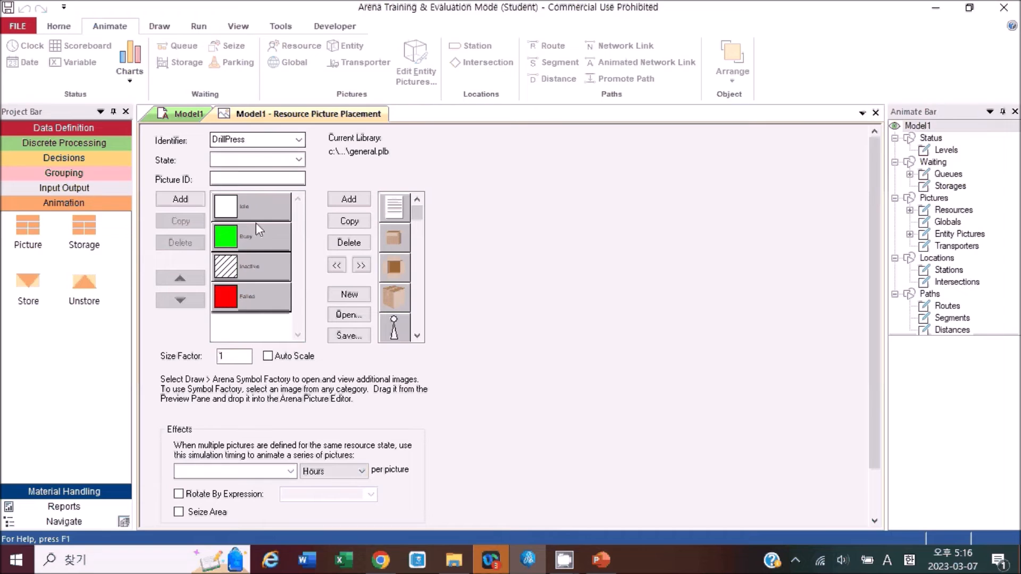
click(266, 277)
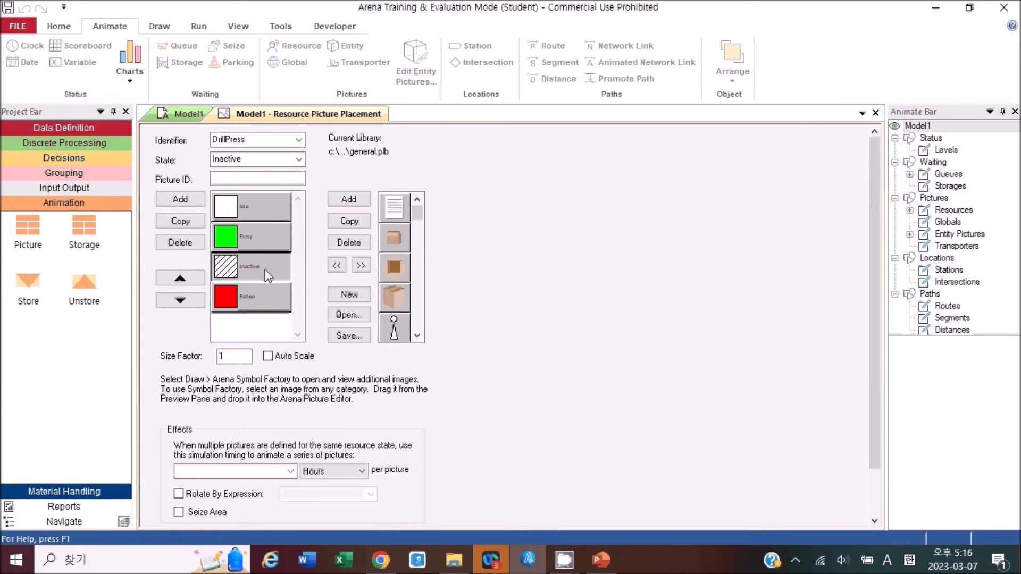
click(265, 270)
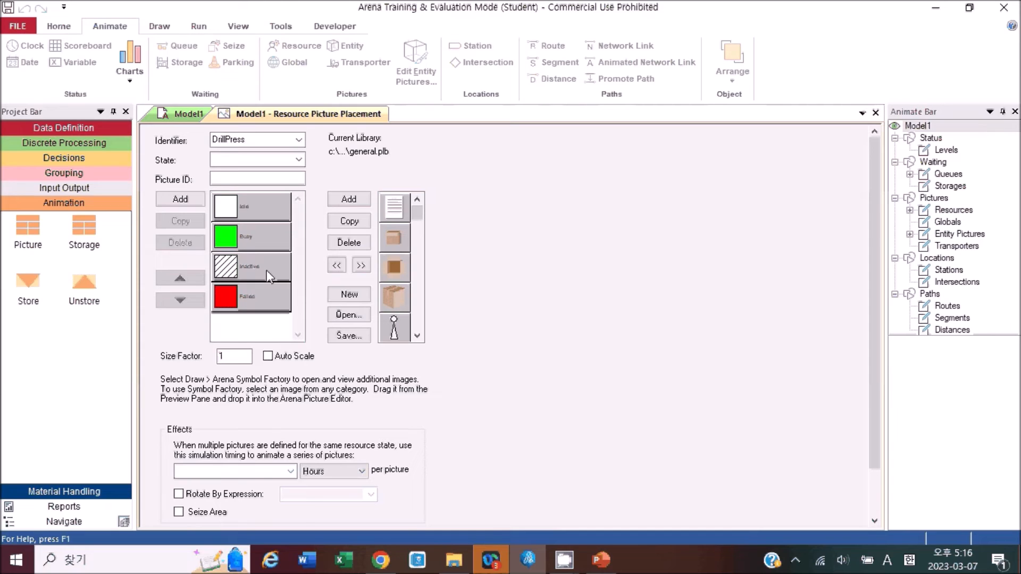
click(263, 299)
click(266, 307)
click(254, 216)
click(254, 245)
click(254, 267)
click(255, 296)
click(254, 207)
click(254, 229)
click(258, 269)
click(260, 286)
Select the Idle state picture and load the Equipment.plb picture library from the Arena PictureLibraries folder.
click(259, 212)
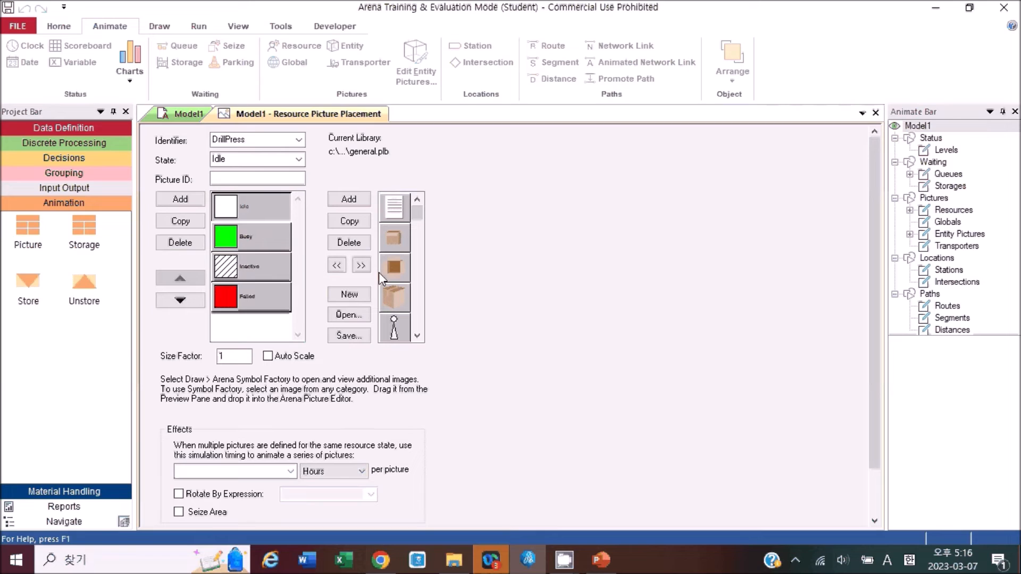
drag(417, 212, 417, 322)
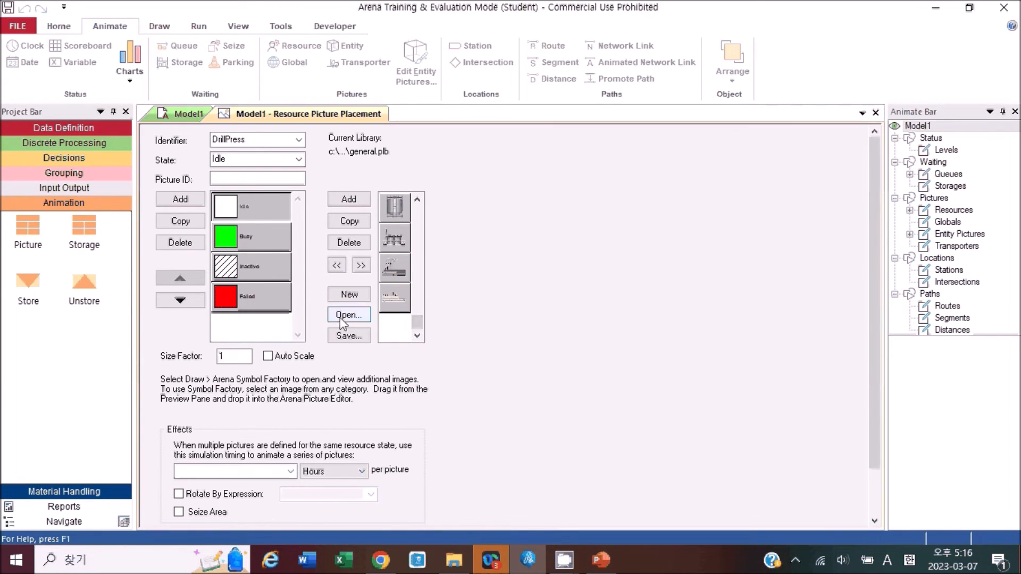
click(343, 317)
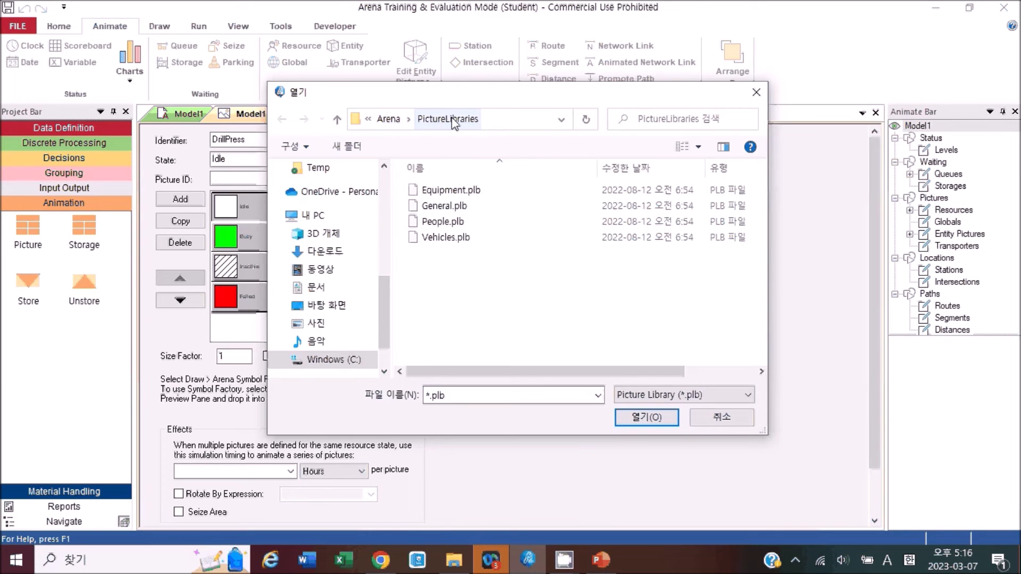
click(561, 119)
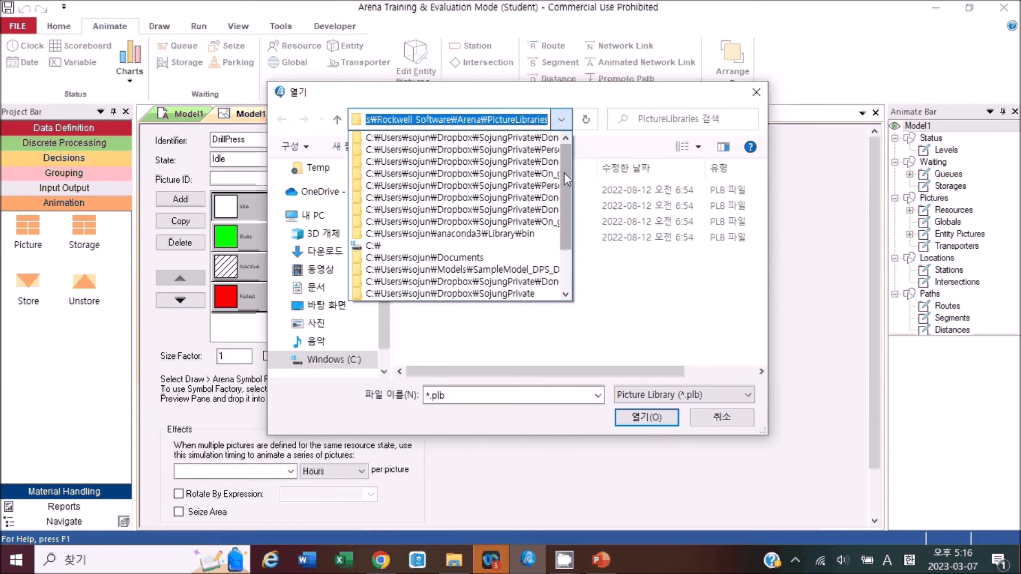
scroll(566, 187, down, 1)
scroll(566, 186, up, 1)
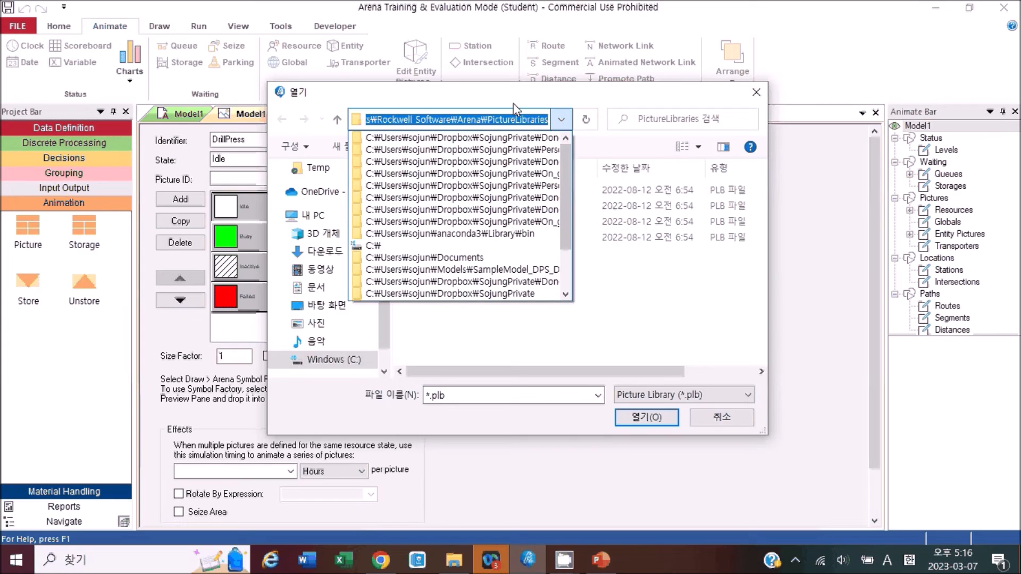
click(392, 118)
drag(391, 118, 551, 119)
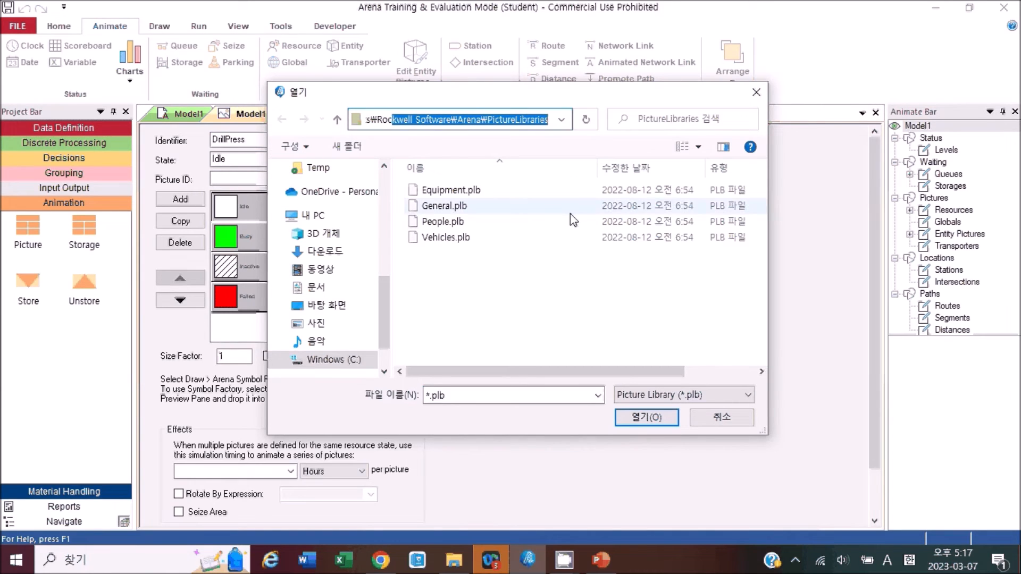
click(445, 191)
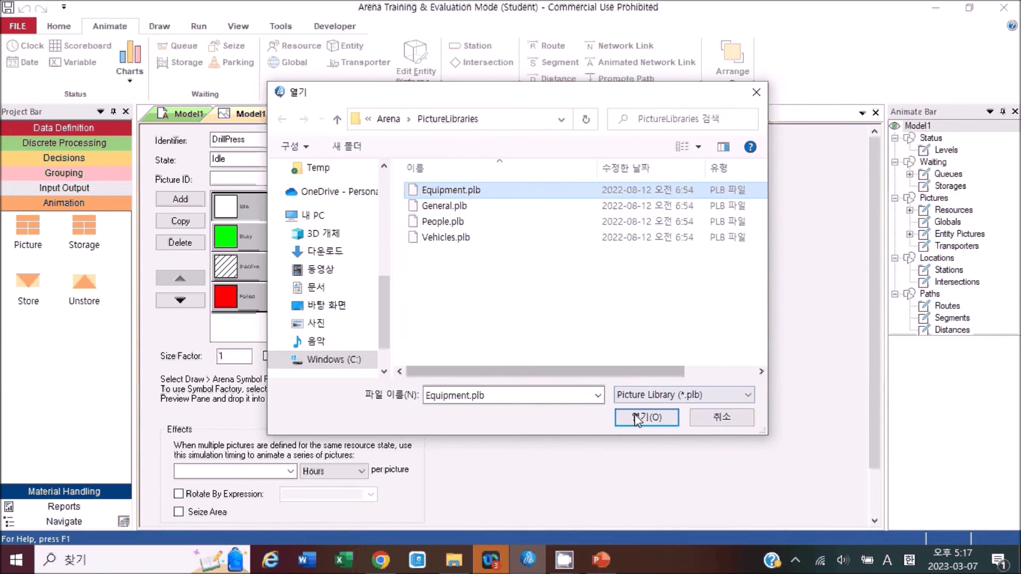
double_click(469, 191)
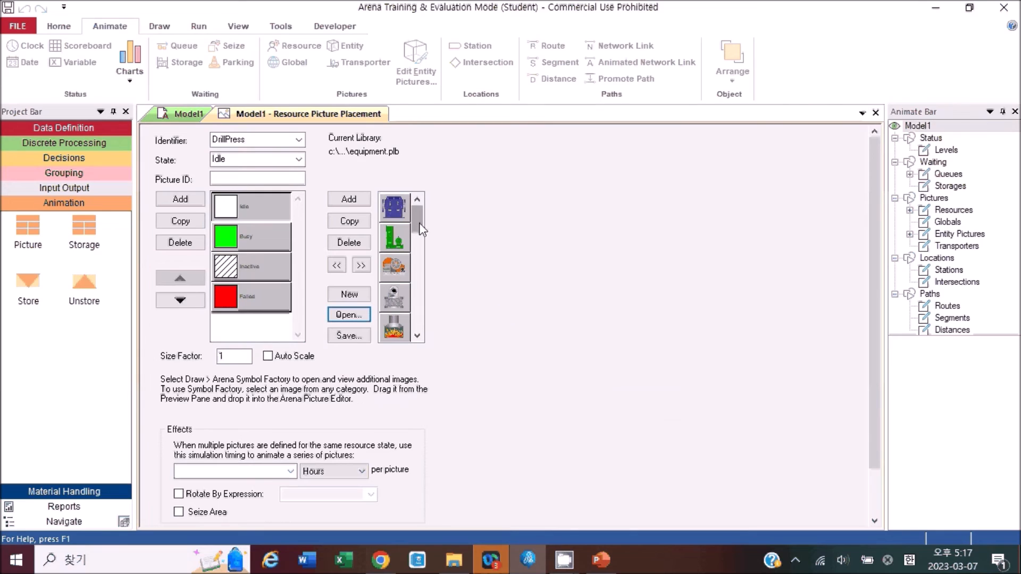
Compare the pictures offered by the General.plb and Equipment.plb libraries, ending with Equipment.plb loaded.
mouse_move(422, 229)
mouse_down()
mouse_move(422, 319)
mouse_move(424, 232)
mouse_up()
click(362, 316)
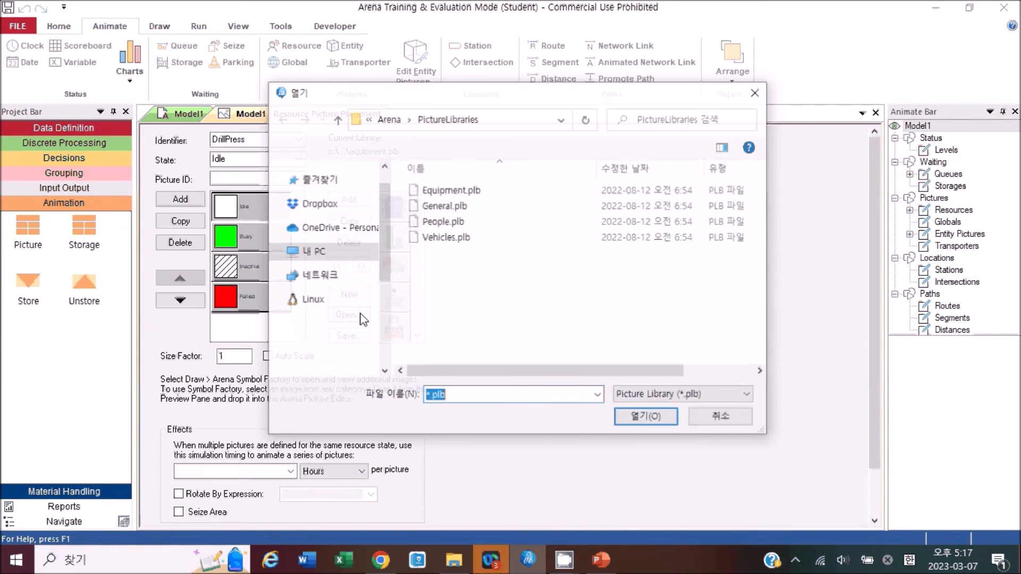
double_click(445, 206)
drag(421, 221, 420, 279)
click(359, 315)
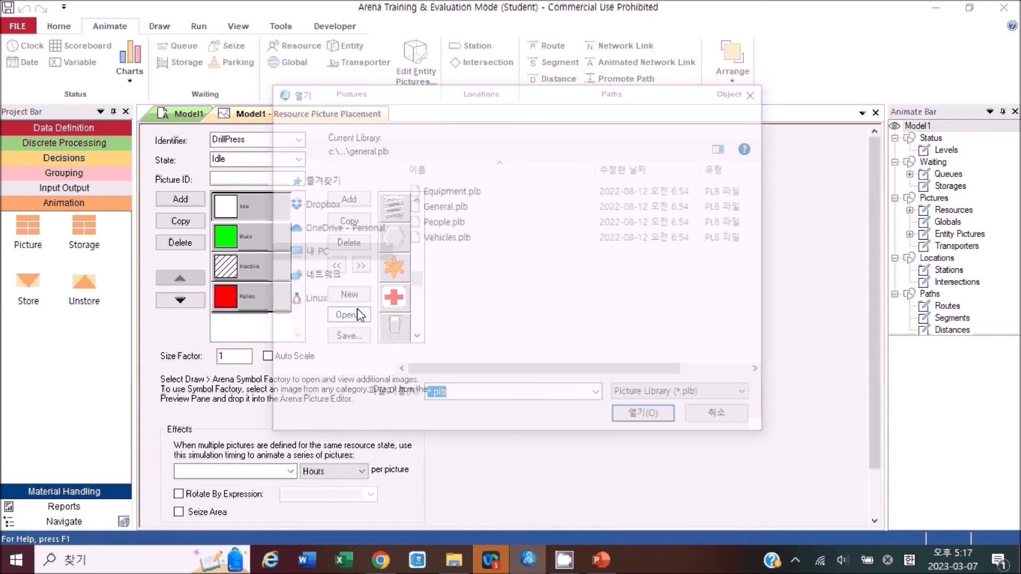
double_click(454, 200)
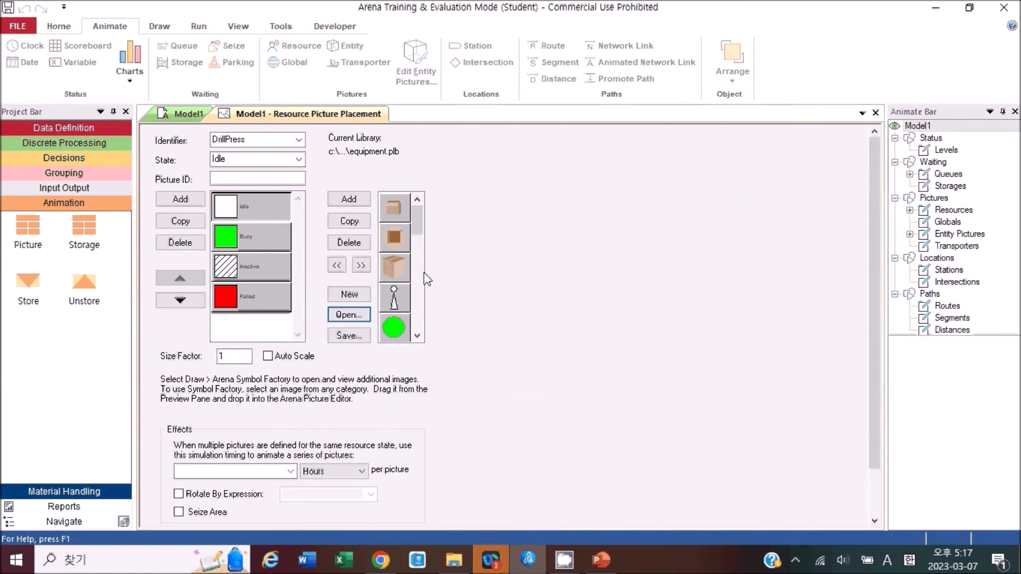
click(421, 279)
drag(422, 279, 421, 222)
click(356, 314)
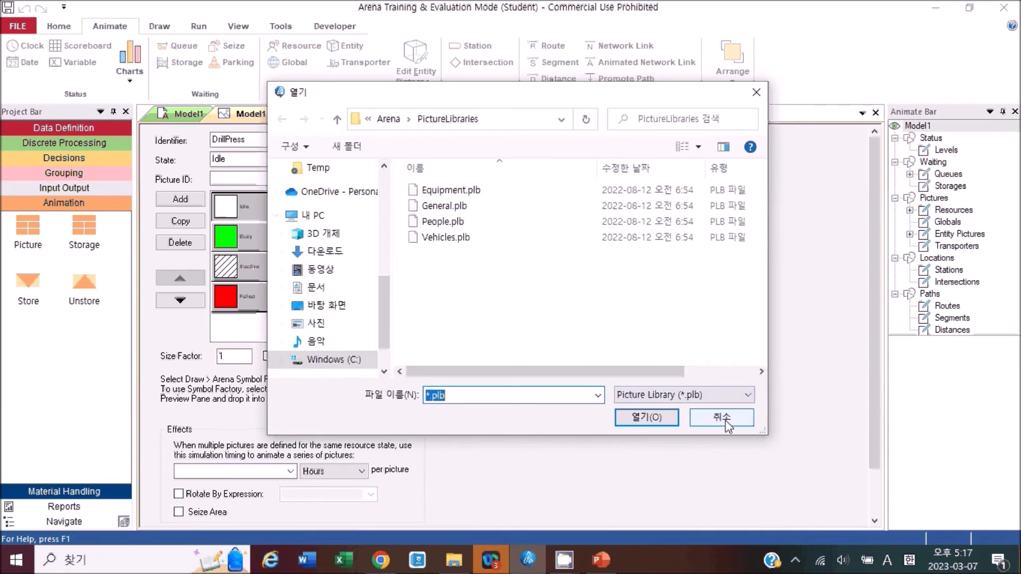
click(724, 418)
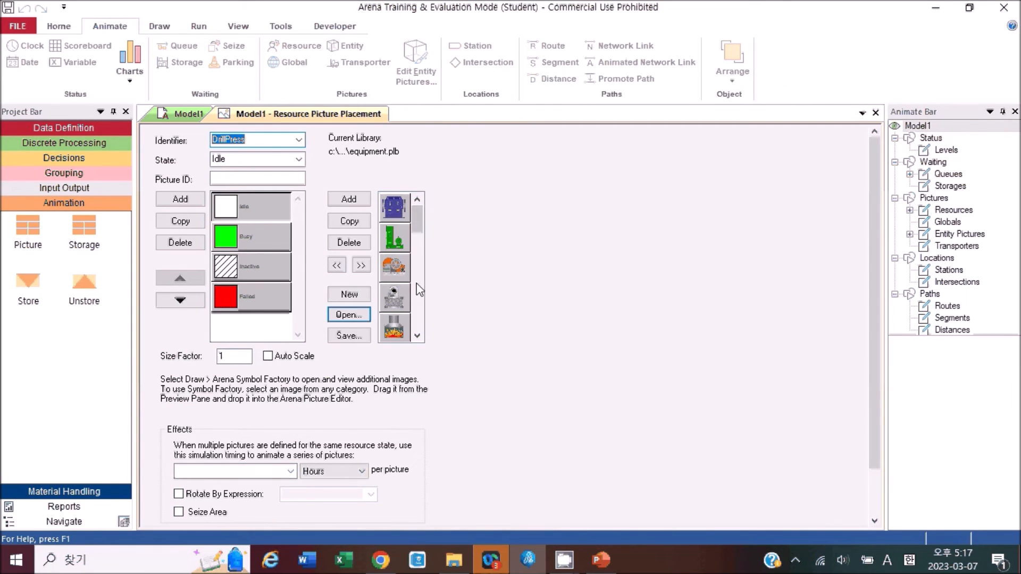
Assign the blue-based machine picture to the Idle state and the gray machine picture at the library's end to the Busy state.
drag(418, 231, 419, 328)
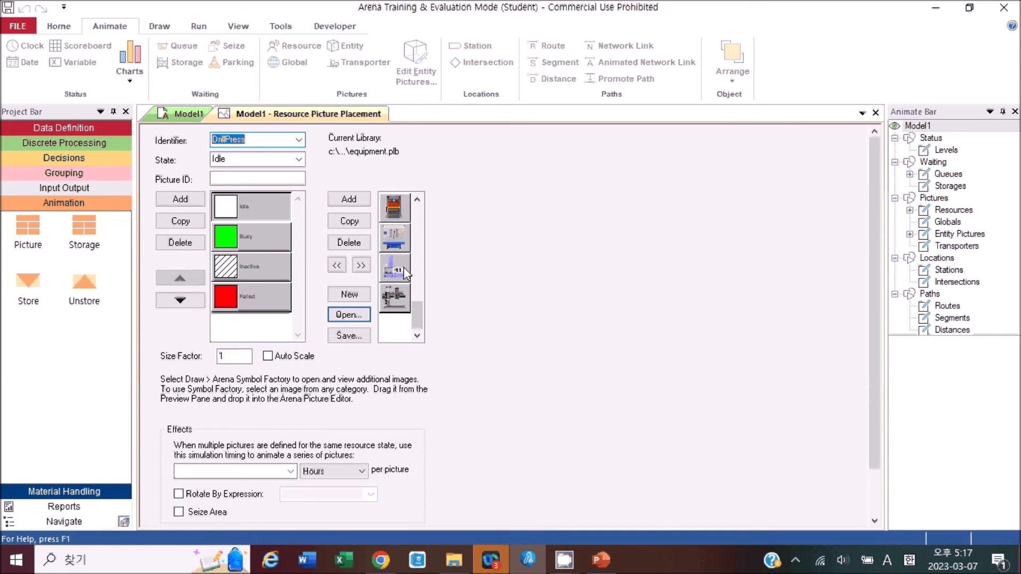
click(400, 250)
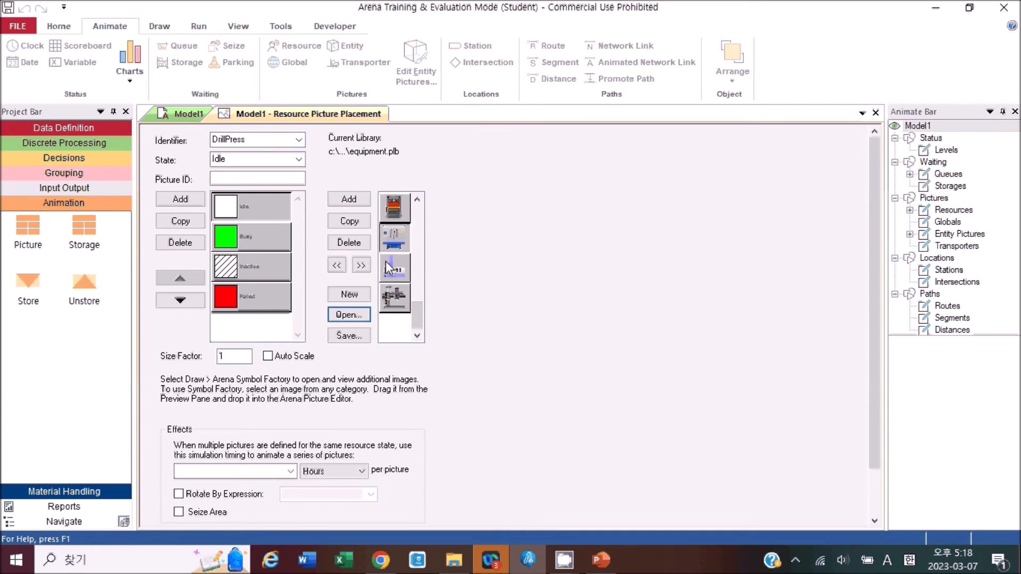
click(337, 266)
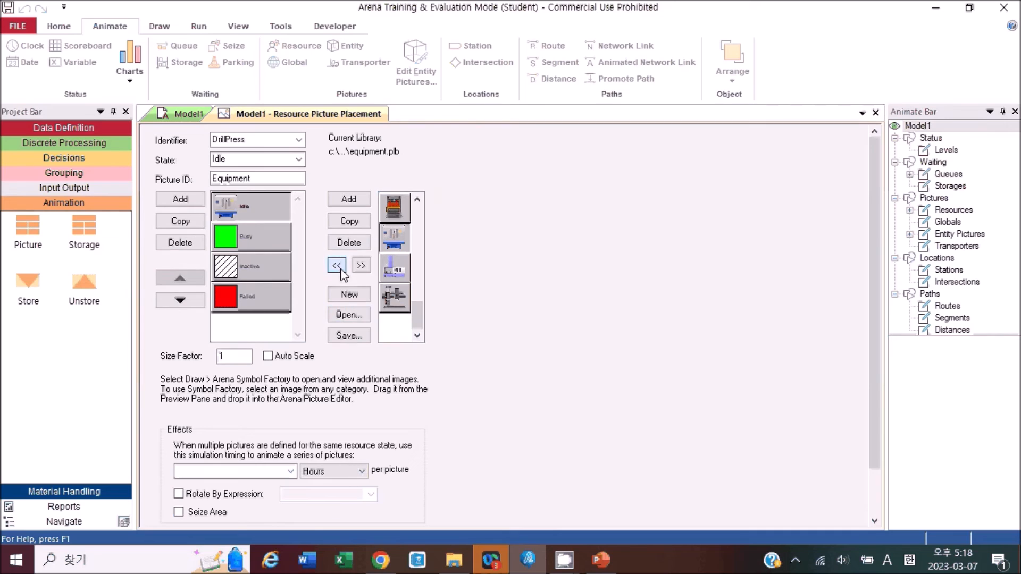
click(395, 296)
click(270, 246)
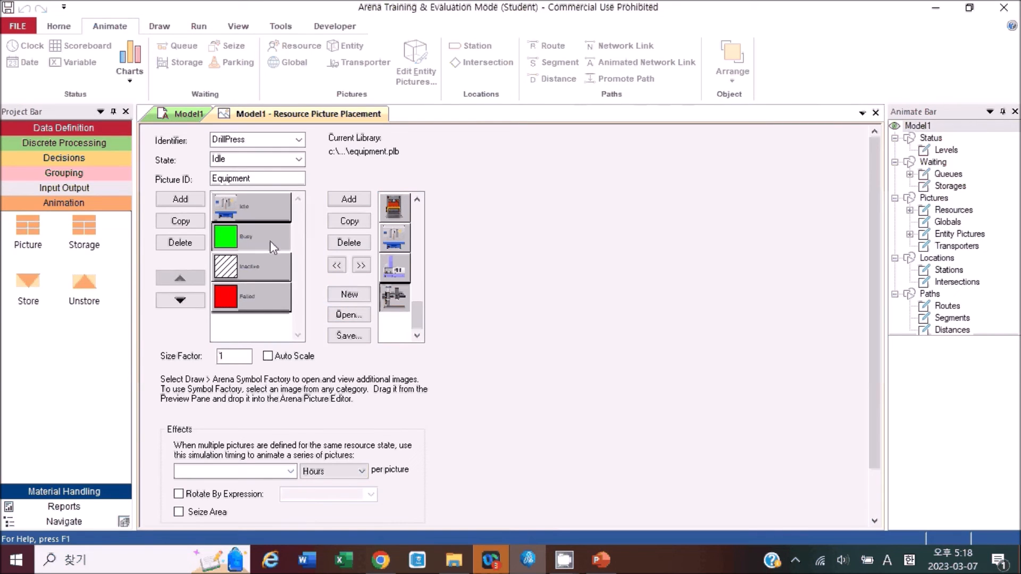
click(337, 265)
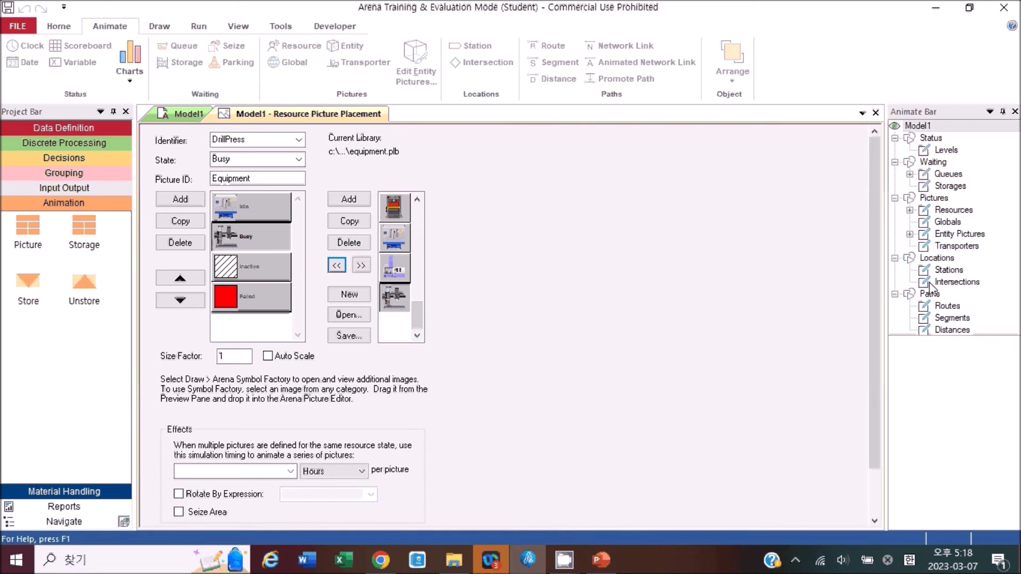
Accept the resource picture settings and place the DrillPress picture above the Drilling Center module.
drag(874, 249, 872, 309)
click(293, 482)
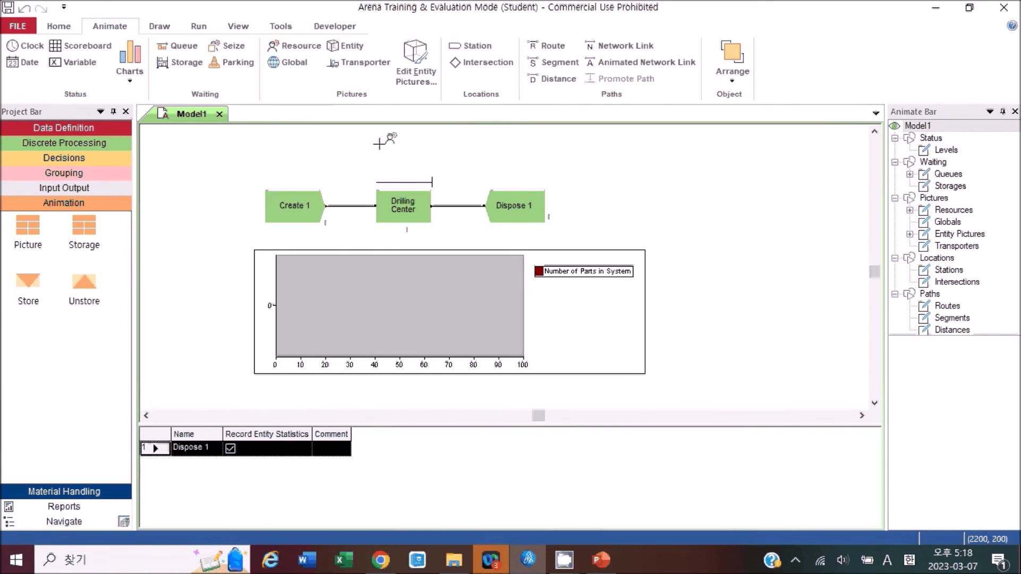
click(379, 144)
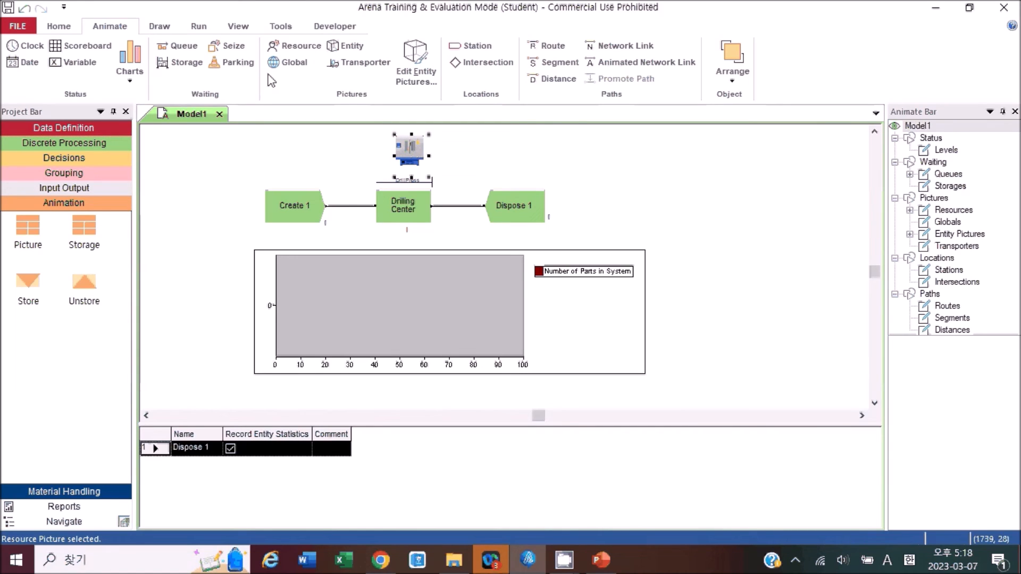
Set the model's replication length to 40 hours in the run setup and accept the settings.
click(200, 27)
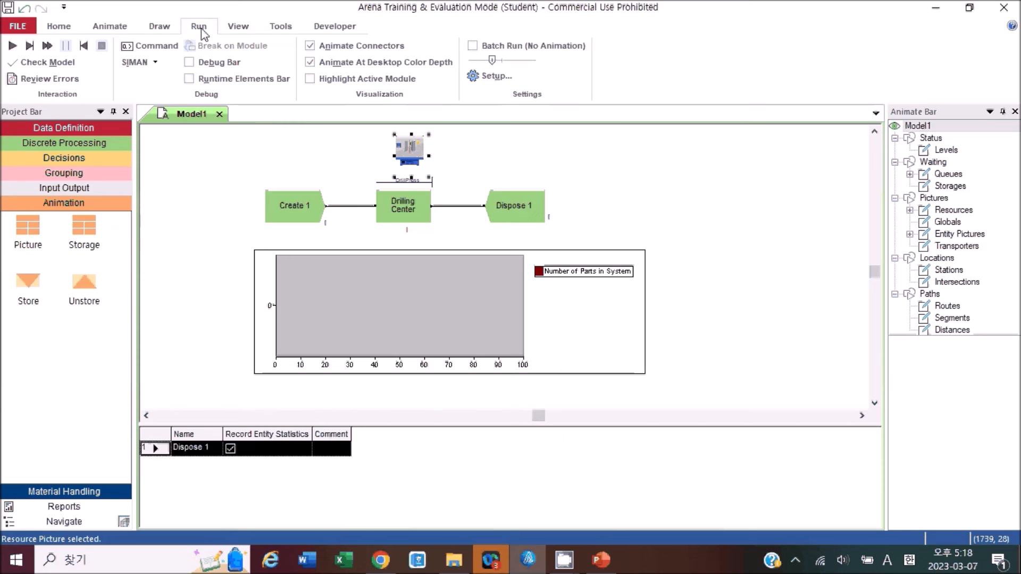
click(496, 78)
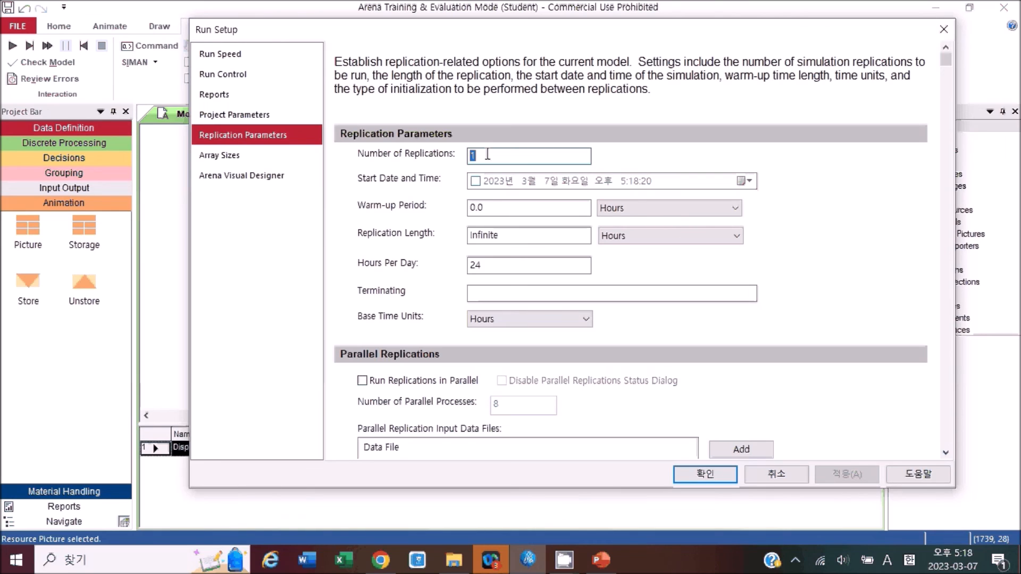
click(538, 235)
drag(538, 235, 409, 242)
text(20)
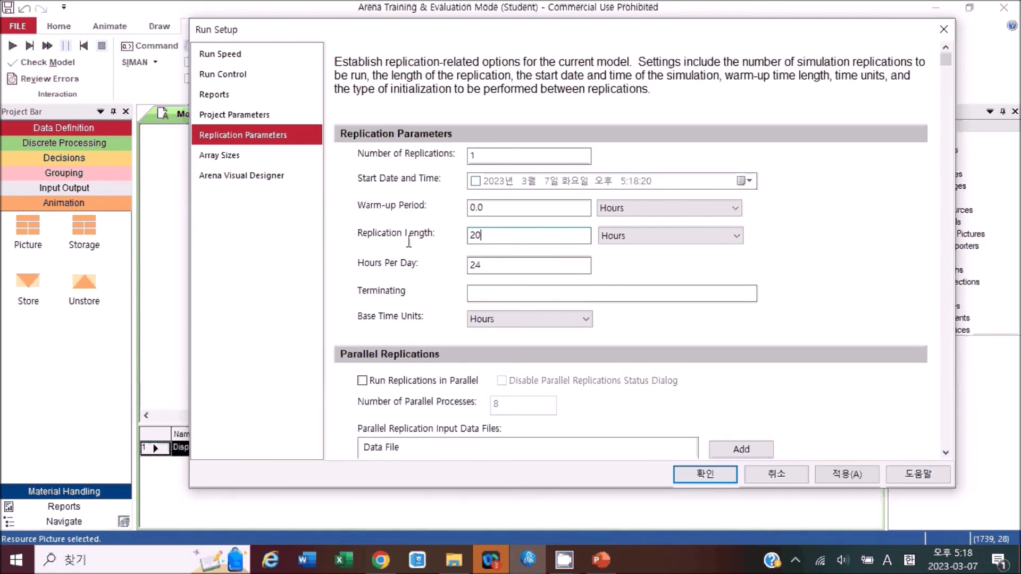
drag(492, 235, 454, 235)
text(40)
click(703, 476)
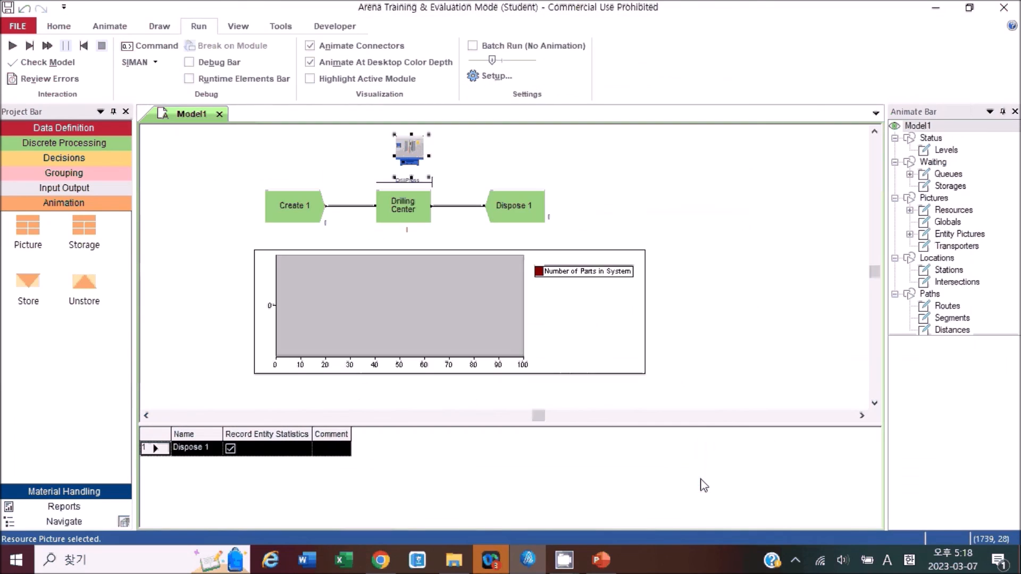
Run the simulation to completion without viewing the results report, and examine the DrillPress picture and parts-in-system plot up close.
click(11, 48)
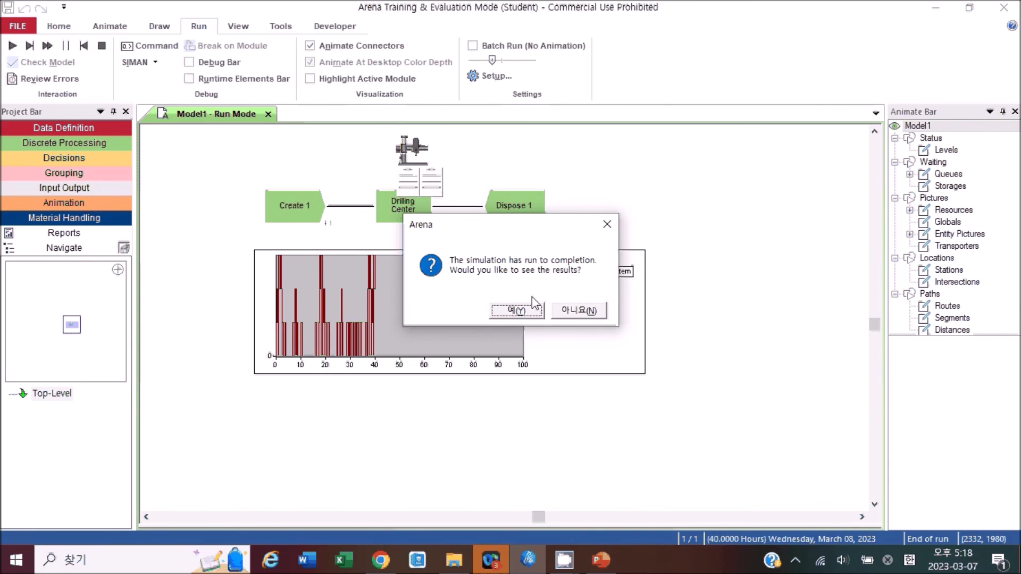
click(568, 318)
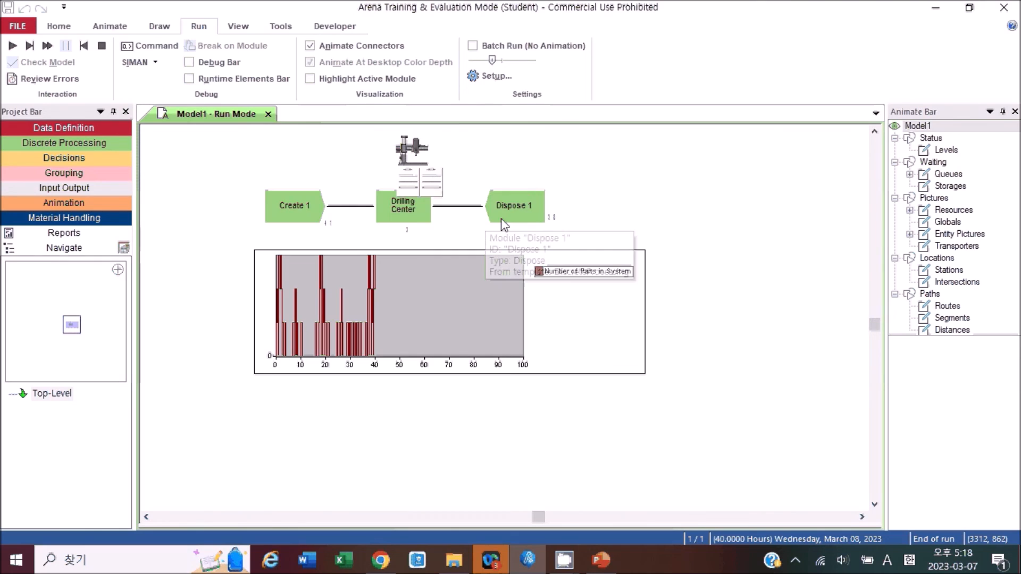
scroll(501, 218, up, 1)
scroll(501, 230, up, 1)
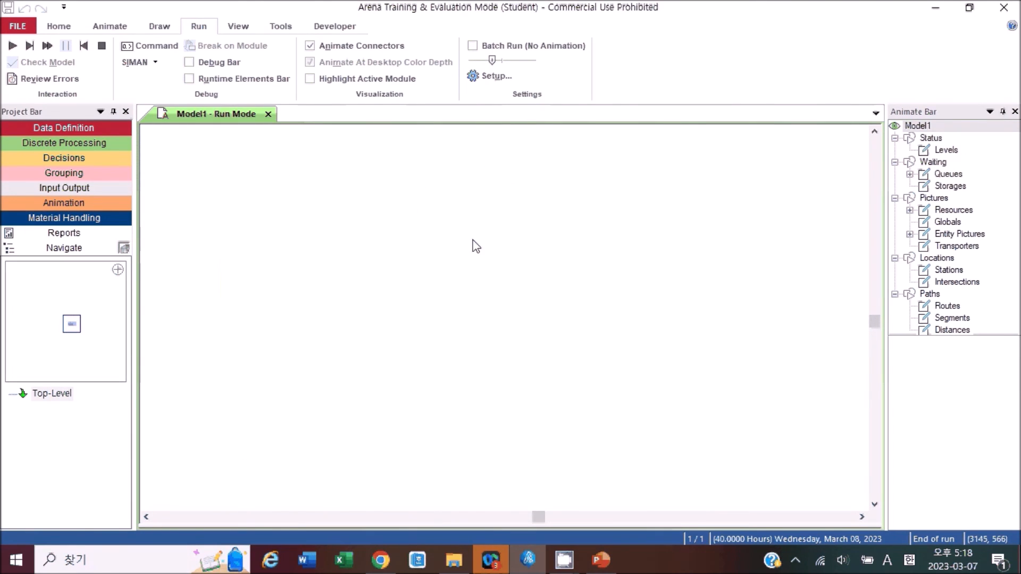
scroll(475, 248, down, 1)
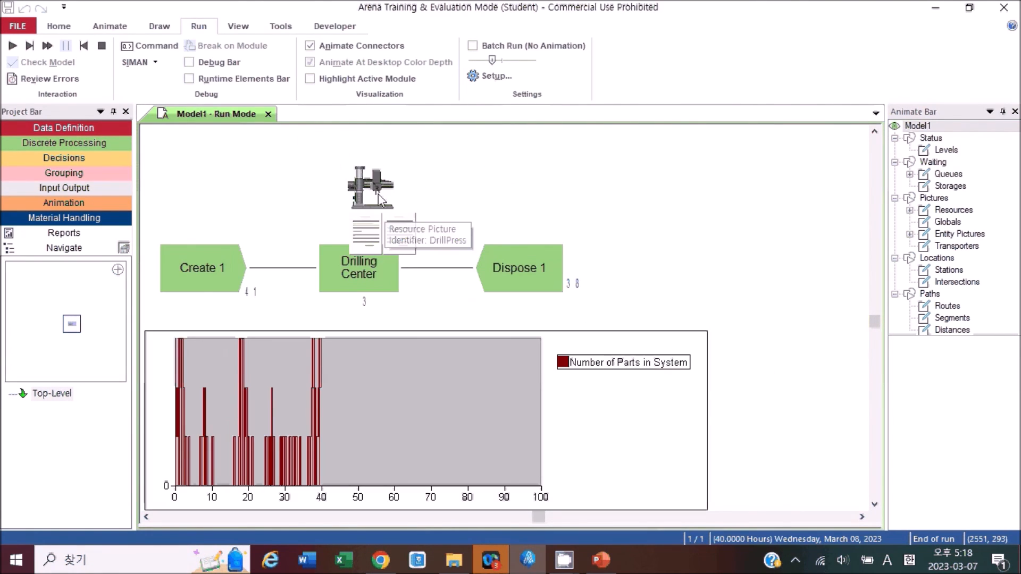
scroll(408, 209, down, 2)
scroll(407, 209, up, 1)
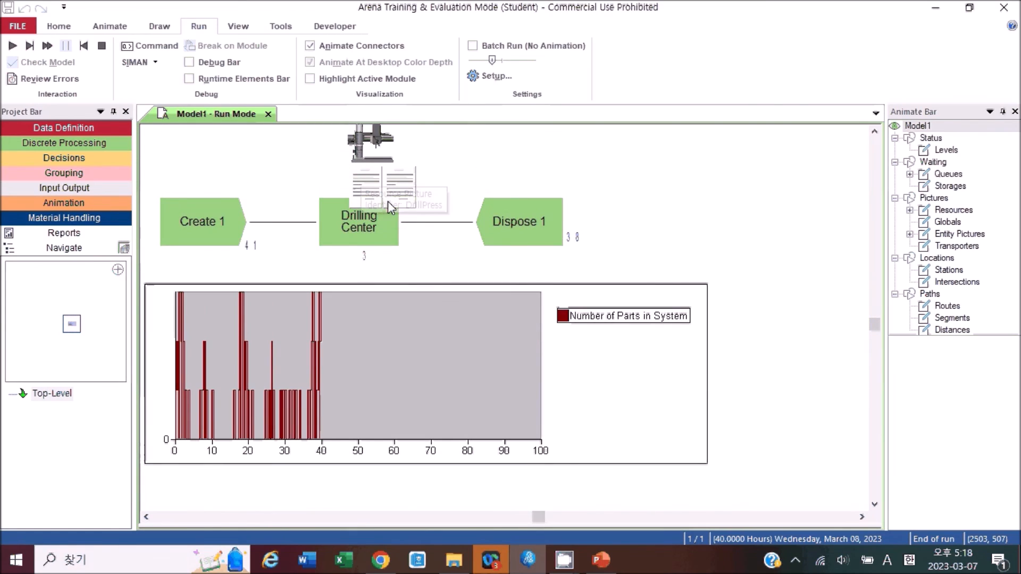
scroll(388, 205, up, 1)
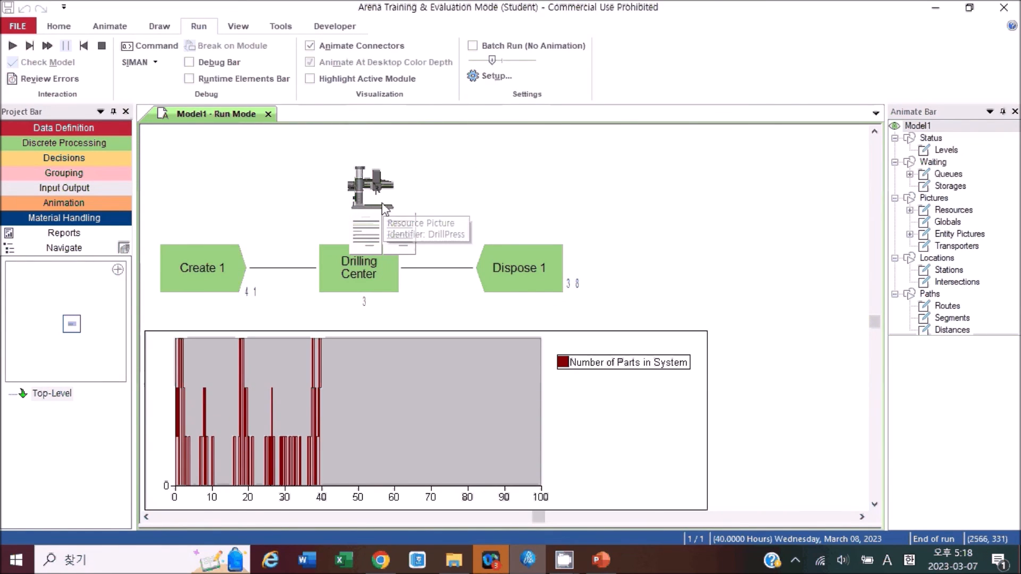